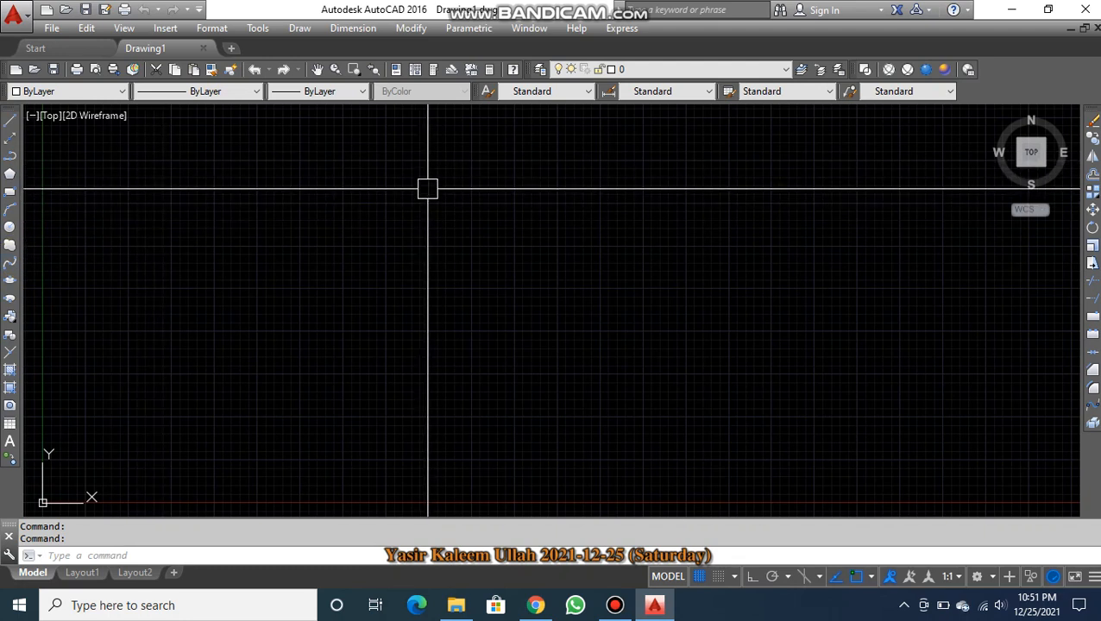
- Turn off the grid display in the drawing area
key(F7)
key(Escape)
key(Escape)
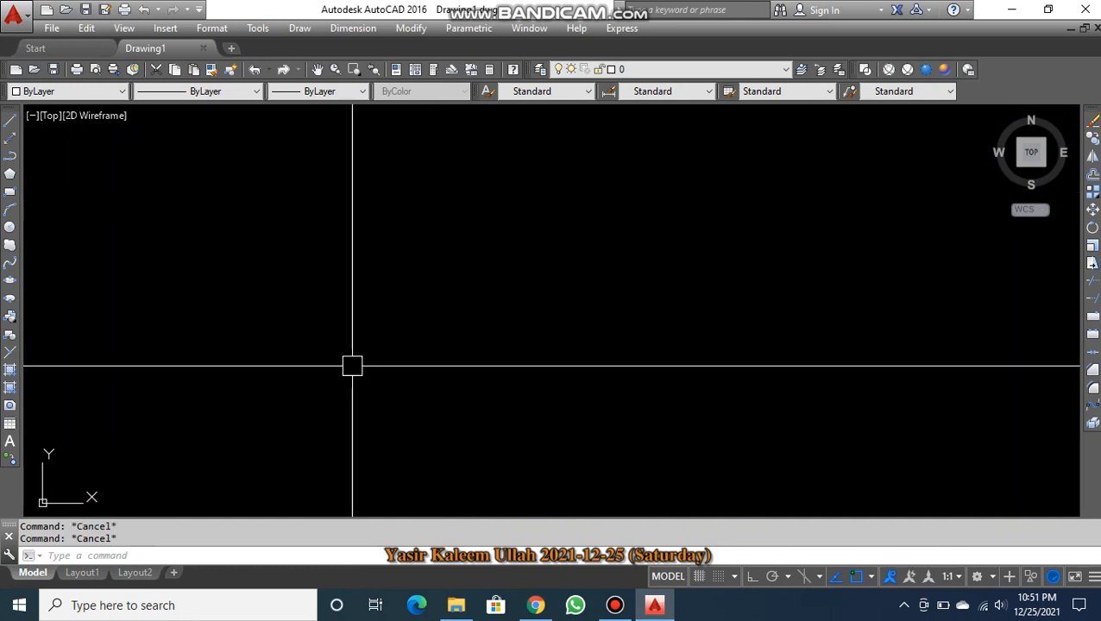
- Configure the drawing units to Decimal length with 0.000 precision and Millimeters as the insertion scale
text(u)
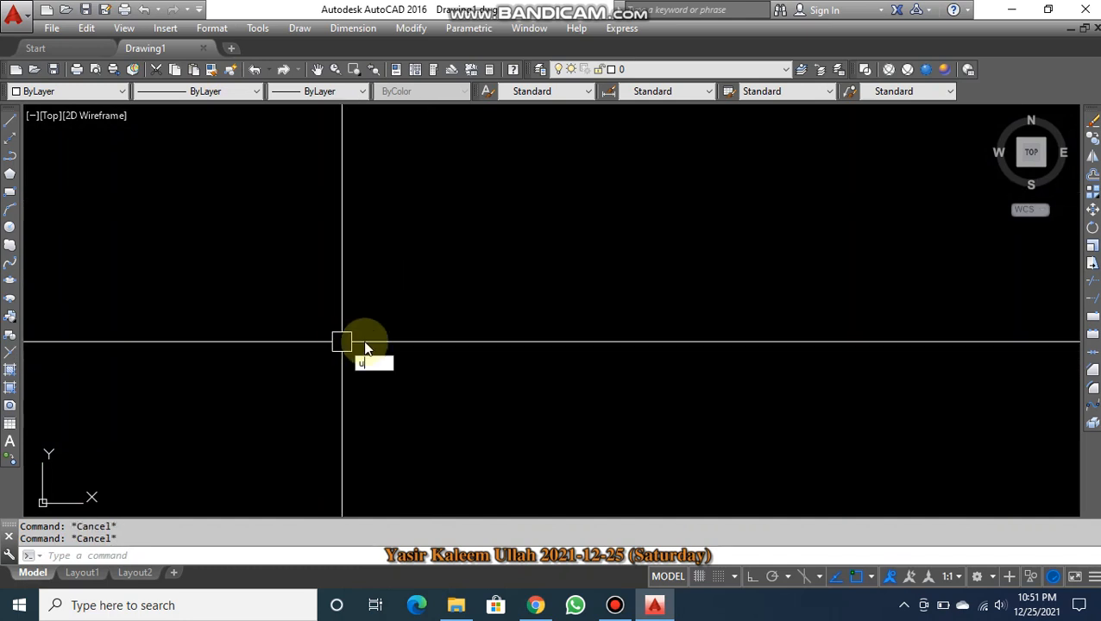
text(n)
key(Return)
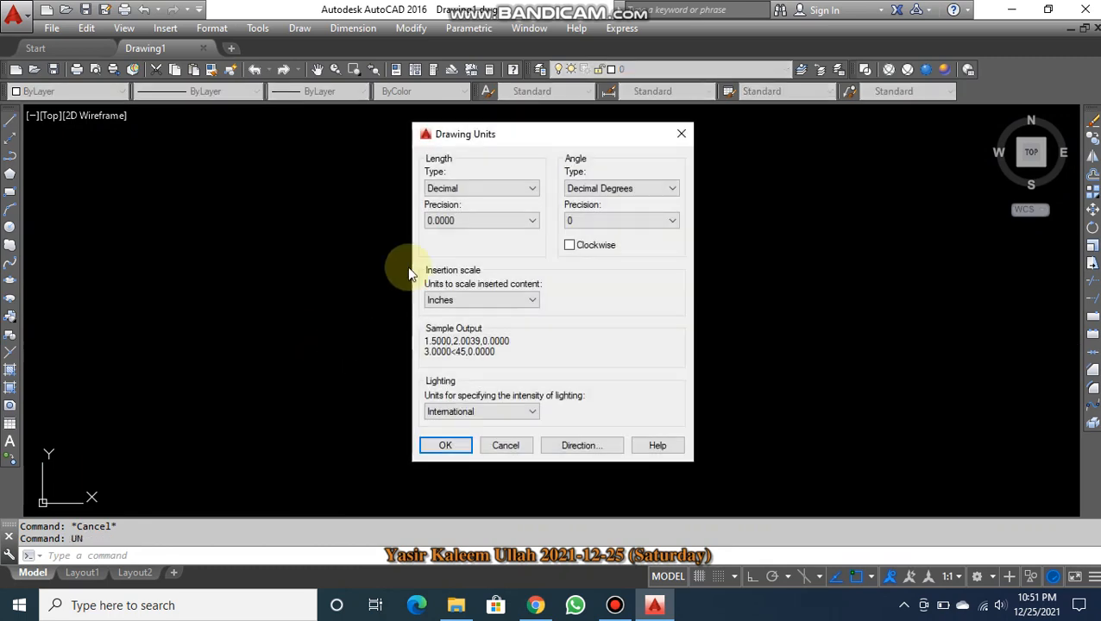
click(463, 193)
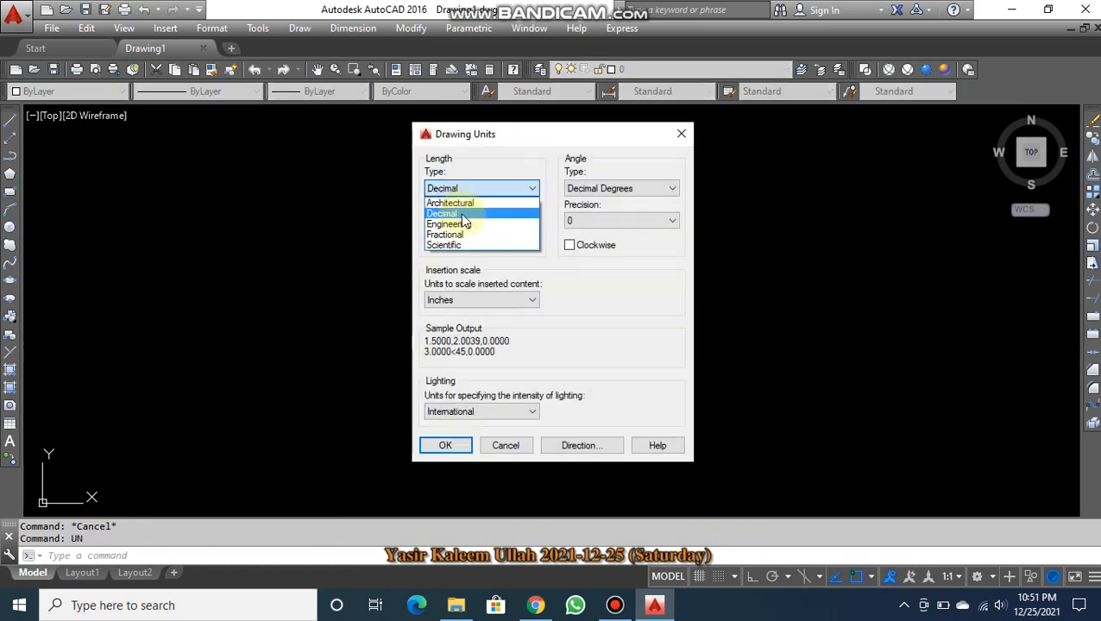
click(462, 213)
click(463, 220)
click(452, 264)
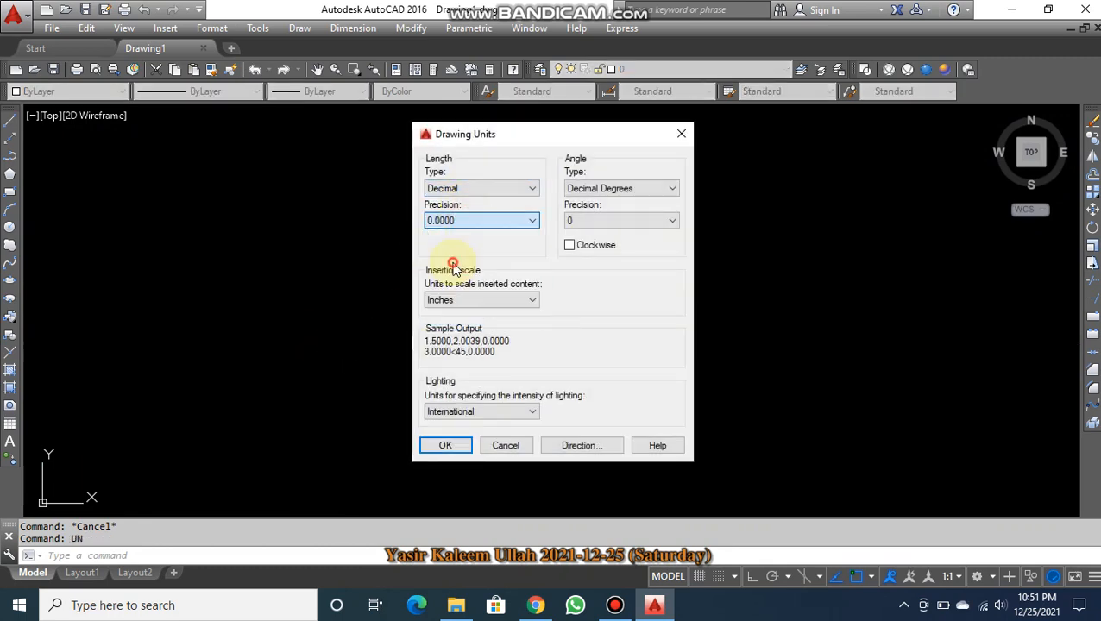
click(454, 300)
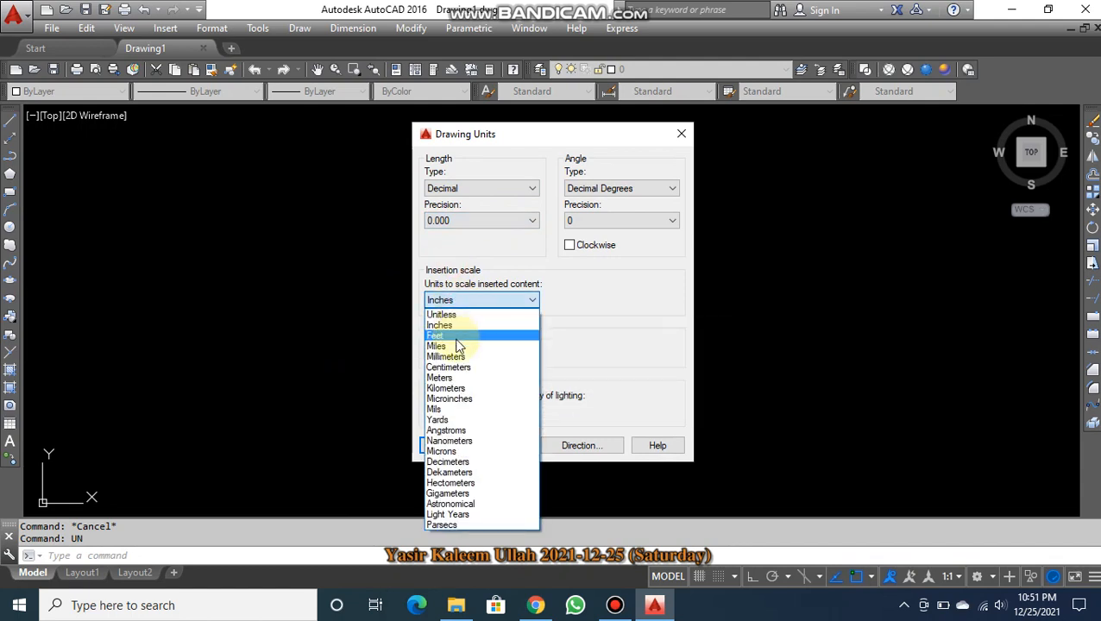
click(462, 357)
click(438, 447)
- Modify the Standard dimension style's primary units to Decimal with 0.000 linear precision and 0 angular precision
text(d)
key(Return)
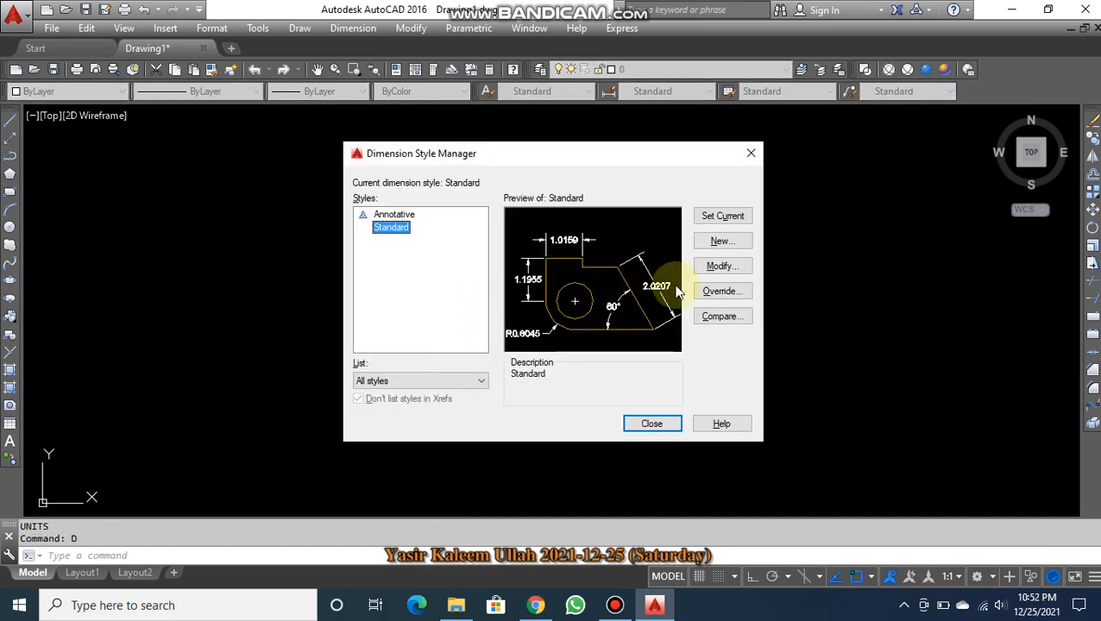
click(722, 267)
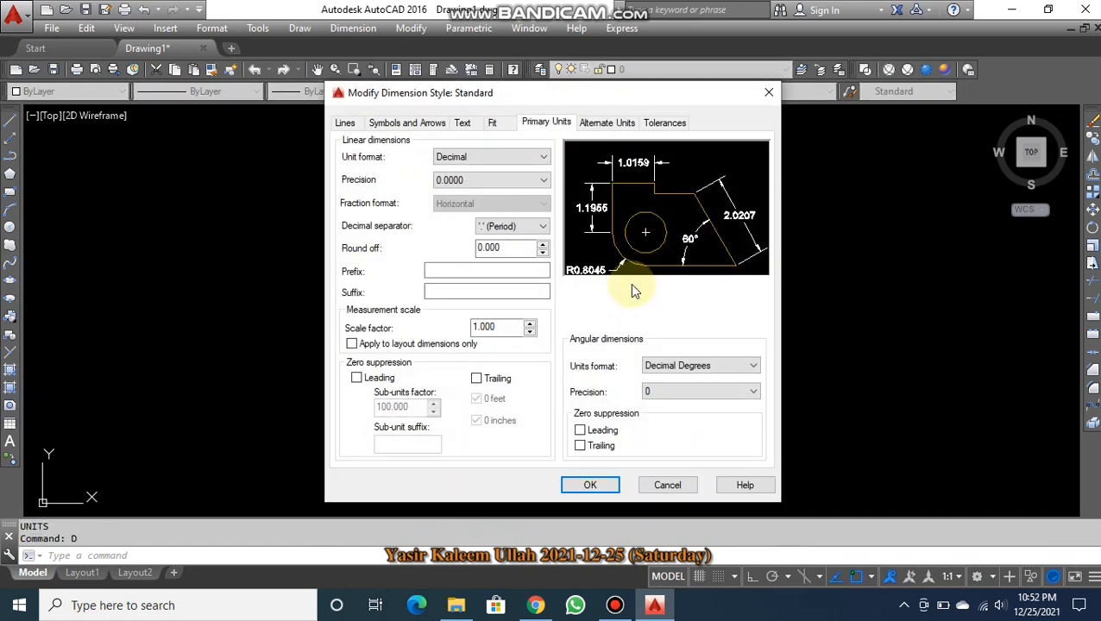
click(515, 161)
click(484, 177)
click(483, 182)
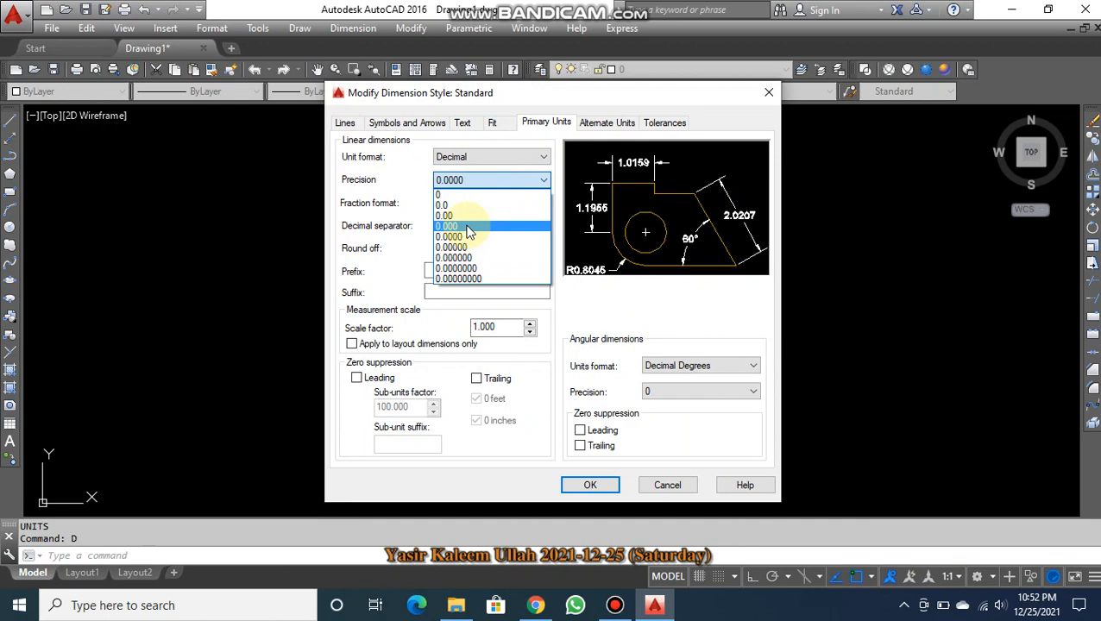
click(467, 227)
click(697, 388)
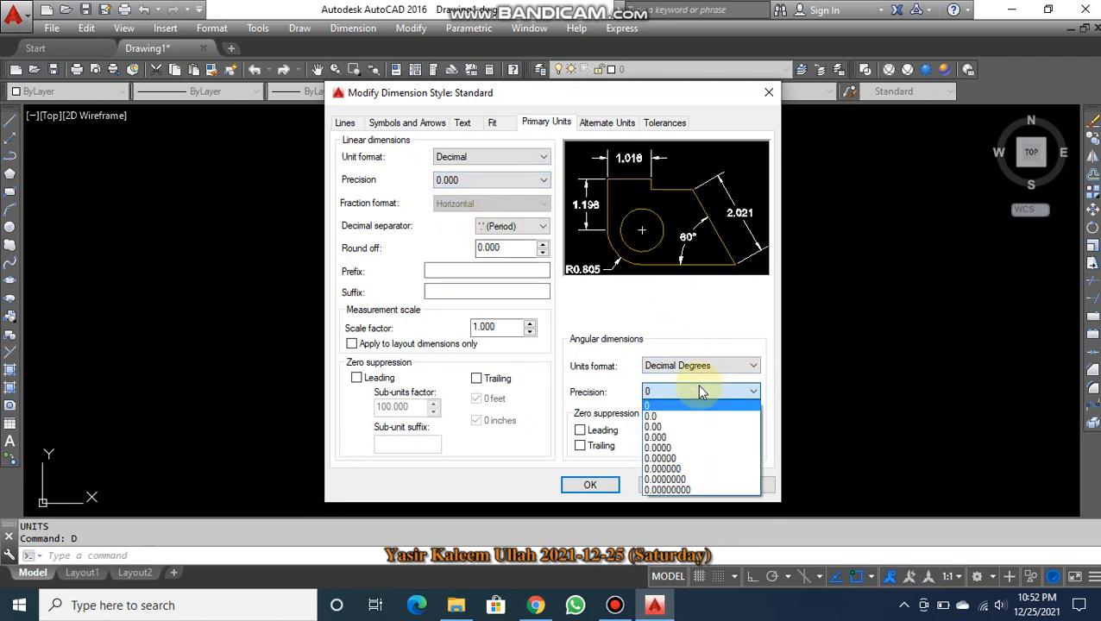
click(679, 406)
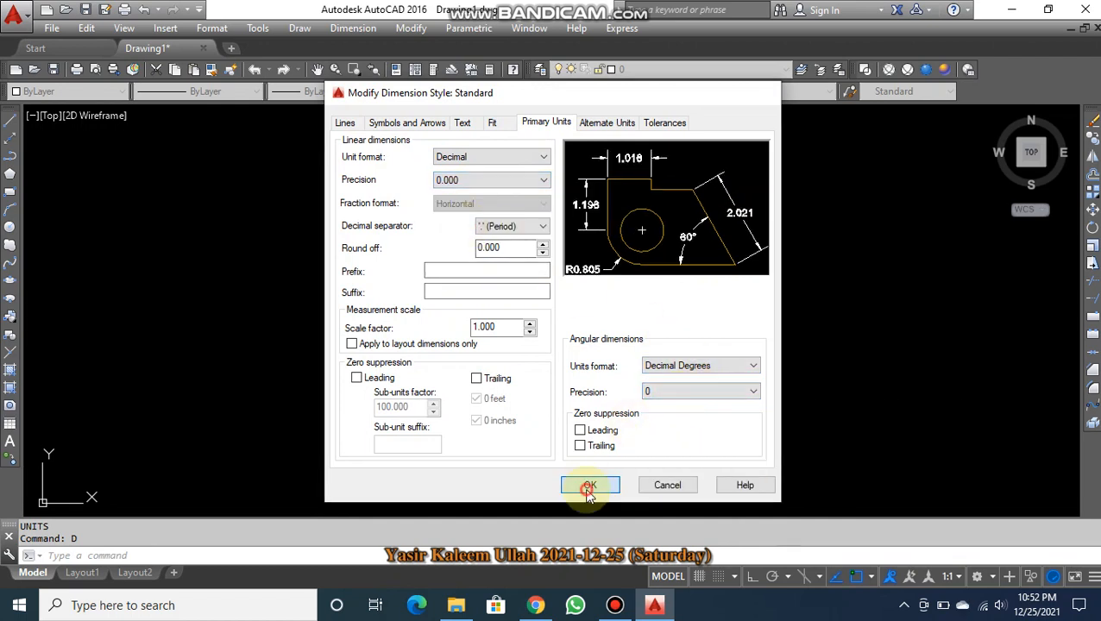
click(589, 484)
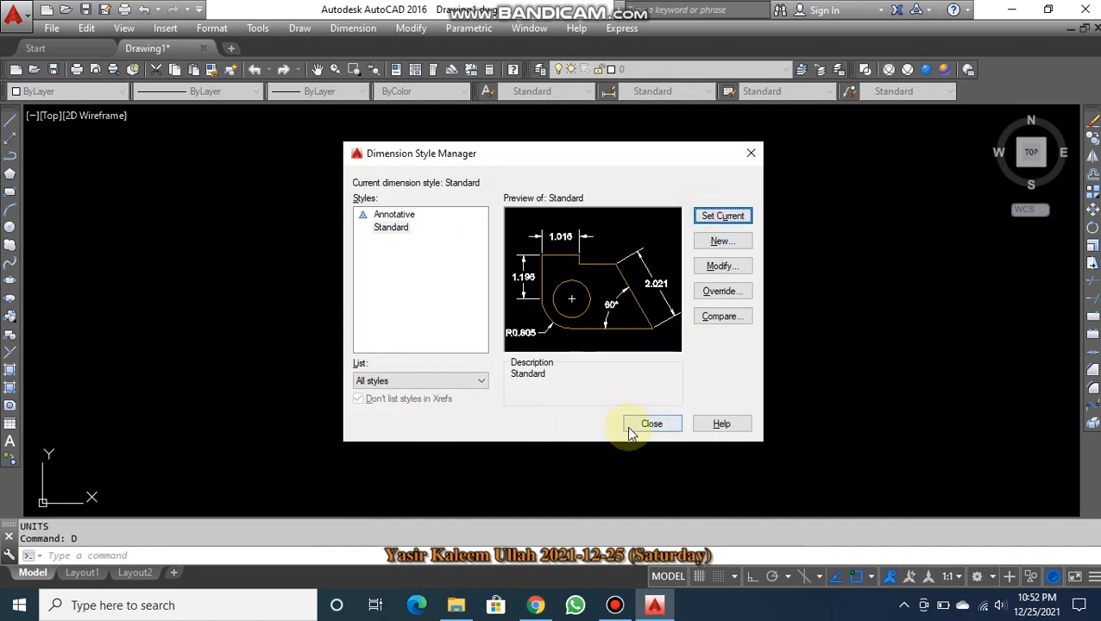
click(642, 422)
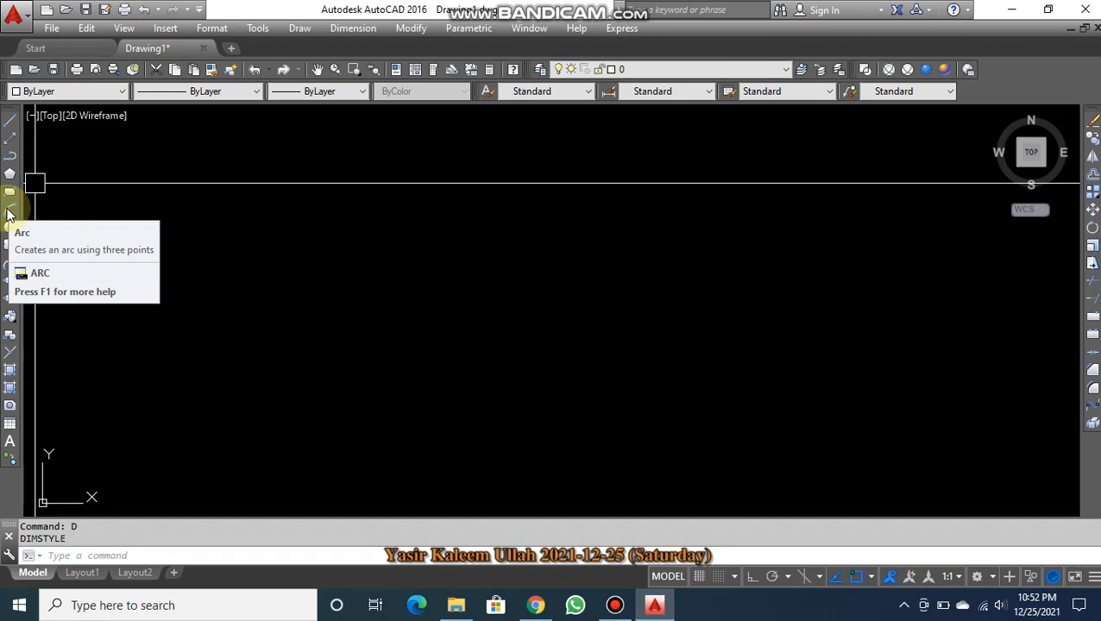
- Draw a circle of arbitrary radius in the left half of the empty drawing area
text(c)
key(Return)
click(294, 276)
click(391, 339)
key(Return)
key(Escape)
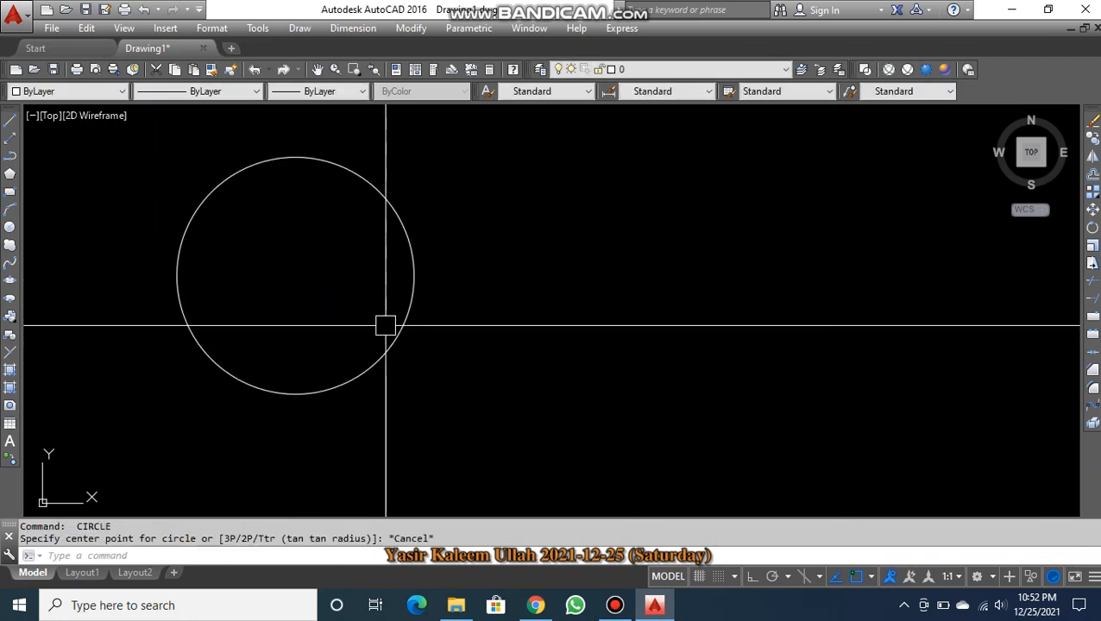
- Break the circle from its lower right to its upper left side, leaving only the lower arc
text(br)
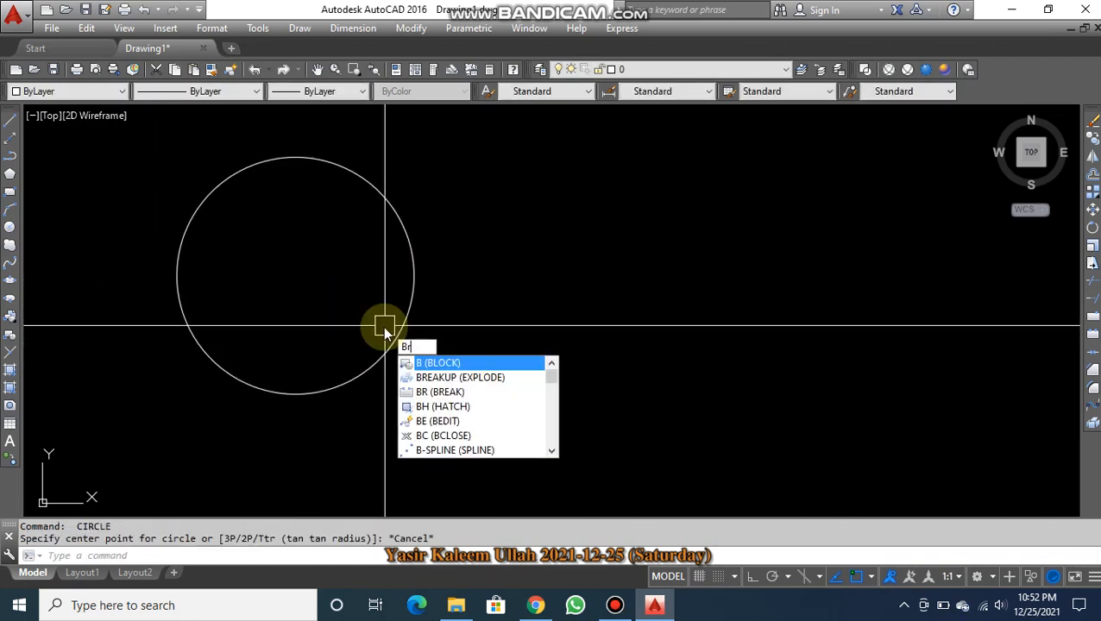
key(Return)
click(386, 328)
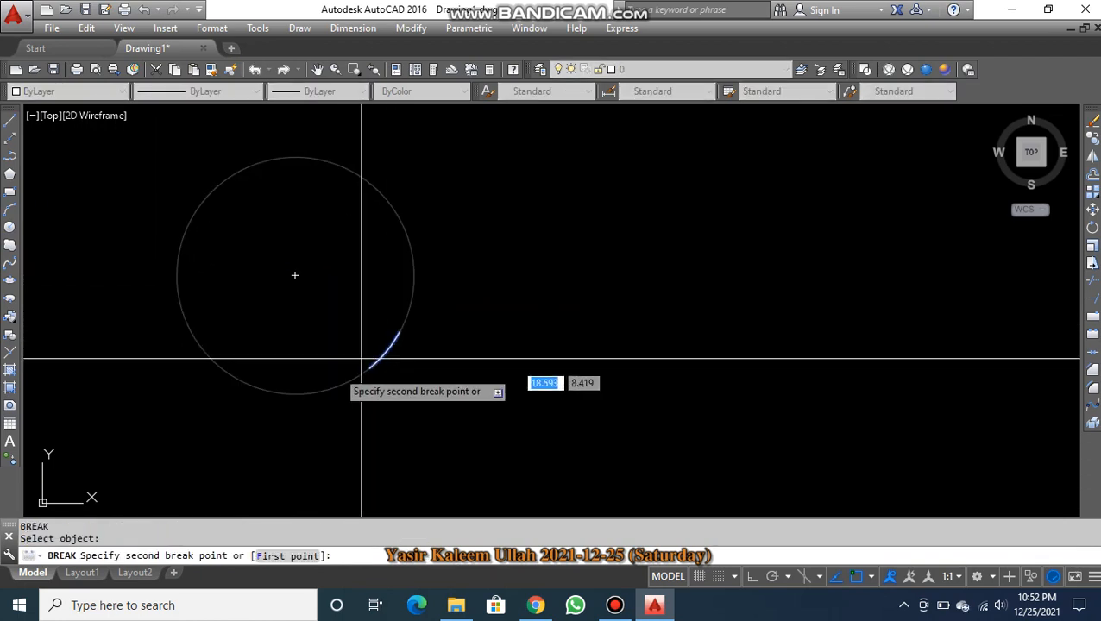
click(180, 239)
key(Escape)
- Erase the arc left over from the broken circle
click(183, 298)
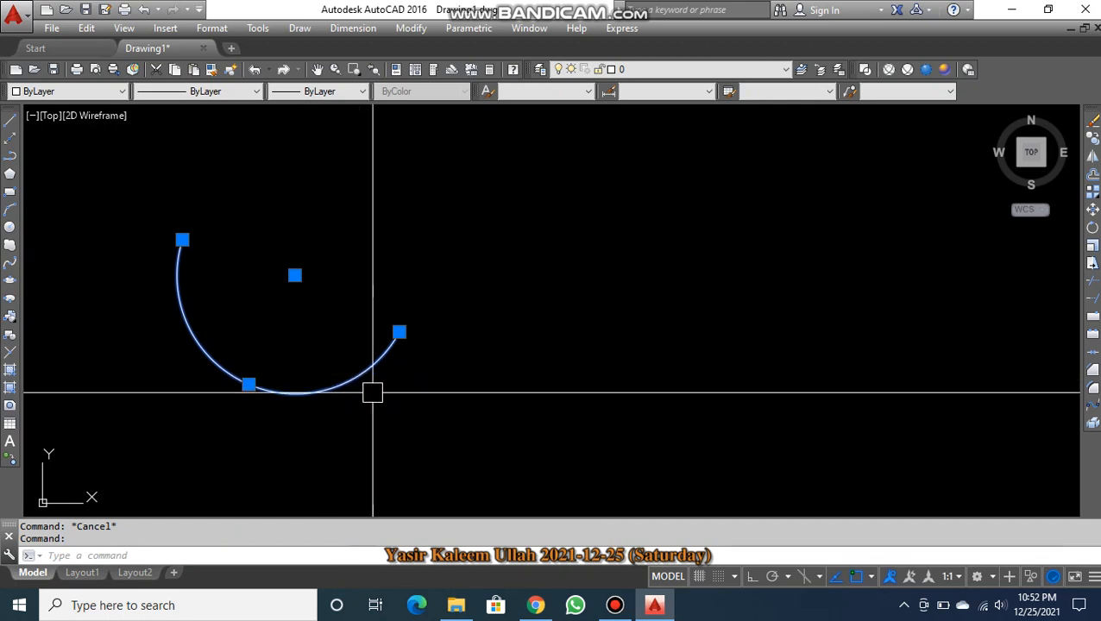
text(e)
key(Return)
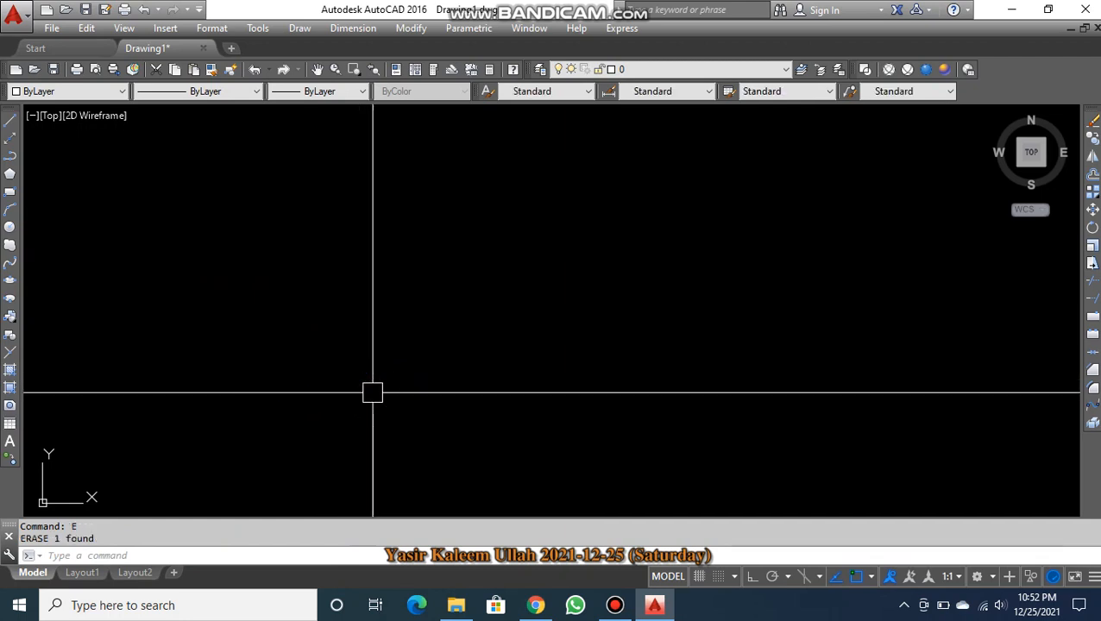
- Draw an upward-bulging three-point arc, placing its end point about 8.3 units from its second point
click(10, 214)
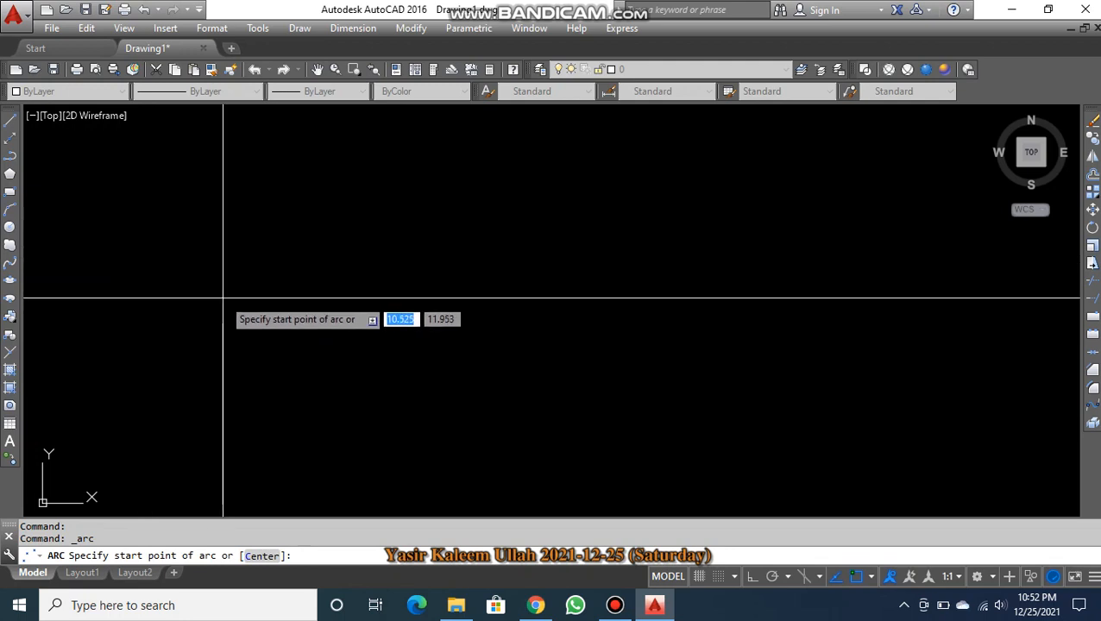
click(211, 257)
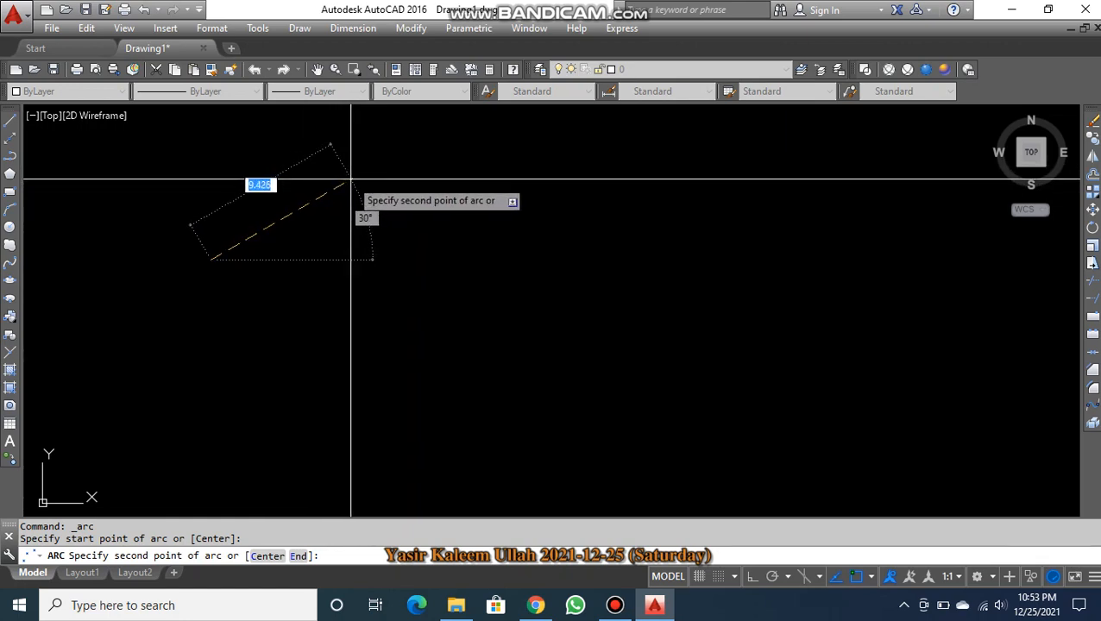
click(359, 177)
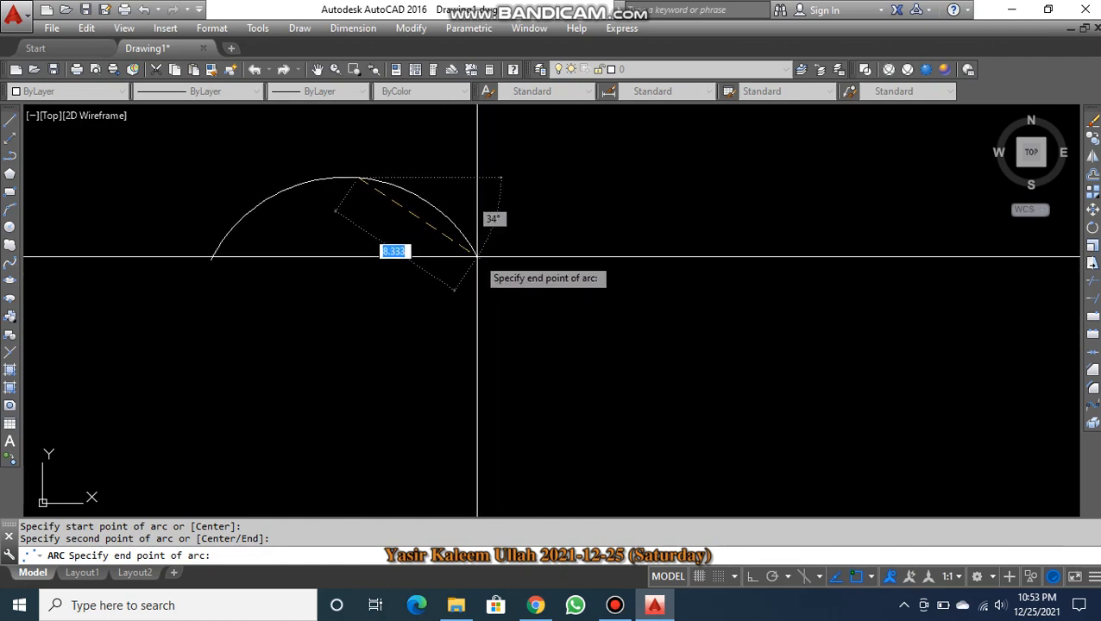
click(477, 257)
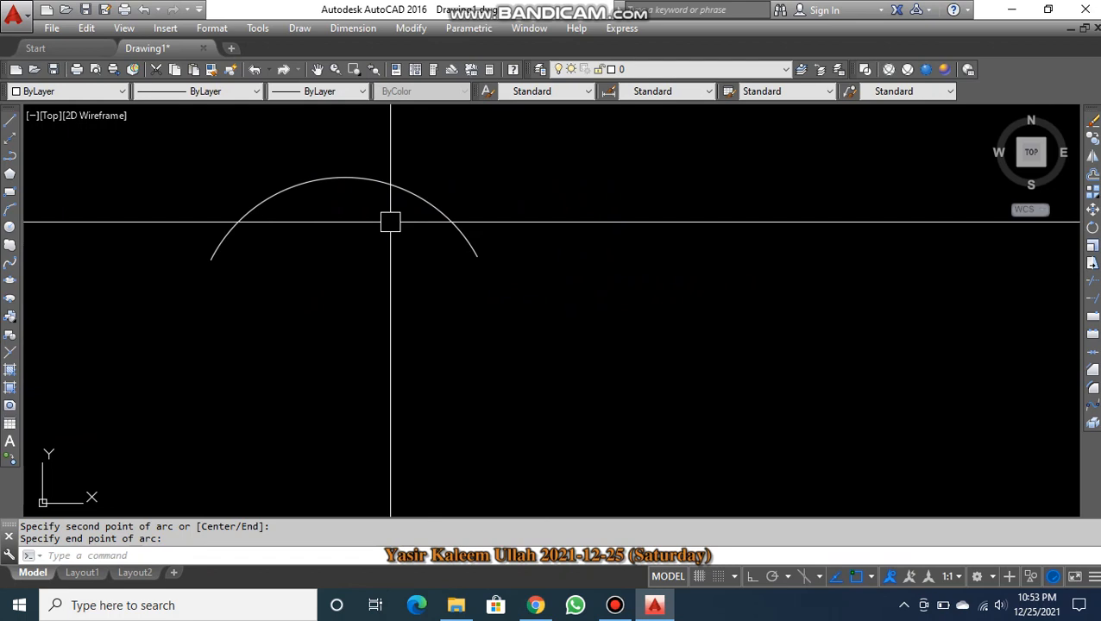
- Erase the upward-bulging three-point arc
click(381, 184)
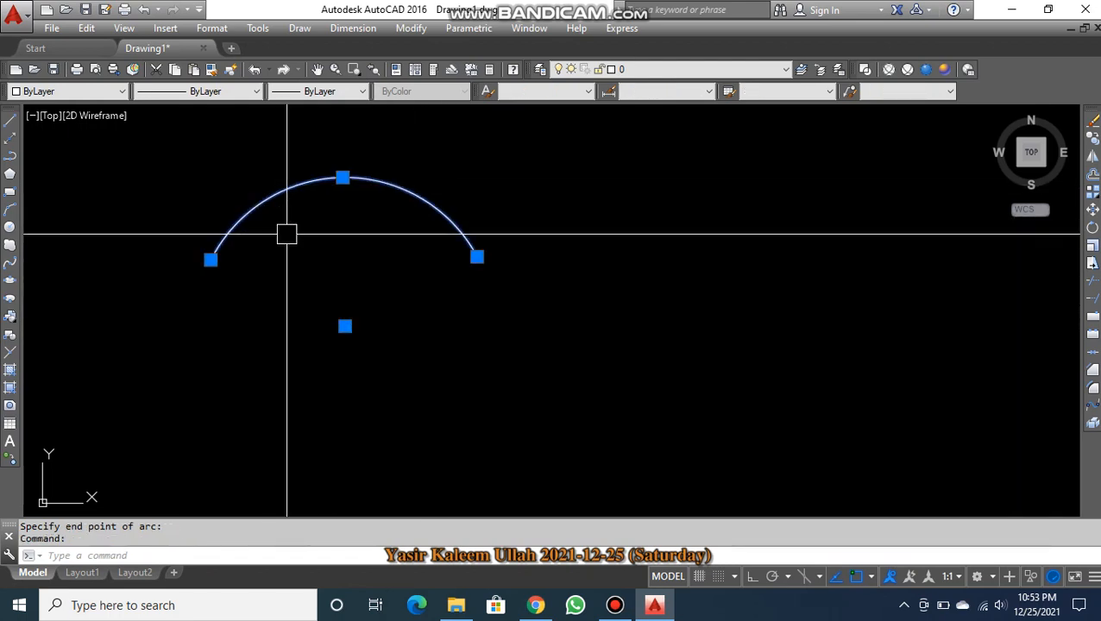
text(E)
key(Return)
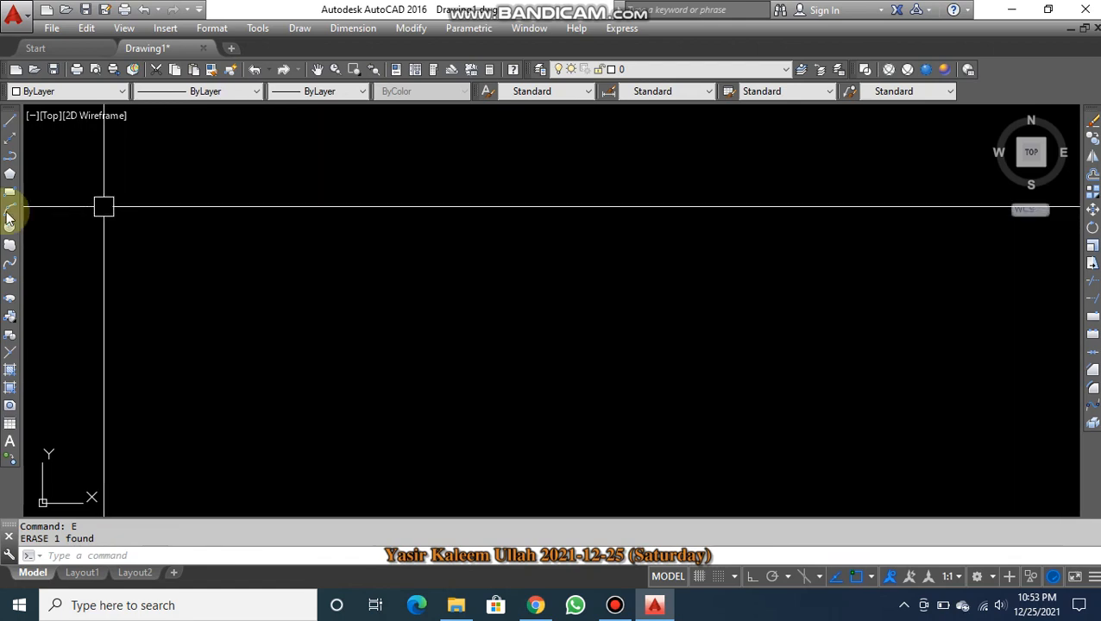
key(Escape)
key(Escape)
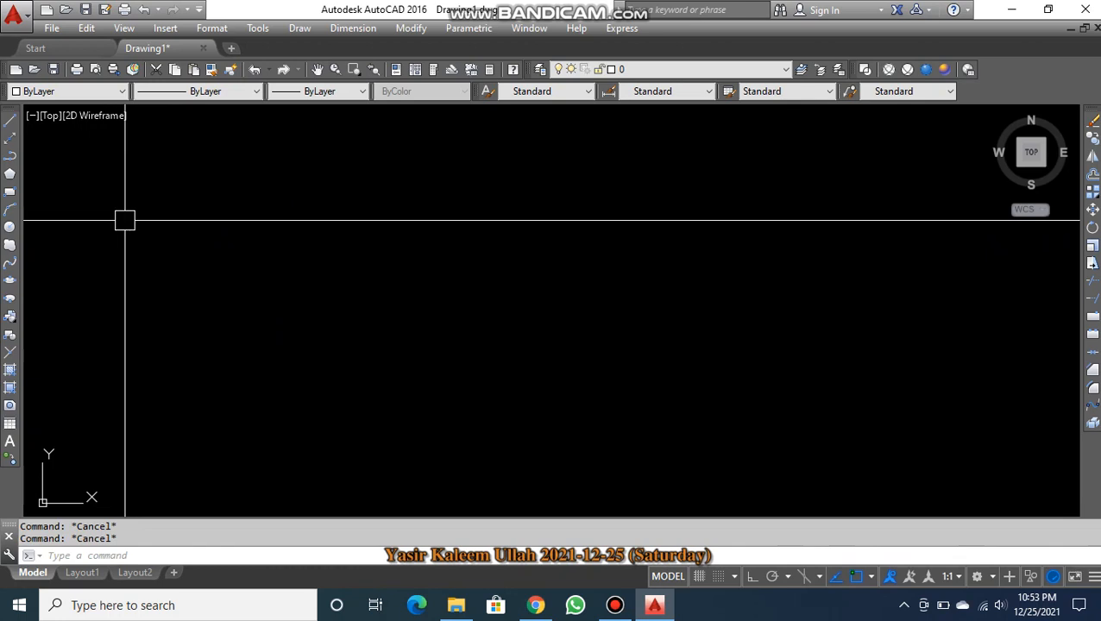
text(units)
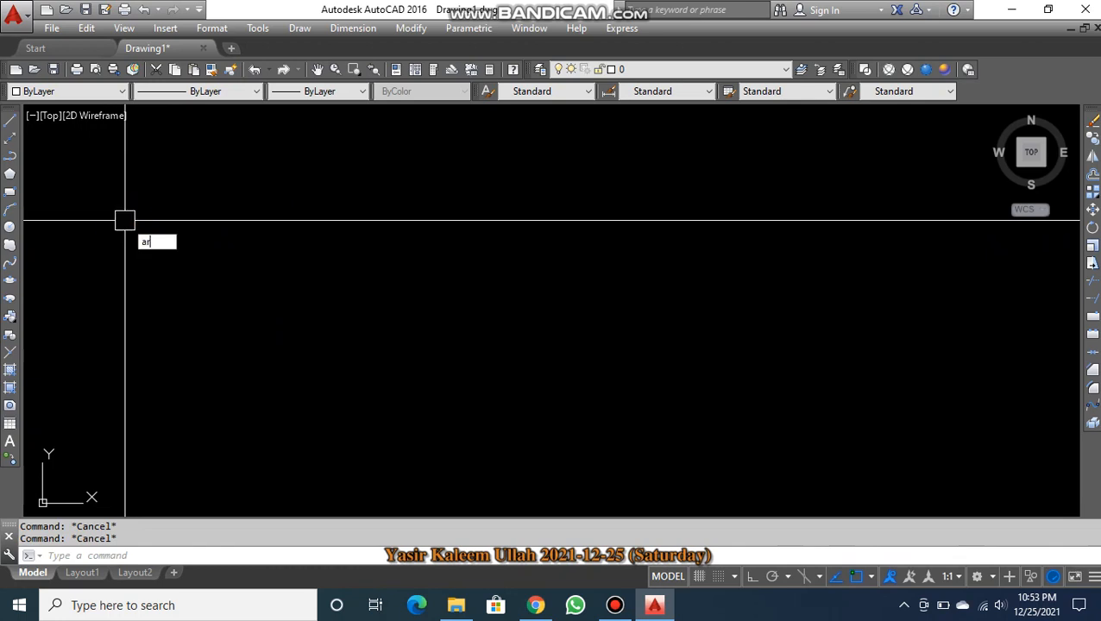
key(Return)
key(Escape)
- Draw a wide, downward-bulging three-point arc with its start and end points at nearly the same height
text(a)
key(Return)
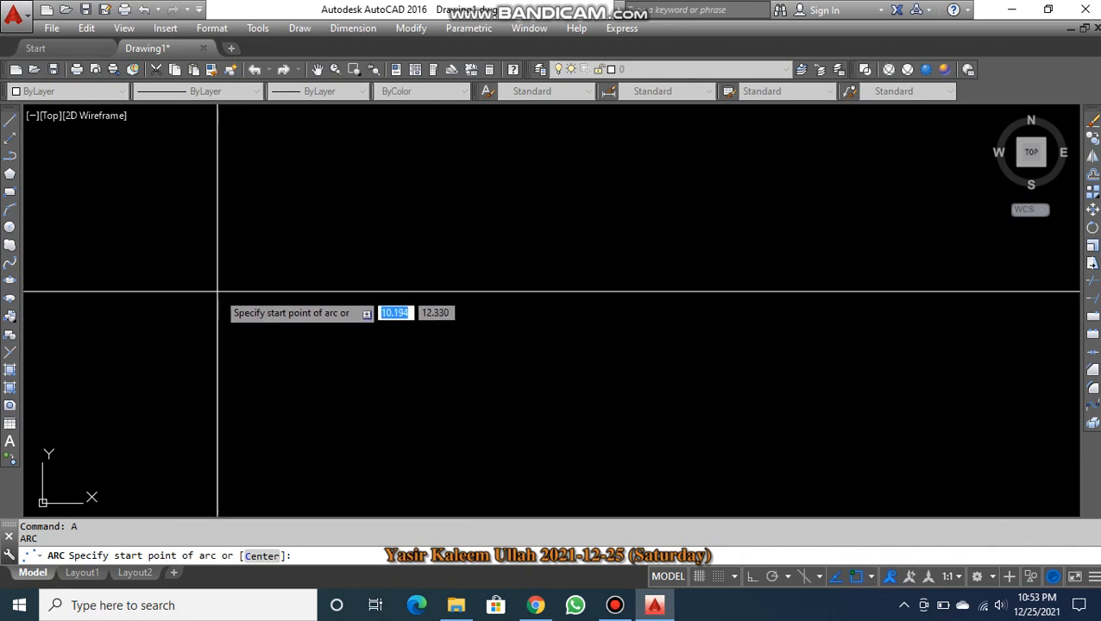
click(222, 244)
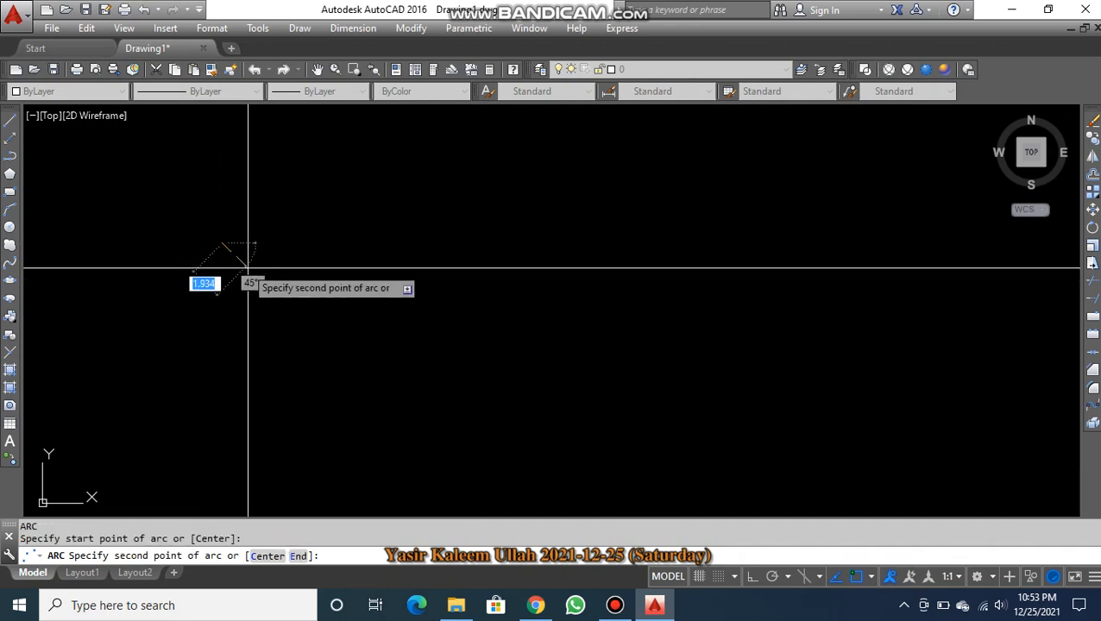
click(303, 303)
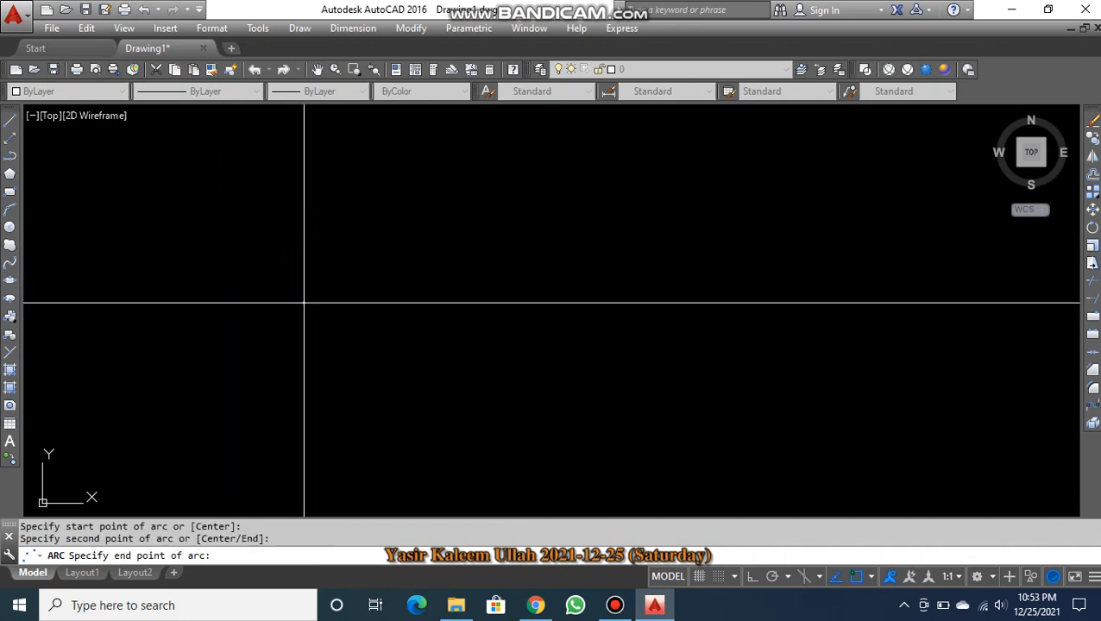
click(547, 246)
key(Escape)
- Erase the downward-bulging arc
click(415, 315)
text(E)
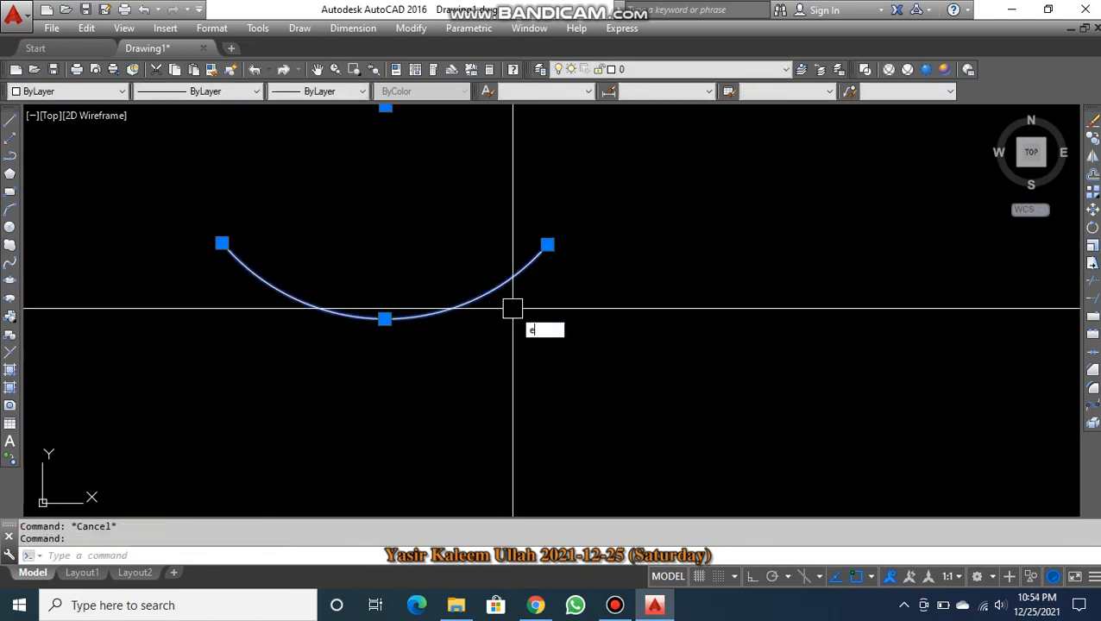
key(Return)
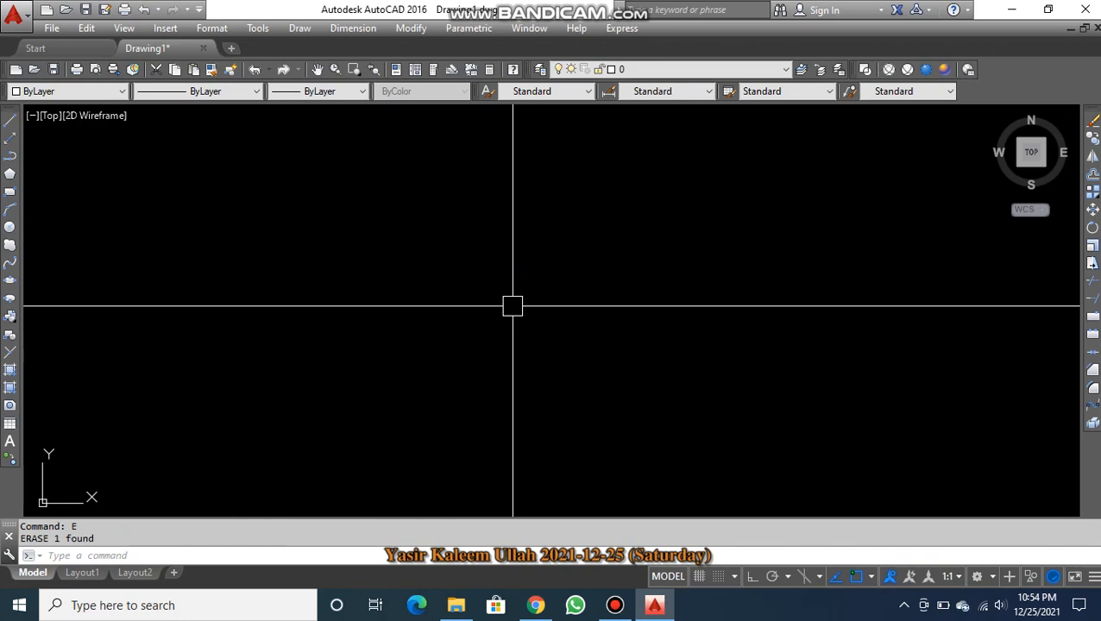
key(Escape)
- Draw a single horizontal polyline segment 15 units long with Ortho mode on
text(PL)
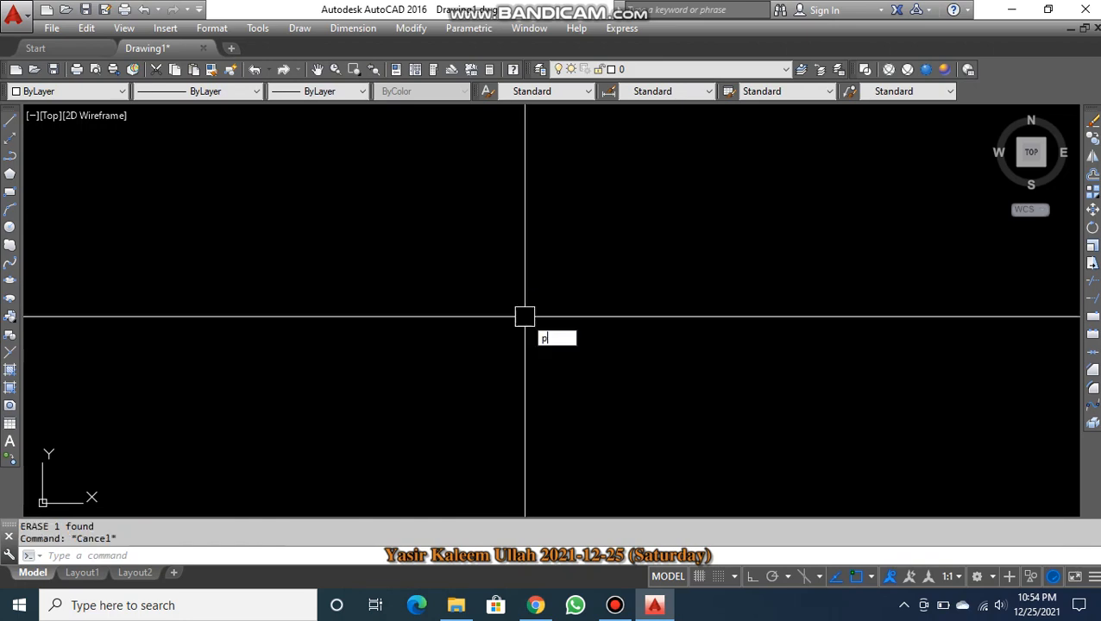
key(Return)
click(302, 239)
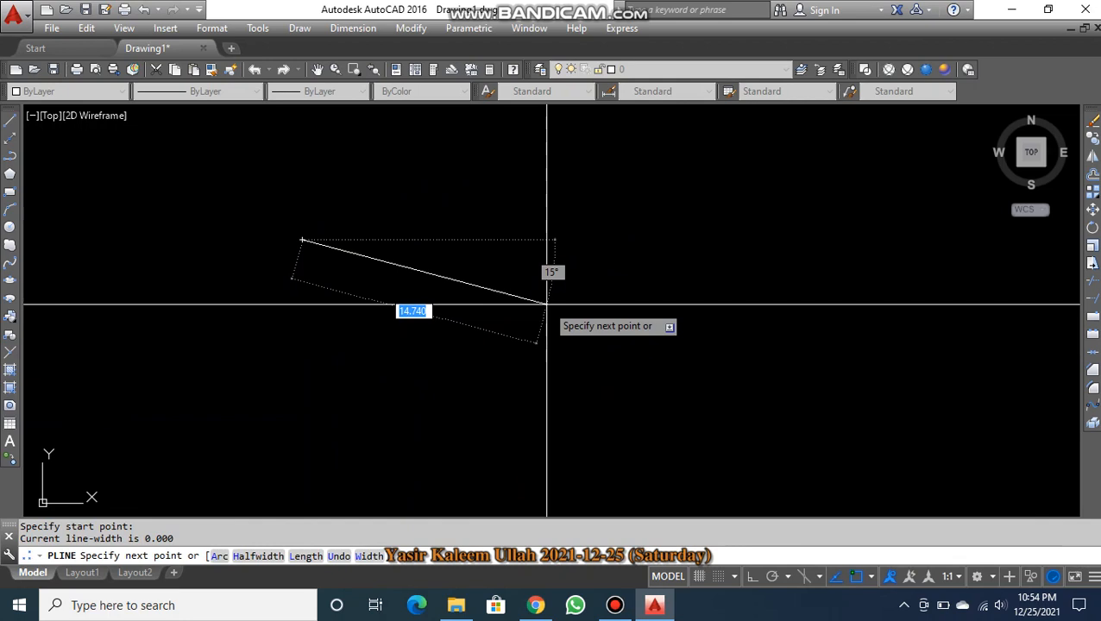
key(F8)
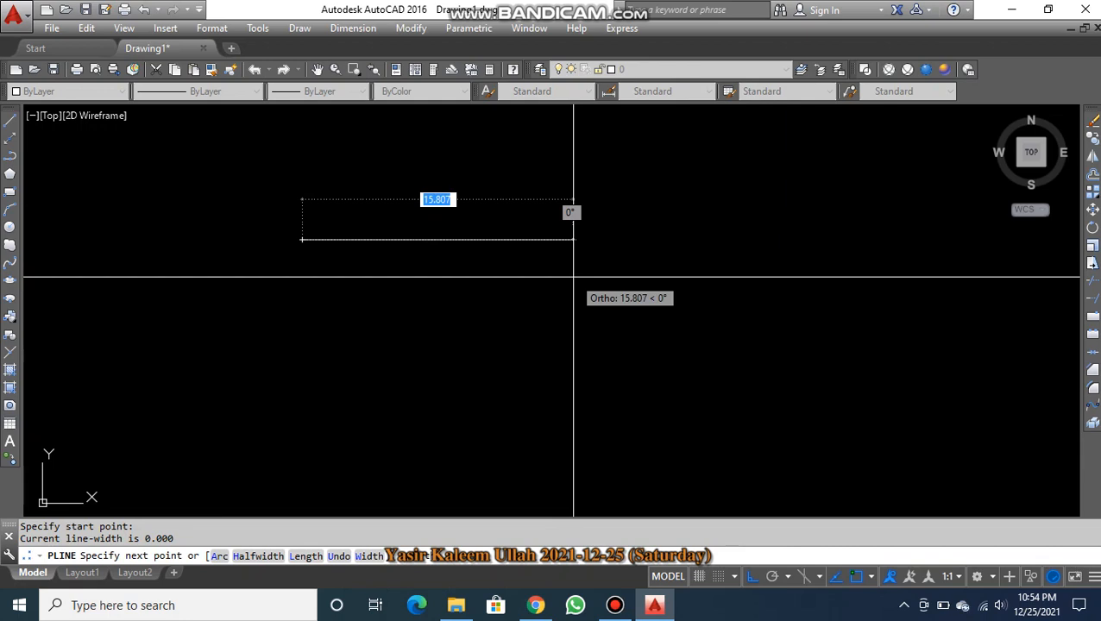
text(15)
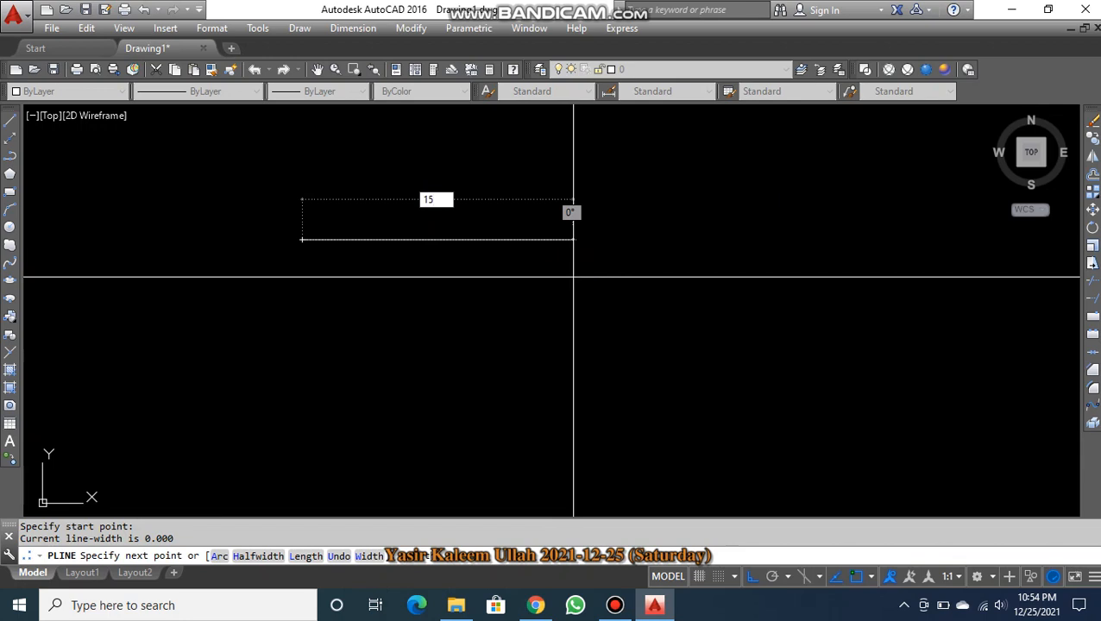
key(Return)
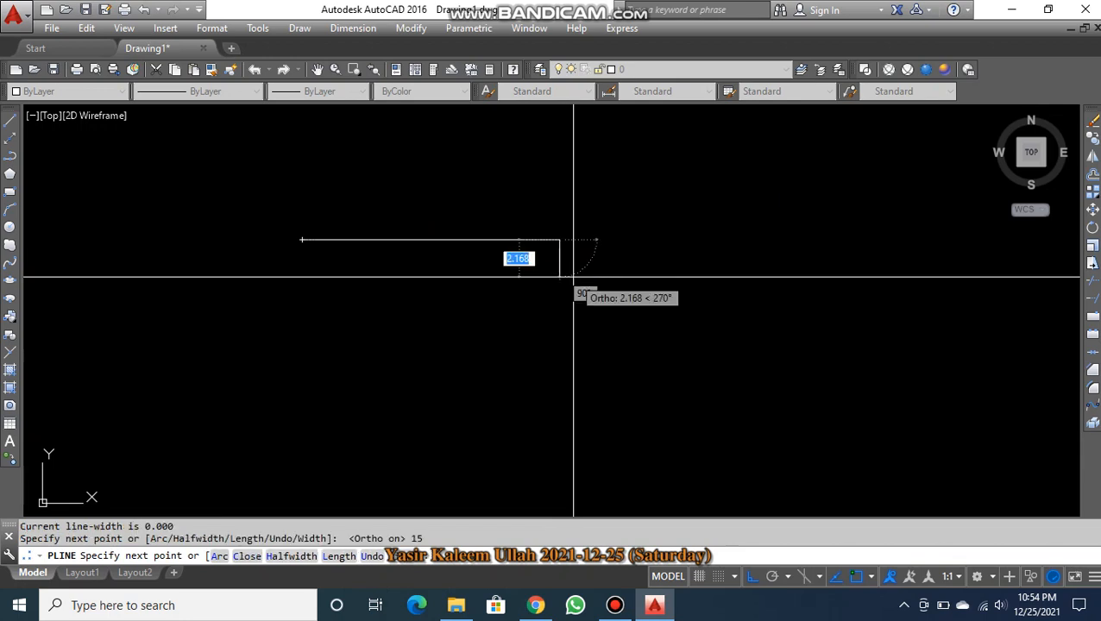
key(Escape)
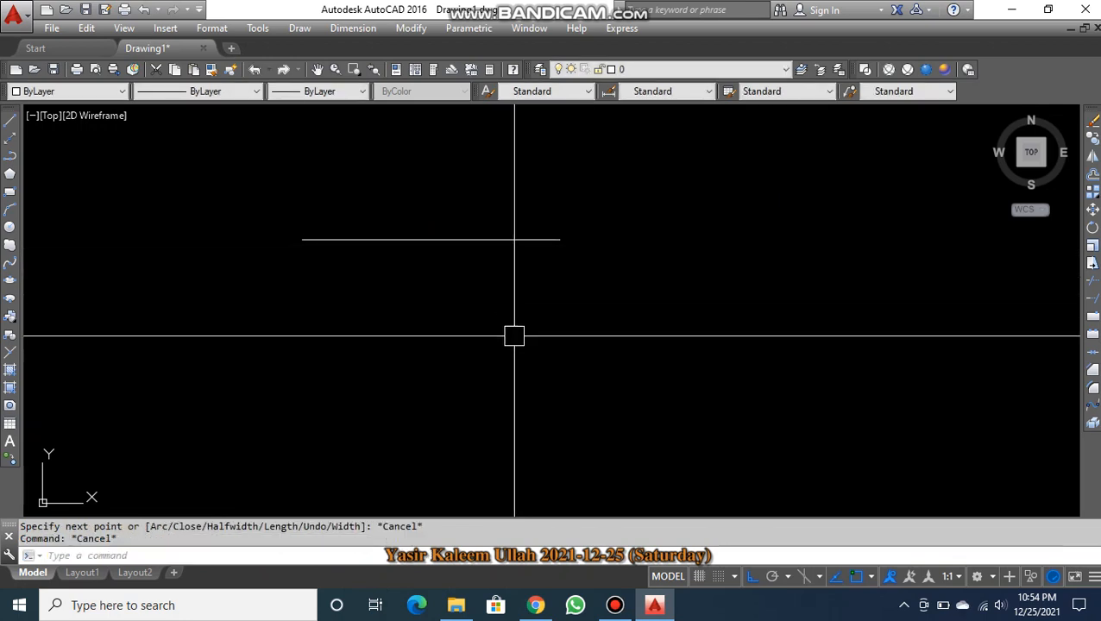
key(Escape)
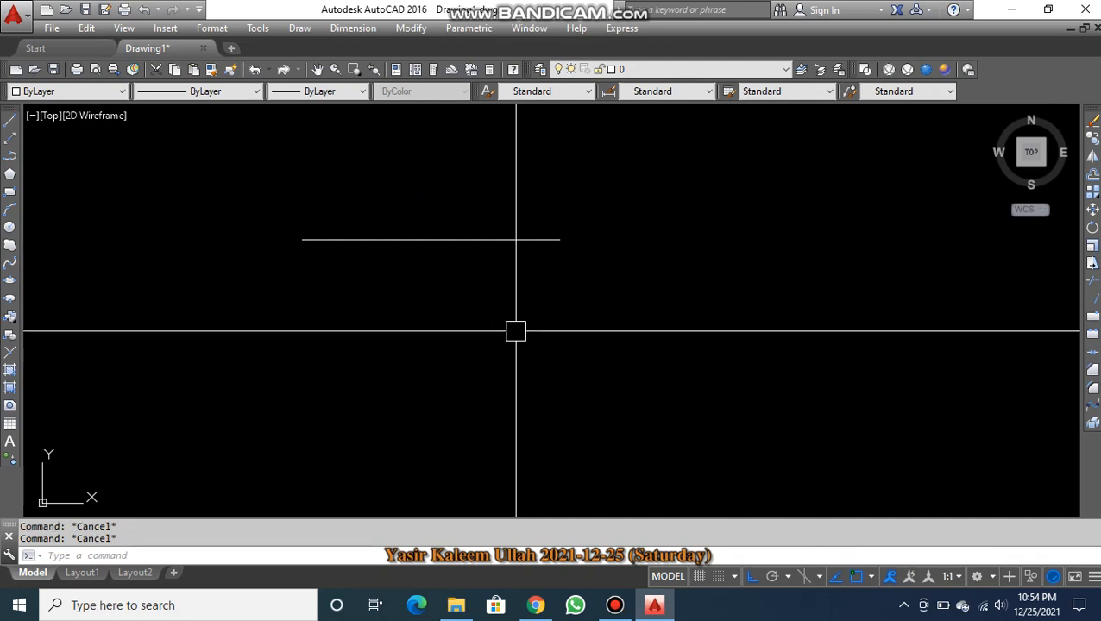
text(m)
key(Return)
click(496, 245)
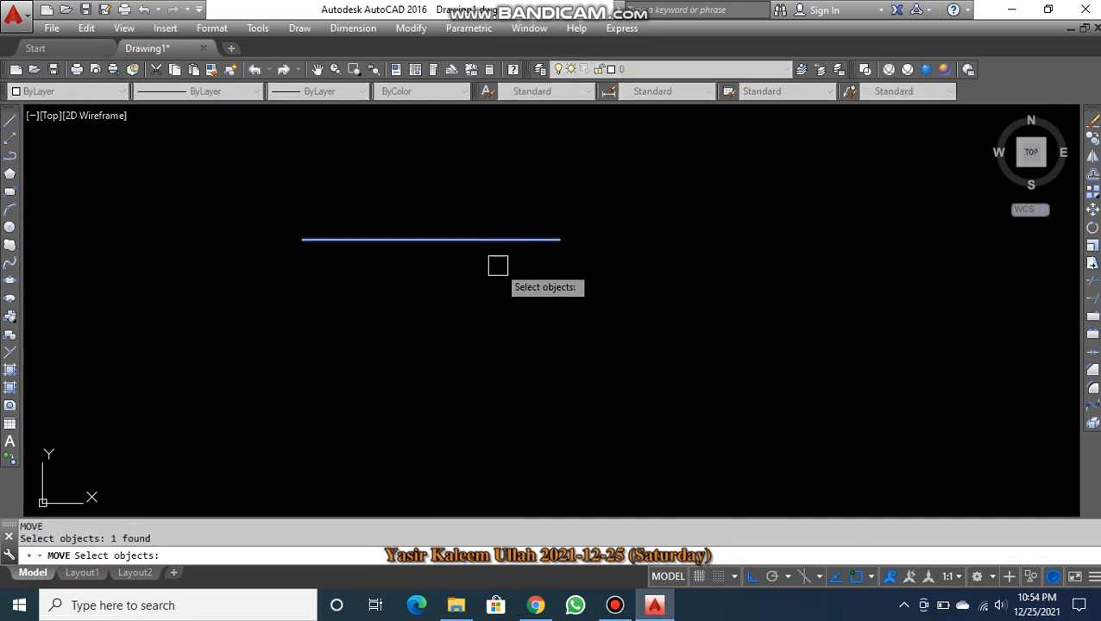
key(Return)
click(590, 269)
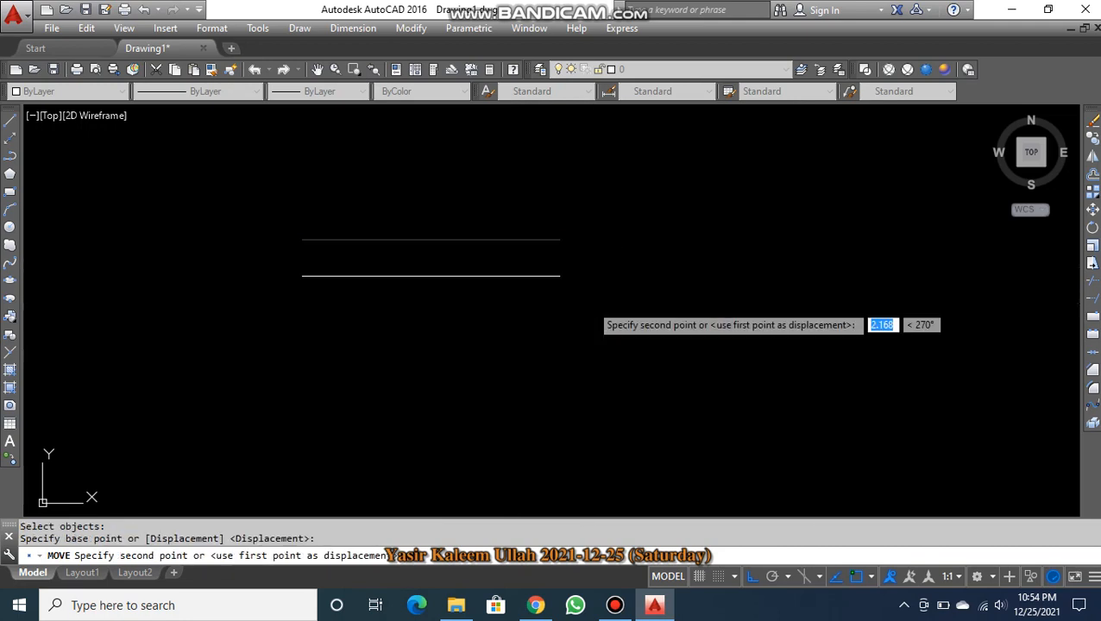
key(Escape)
- Copy the 15-unit polyline straight down at distances of 5 and 3 units
text(co)
key(Return)
click(528, 240)
key(Return)
click(579, 277)
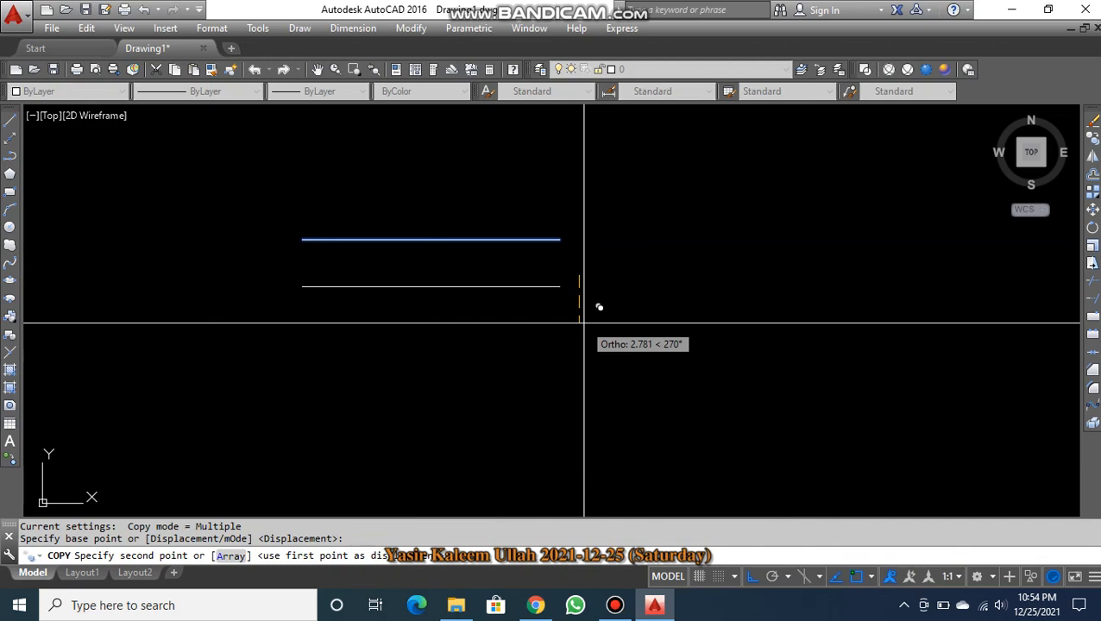
text(5)
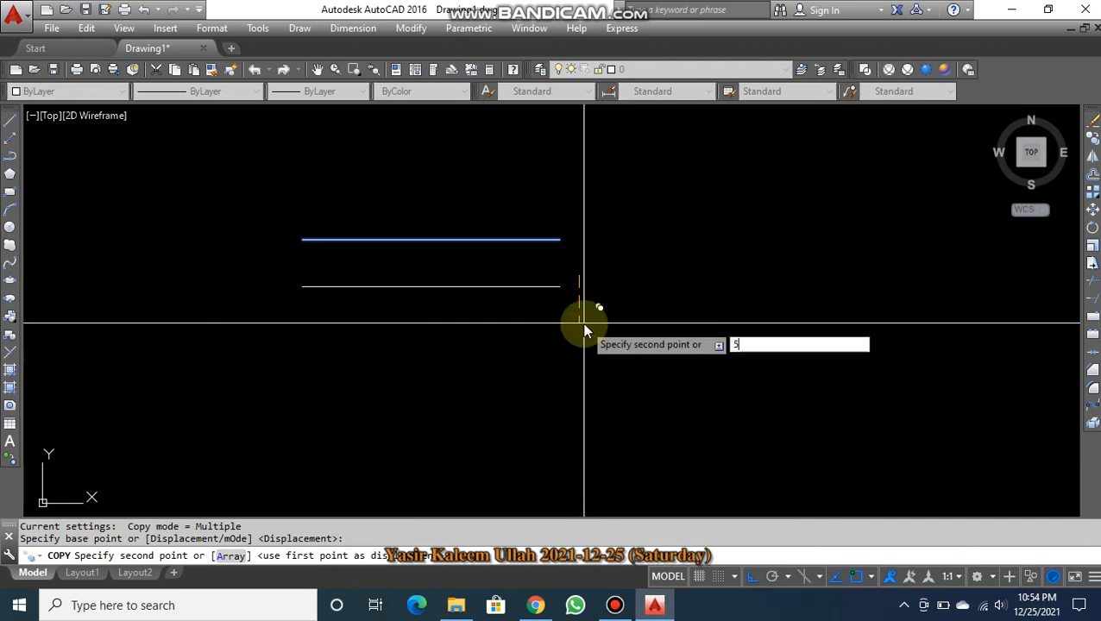
key(Return)
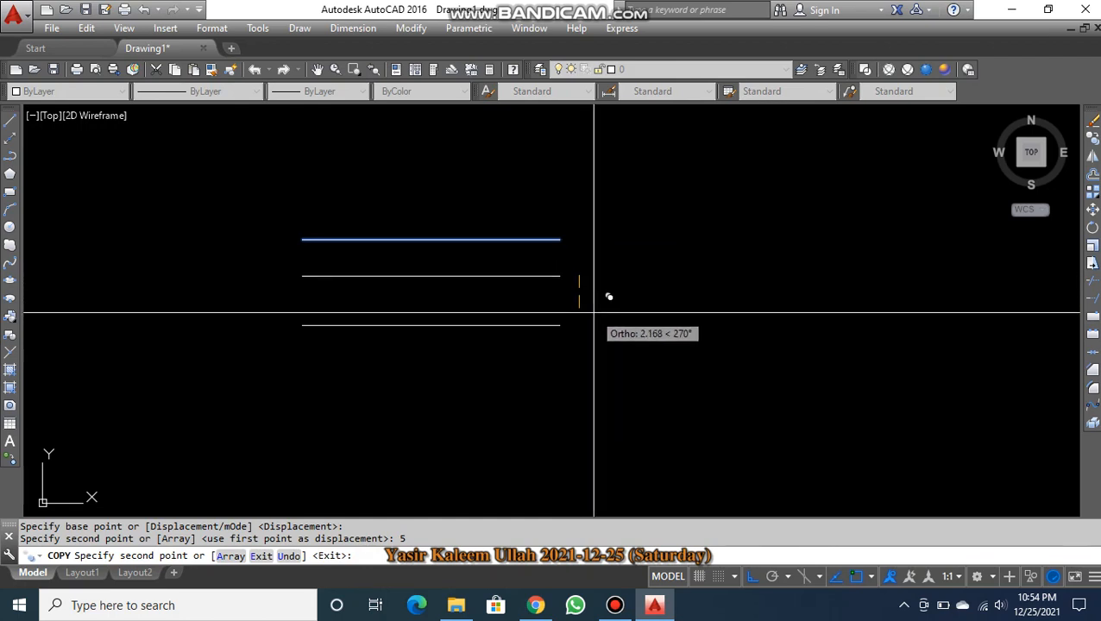
text(2.)
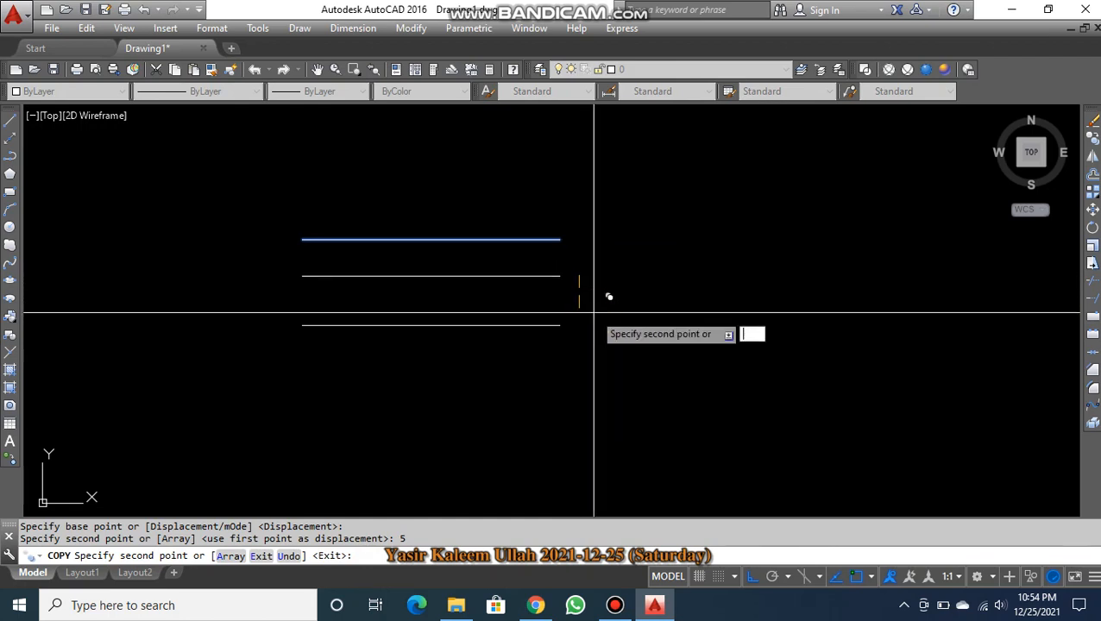
key(Return)
key(Escape)
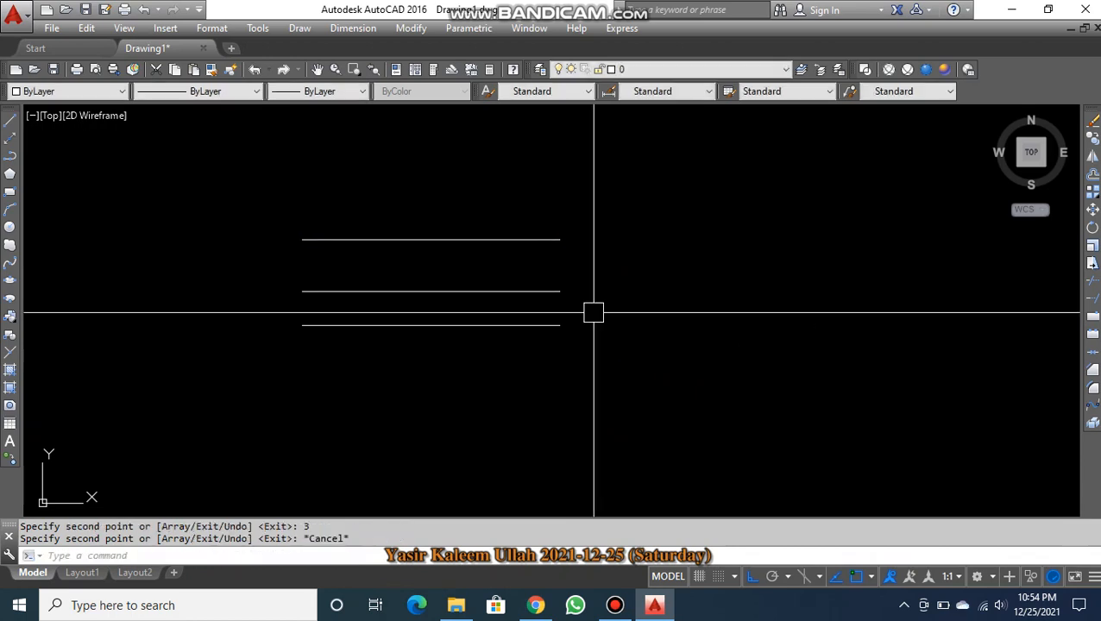
- Erase the lowest line, the copy 5 units below the original
click(559, 326)
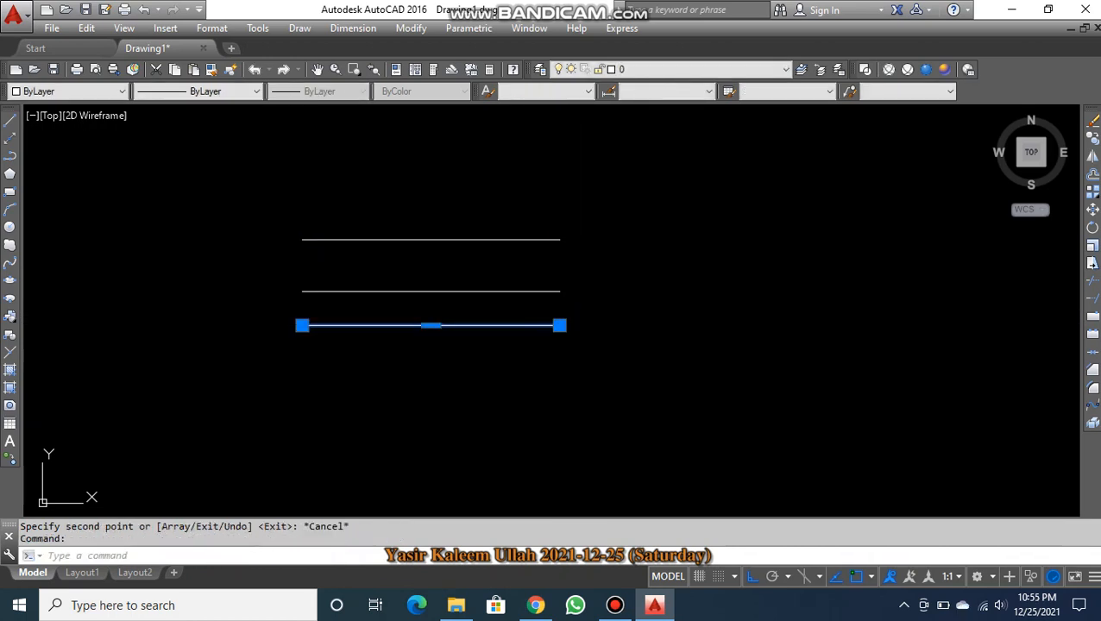
text(a)
key(Return)
key(Escape)
click(409, 326)
text(e)
key(Return)
key(Escape)
click(359, 239)
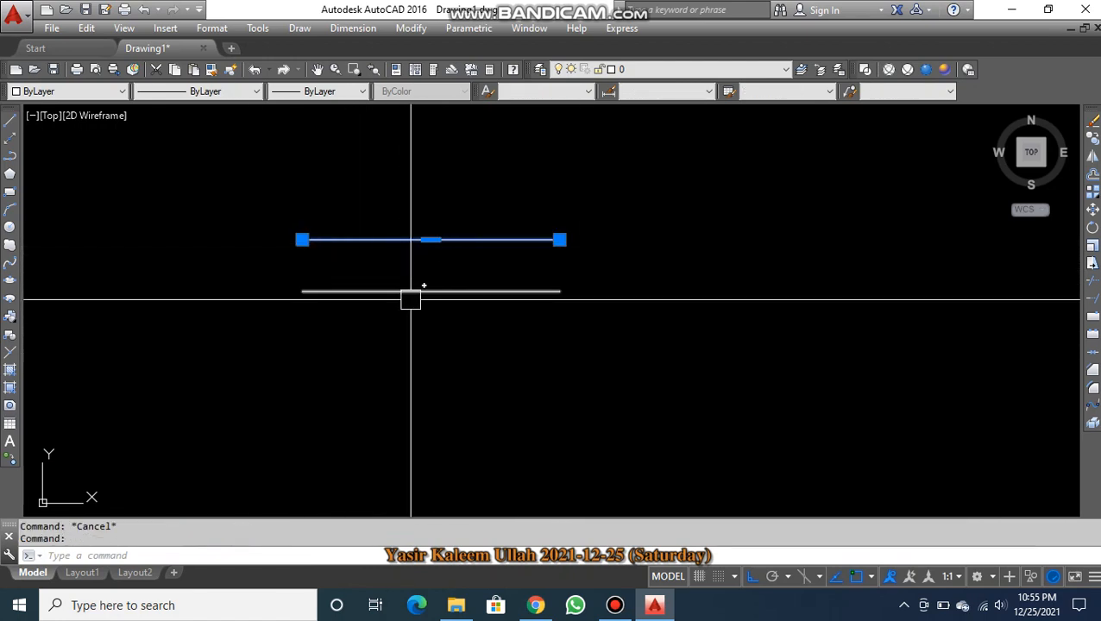
key(Escape)
click(421, 292)
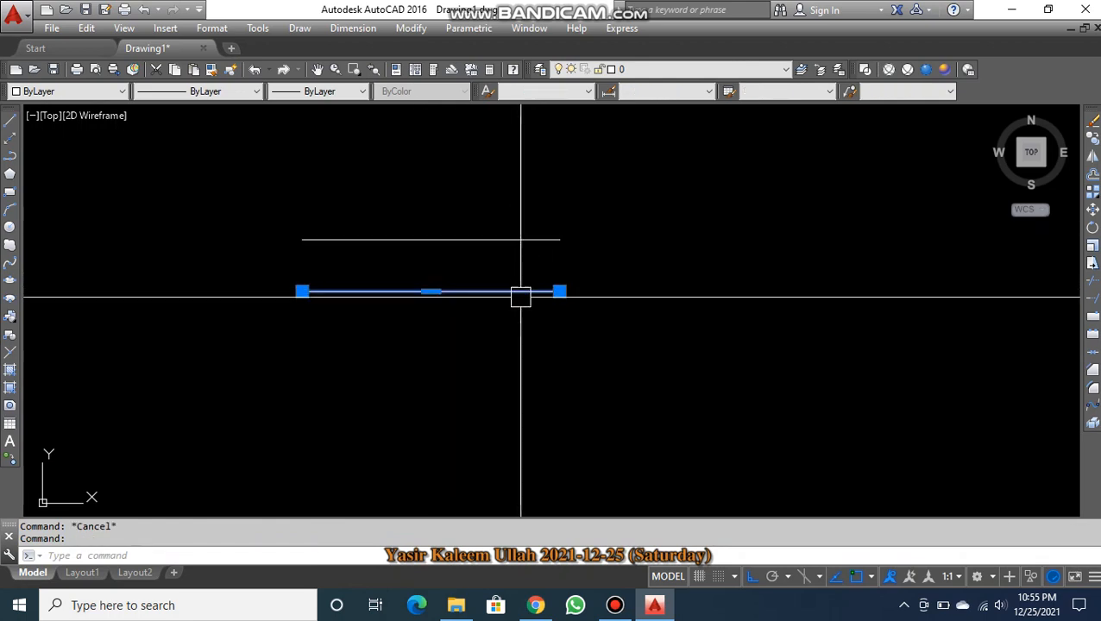
key(Escape)
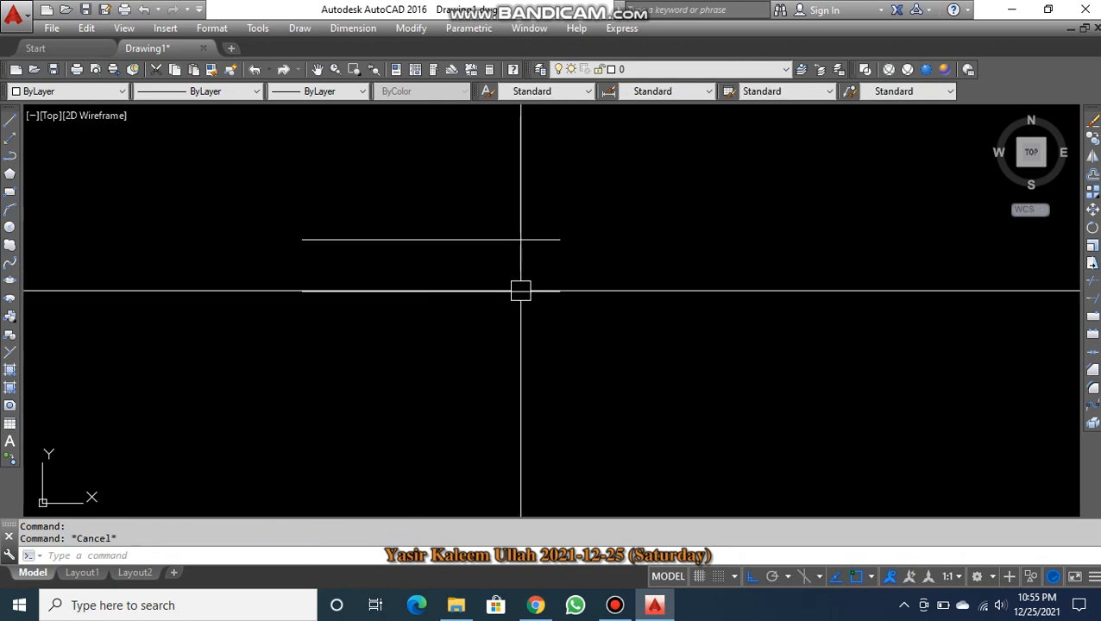
key(Escape)
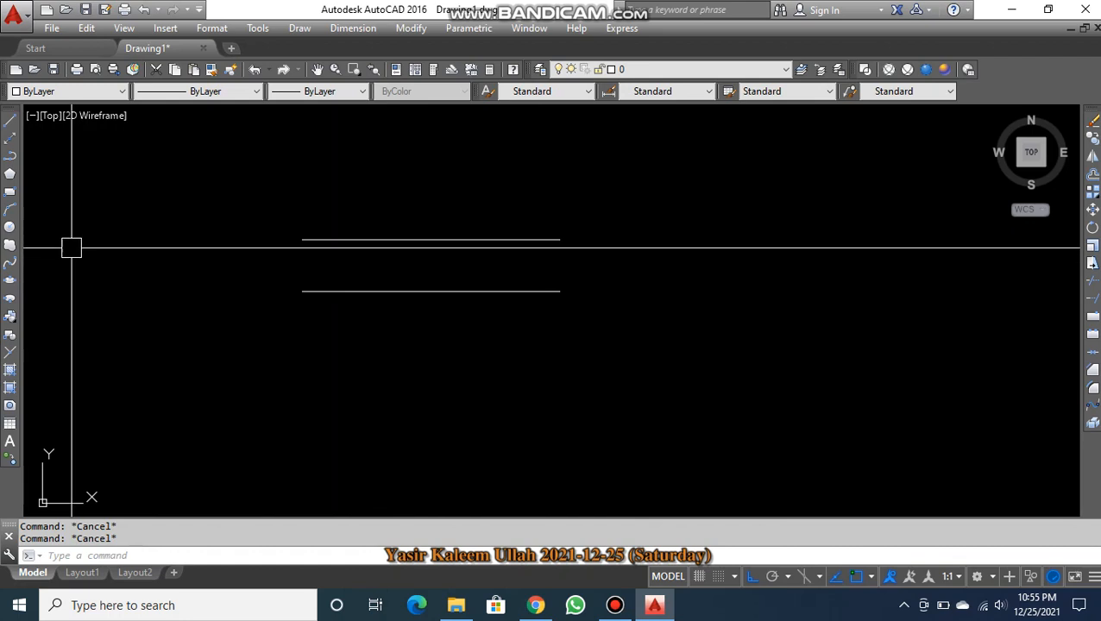
- Draw a three-point arc from the lower line's left end through the upper line's midpoint to the lower line's right end
click(9, 210)
click(302, 292)
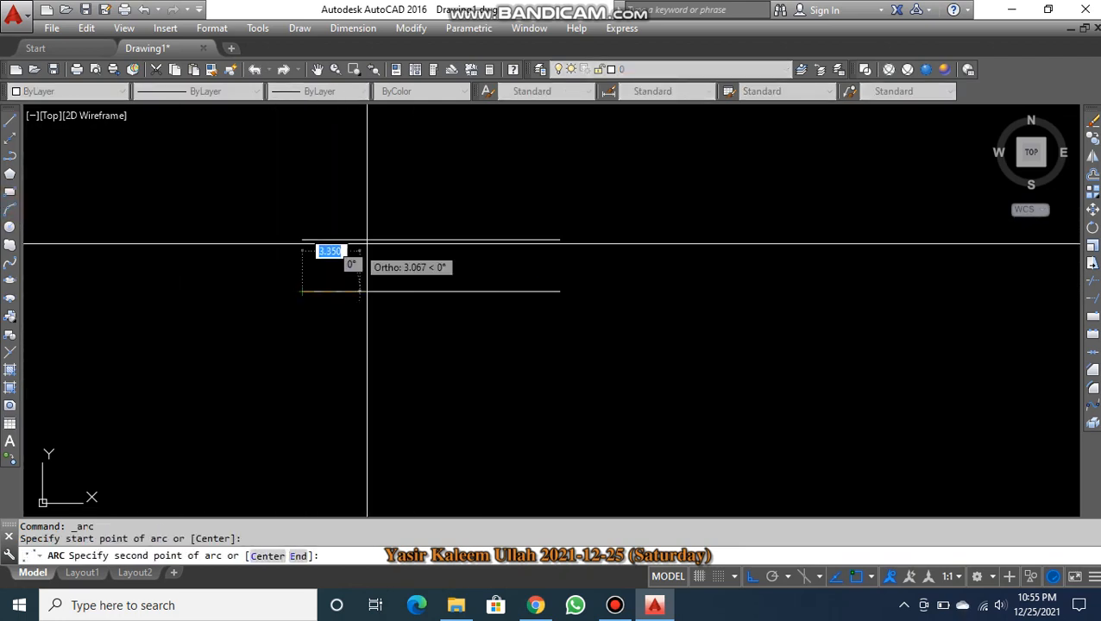
click(431, 241)
click(560, 293)
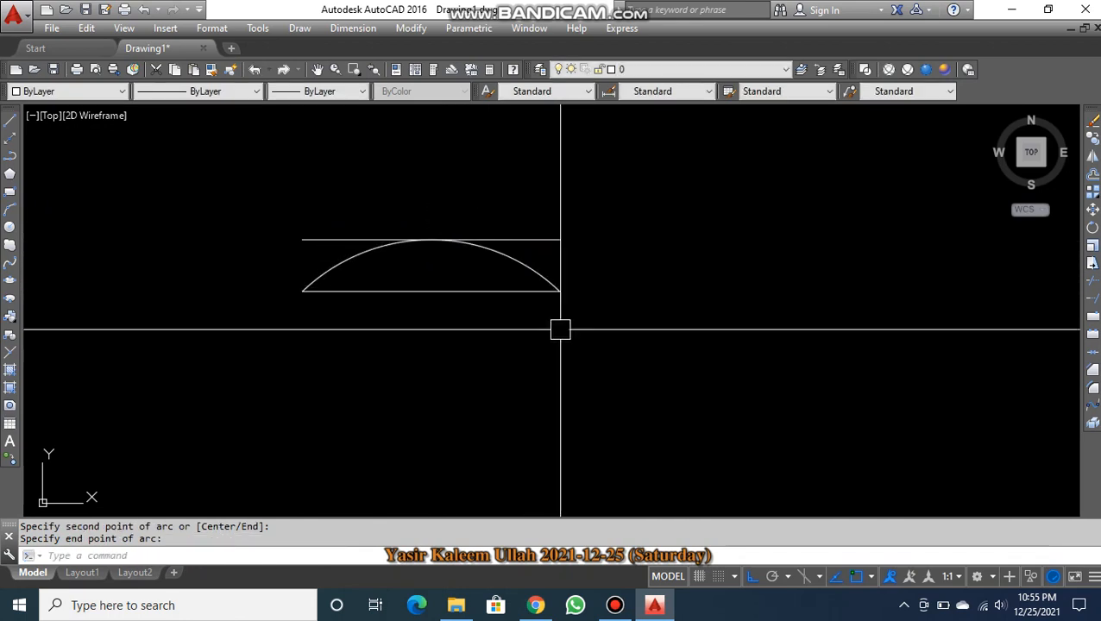
key(Escape)
- Erase the two horizontal construction lines, keeping the arc
click(530, 246)
click(492, 291)
text(e)
key(Return)
key(Escape)
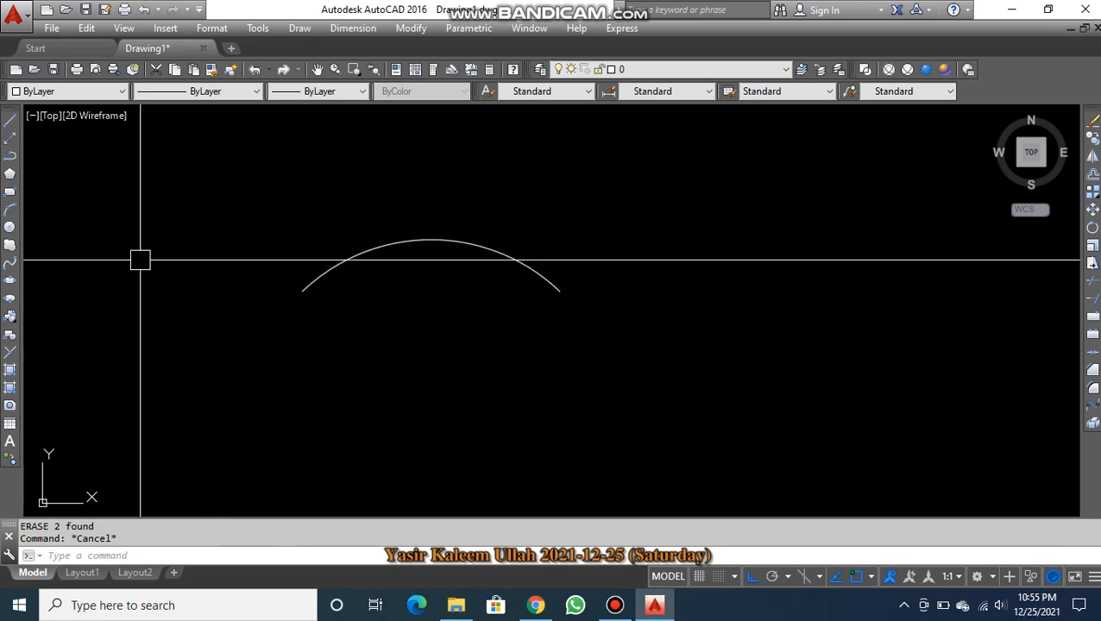
- Delete the remaining arc between the former line positions
click(451, 208)
click(408, 278)
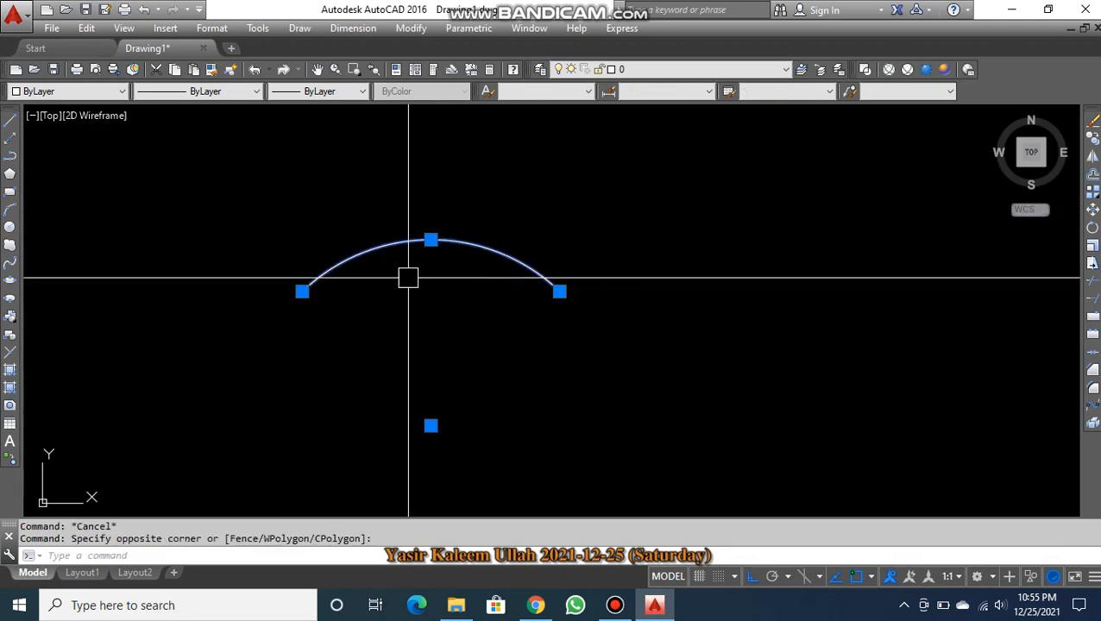
key(Delete)
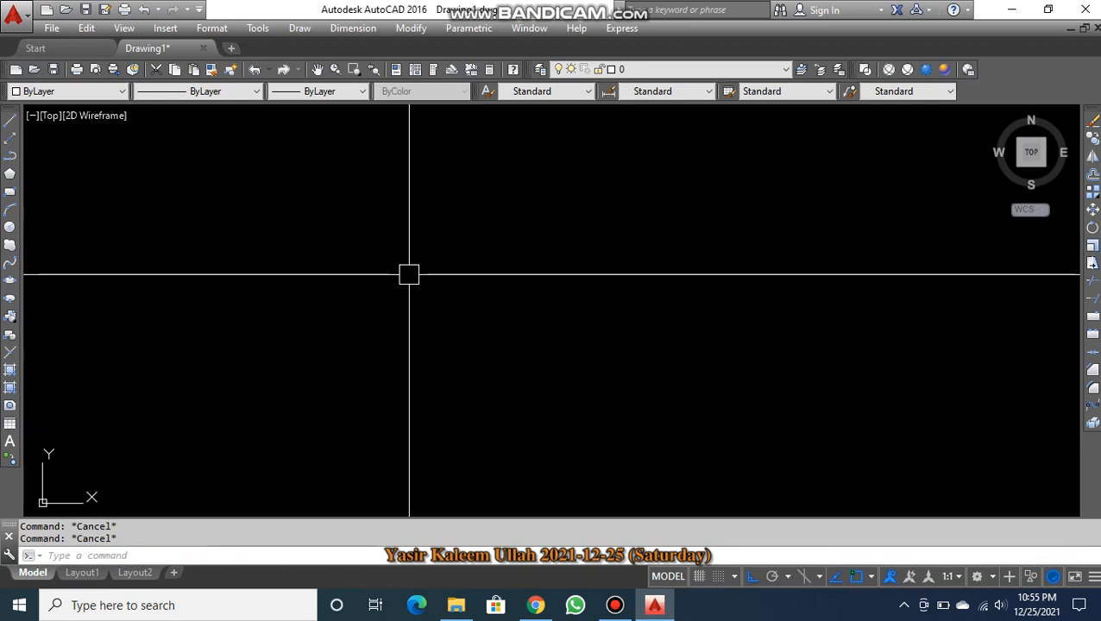
- Draw a wide, upward-bulging three-point arc freehand with Ortho mode off
text(a)
key(Return)
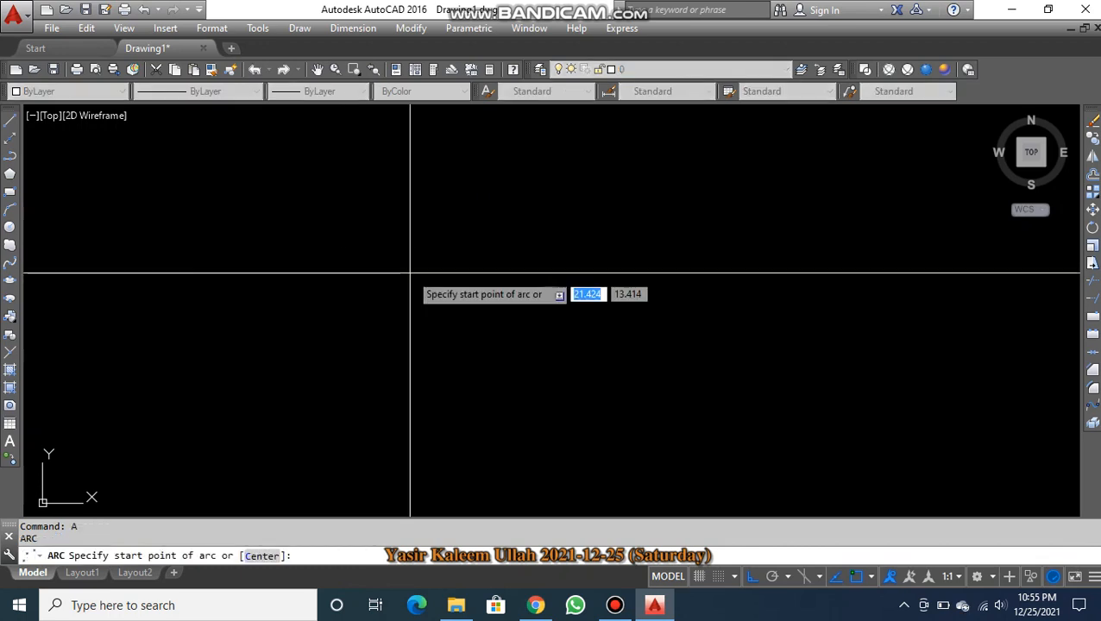
click(386, 313)
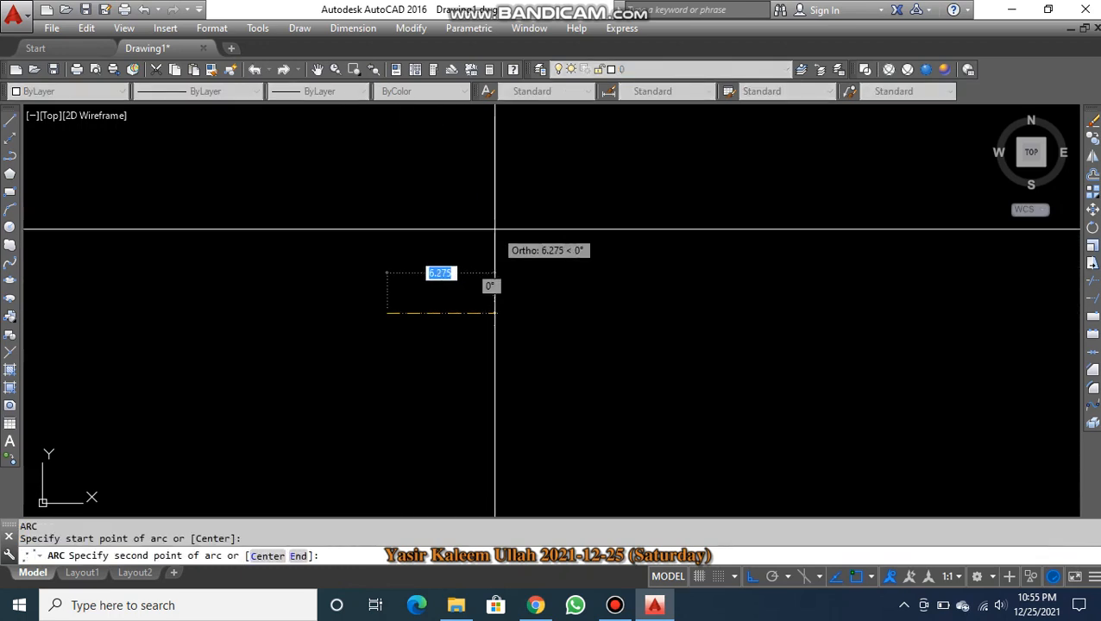
key(F8)
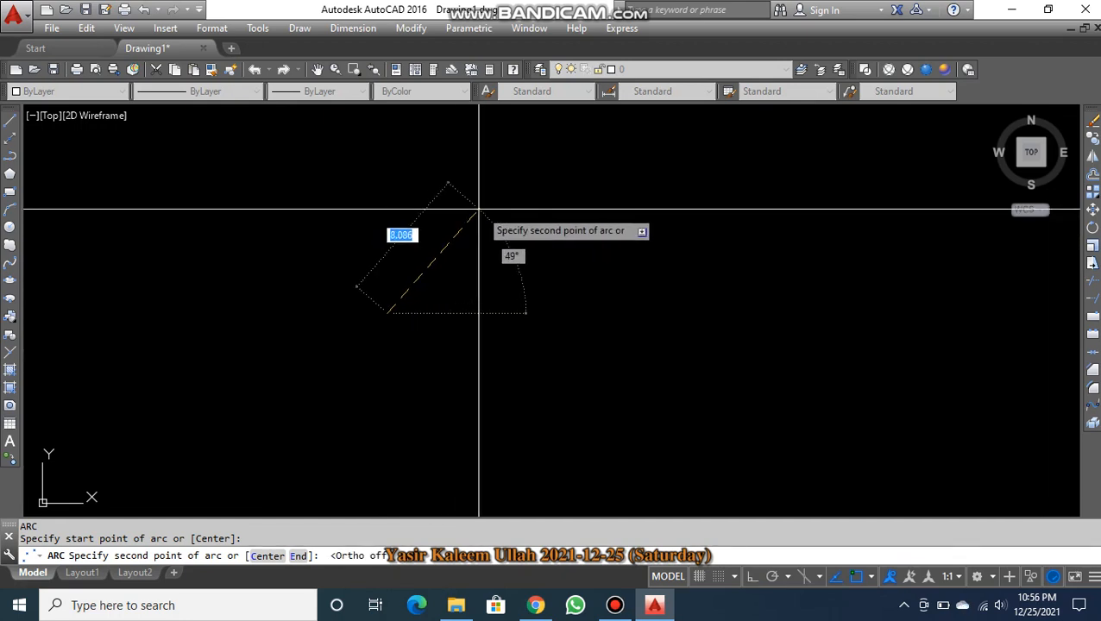
click(479, 223)
click(812, 267)
key(Escape)
- Erase the freehand upward-bulging arc
click(660, 191)
text(e)
key(Return)
key(Escape)
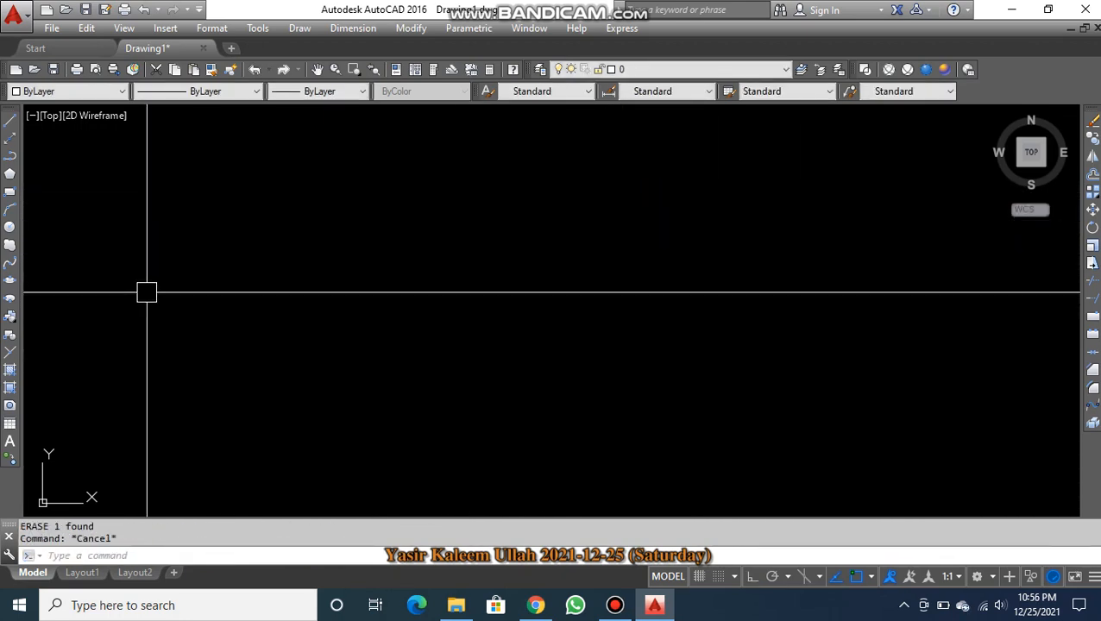
- Examine the available arc construction methods, including 3 Points and the start, center and end variants
click(211, 31)
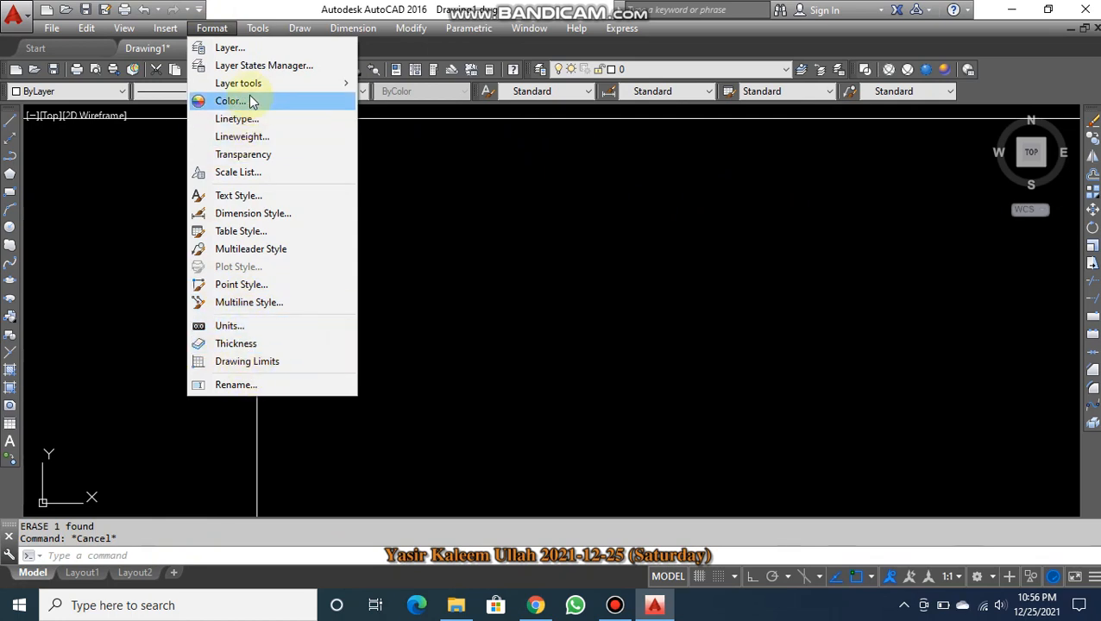
click(186, 42)
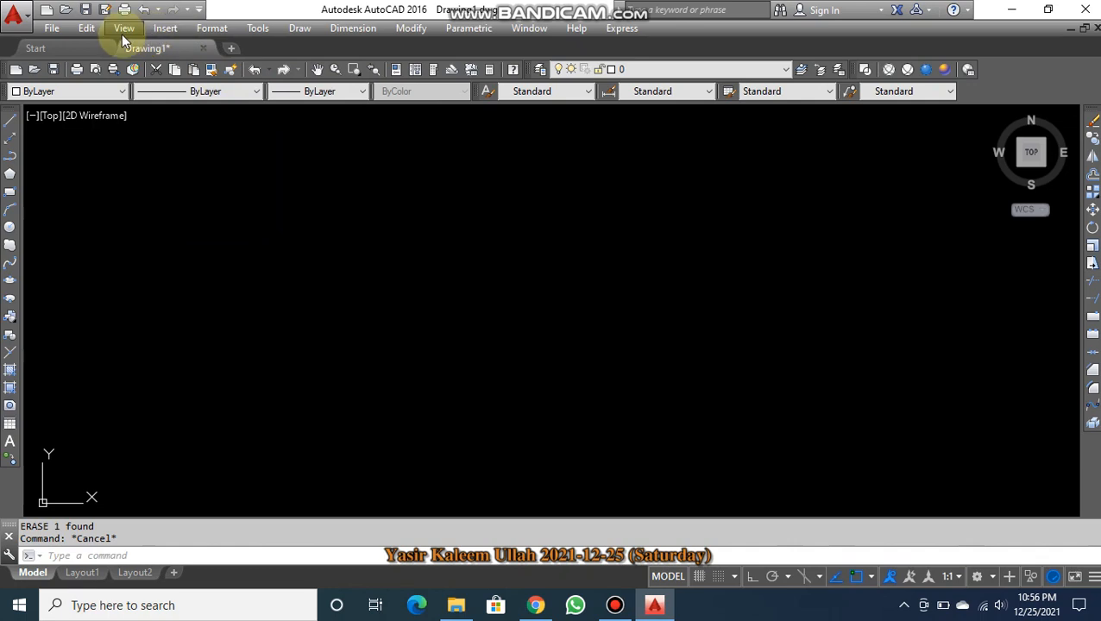
click(295, 26)
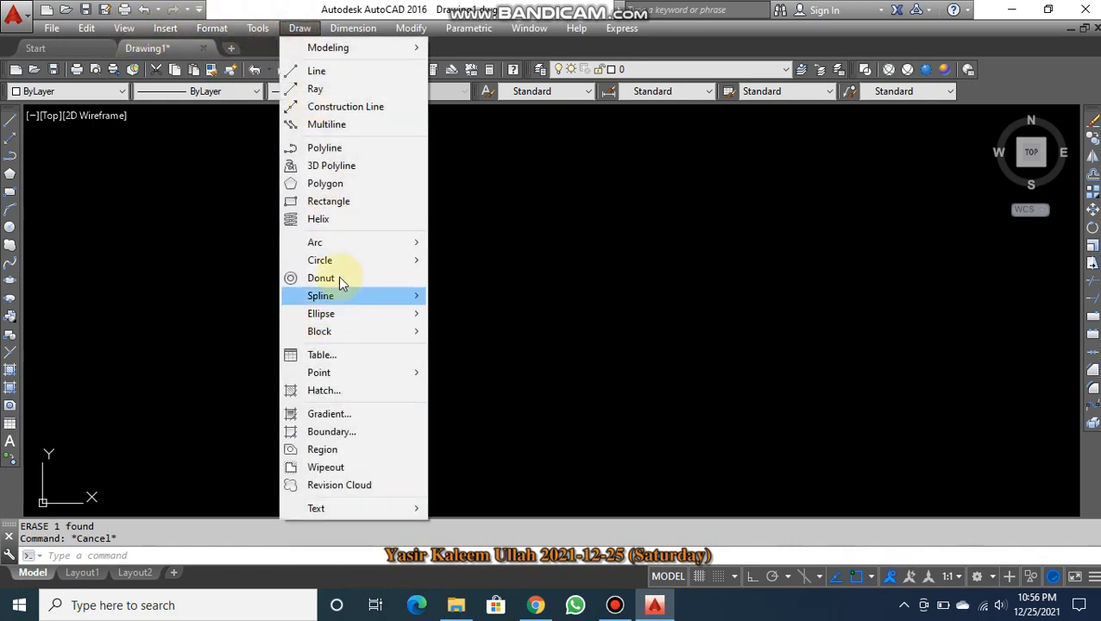
mouse_move(342, 241)
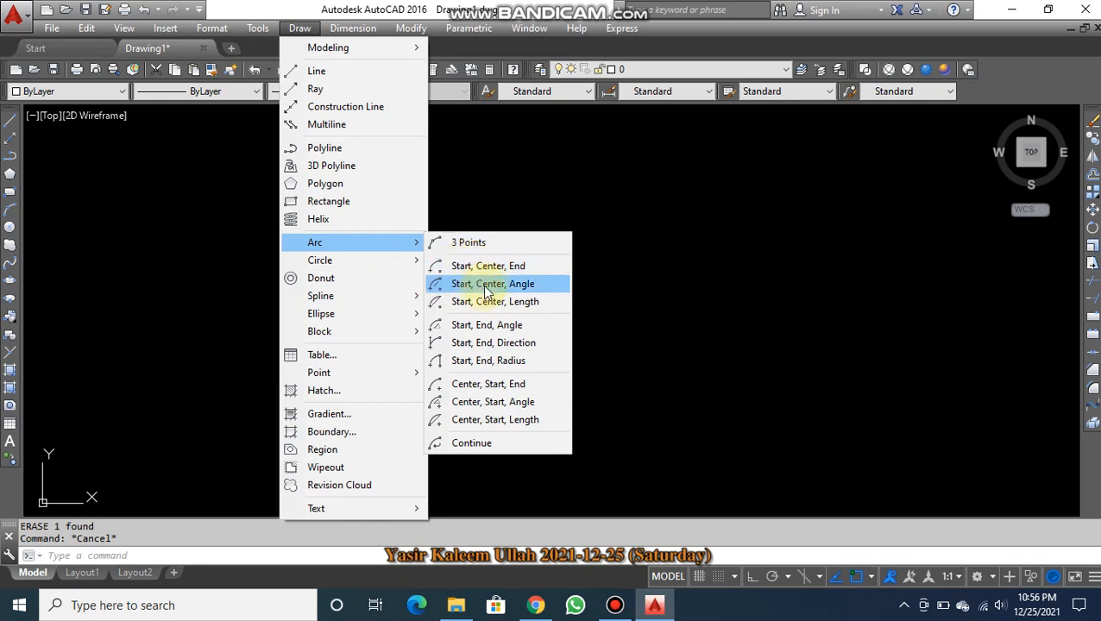
click(607, 240)
click(606, 233)
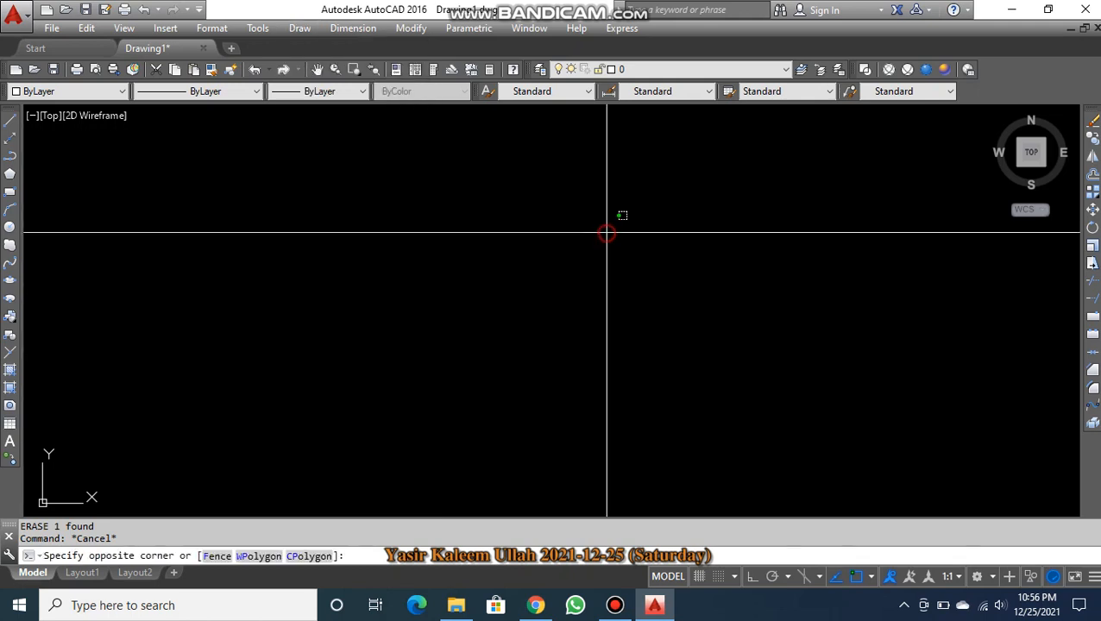
click(755, 296)
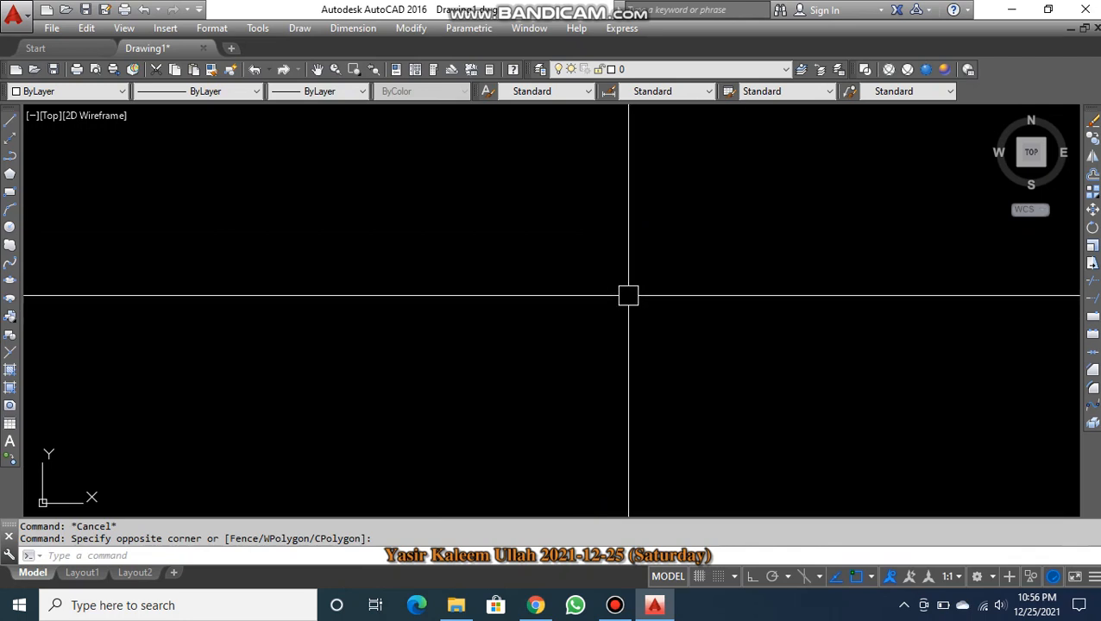
- Draw a center-radius circle freehand with a radius of about 3.8 mm
click(11, 229)
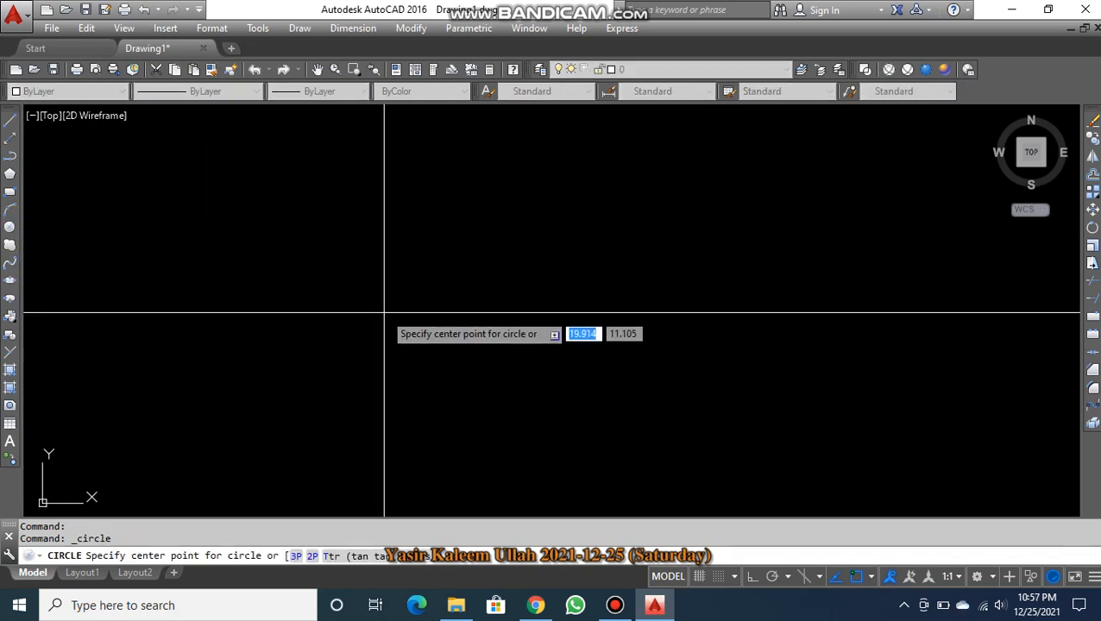
click(245, 272)
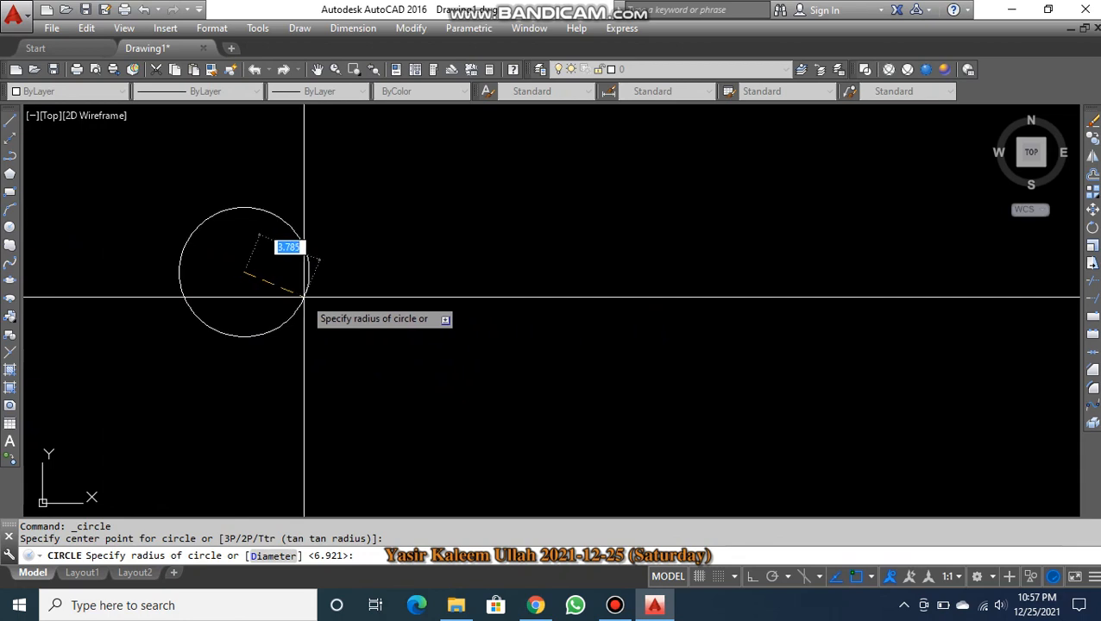
click(304, 297)
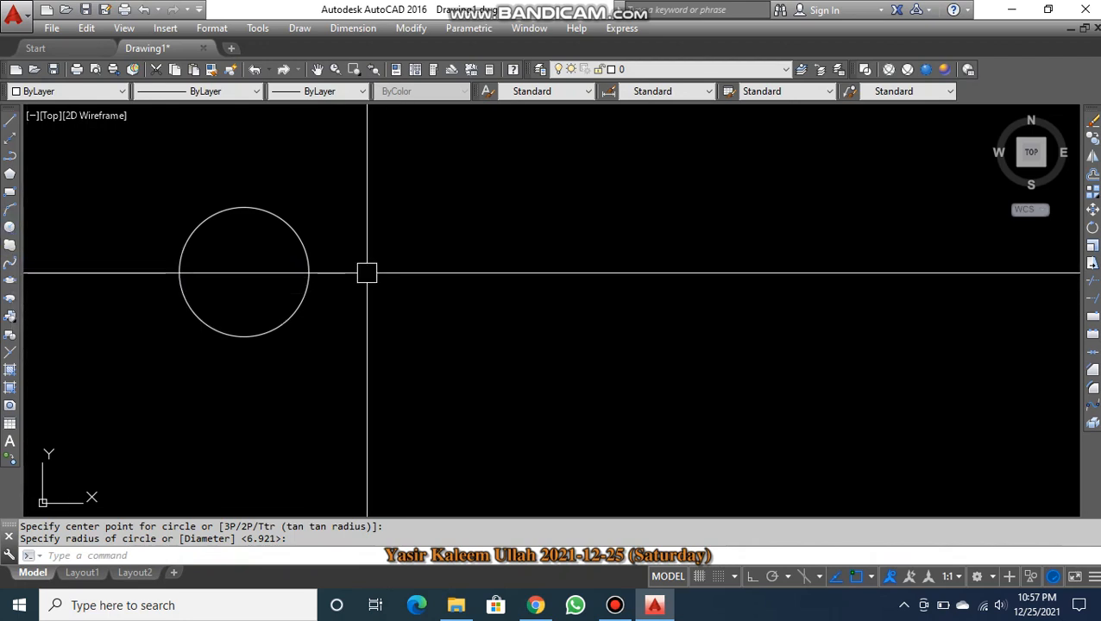
- Erase the freehand circle
click(304, 291)
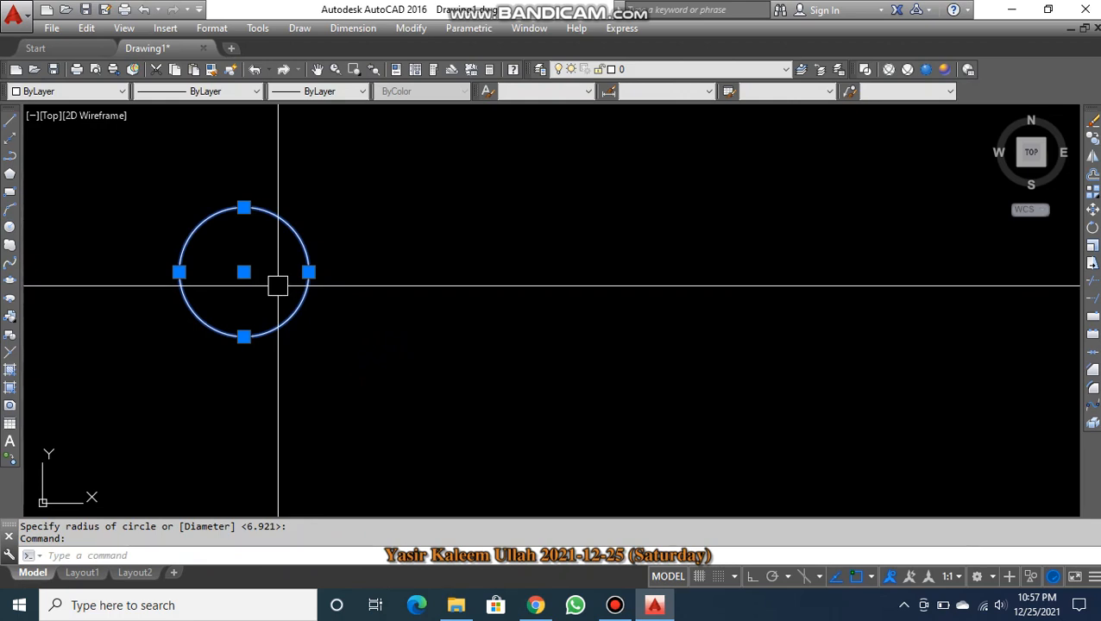
text(e)
key(Return)
key(Return)
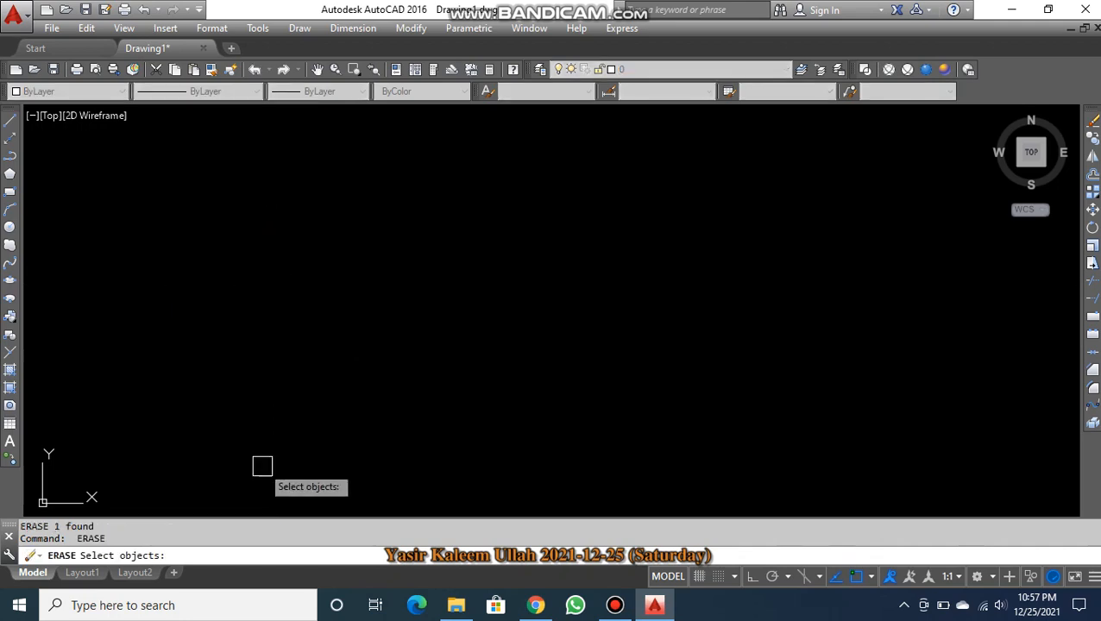
key(Escape)
key(alt+d)
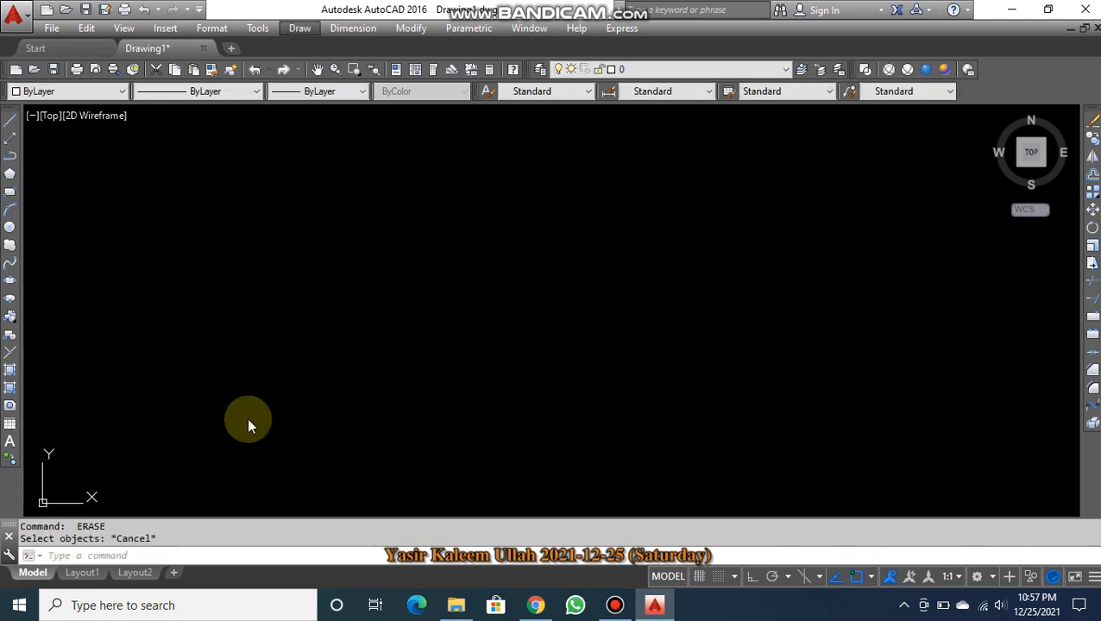
click(10, 227)
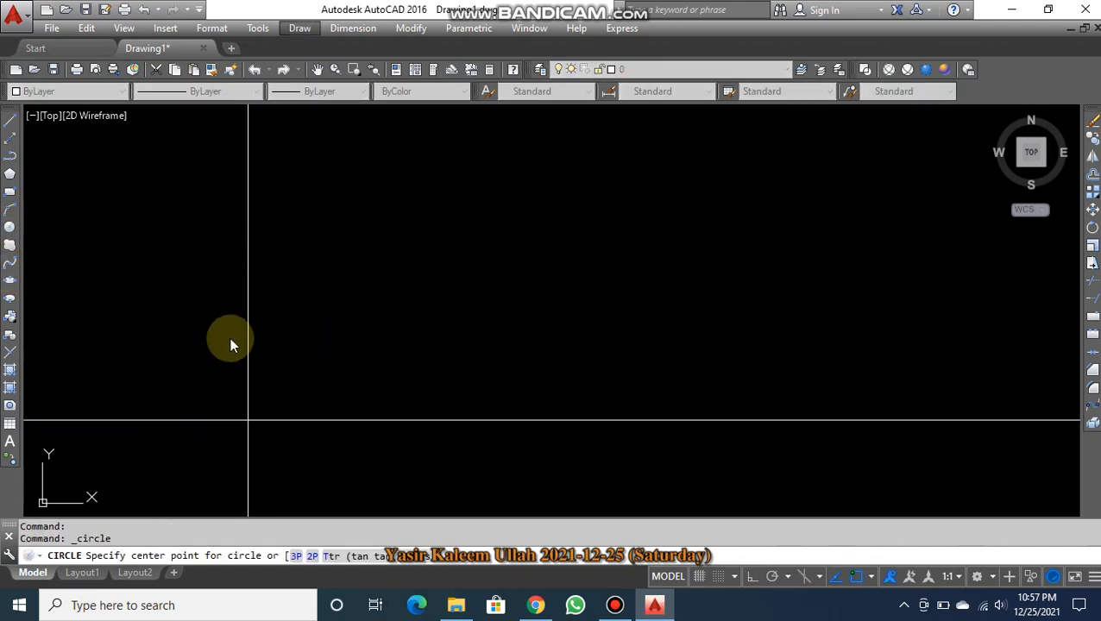
click(443, 322)
key(Escape)
key(Escape)
key(Escape)
- Draw a center-radius circle with a radius of 10 mm in the empty drawing
text(c)
key(Return)
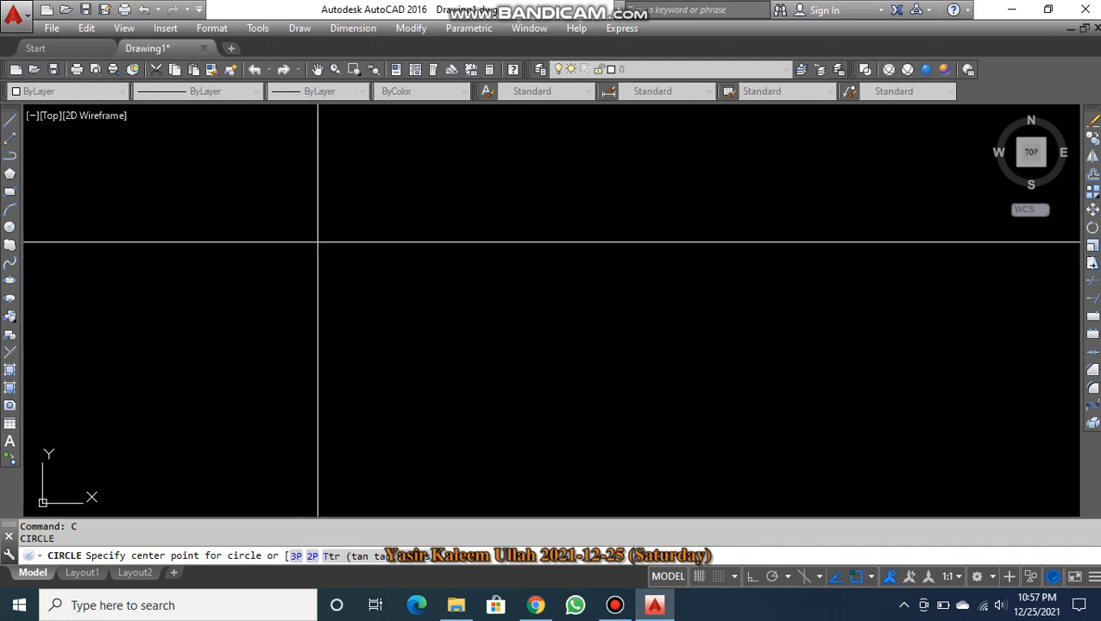
click(318, 242)
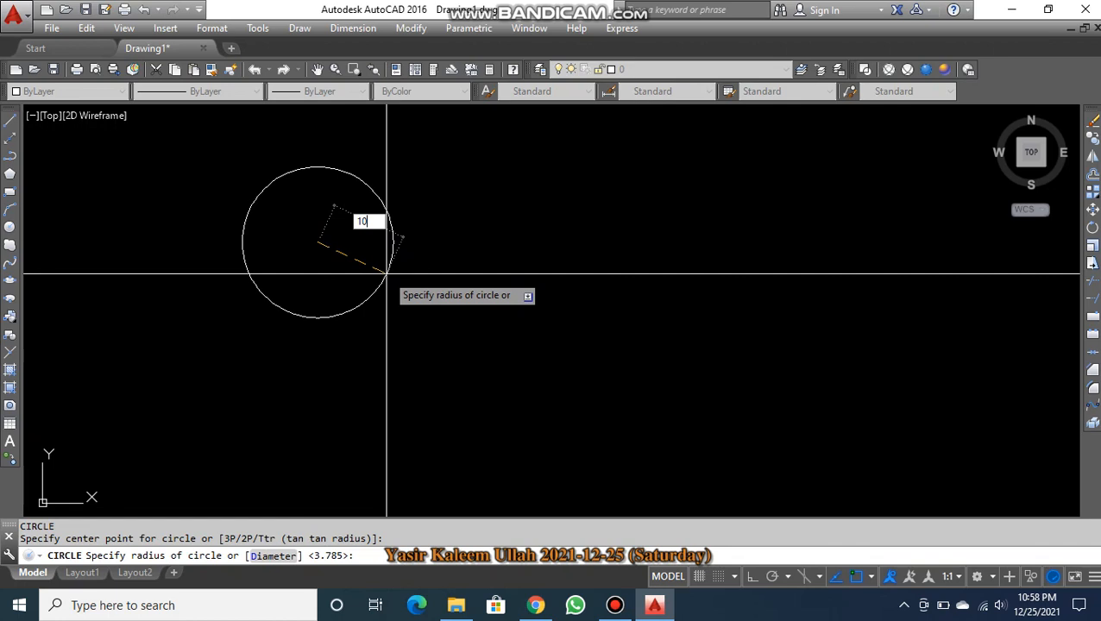
key(Return)
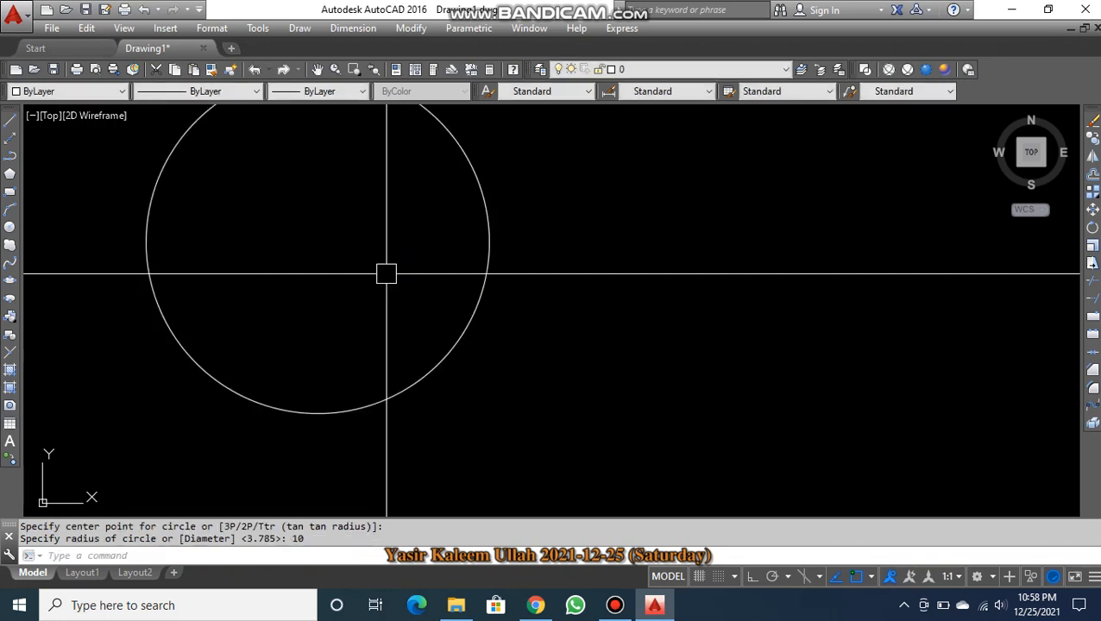
- Erase the circle of radius 10 mm
middle_drag(385, 273, 435, 333)
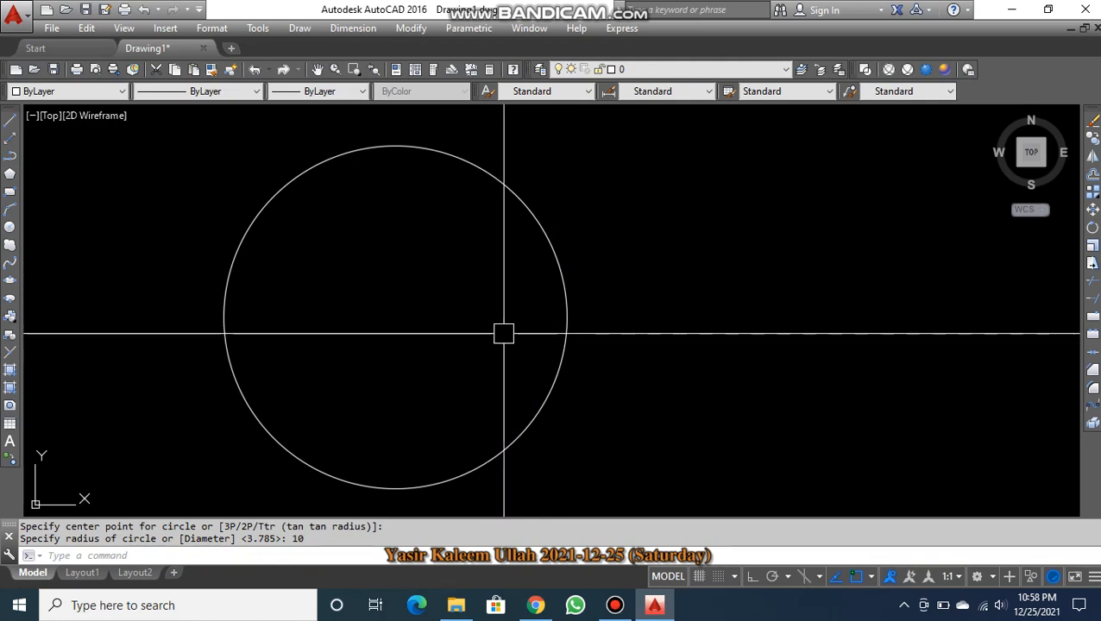
click(570, 280)
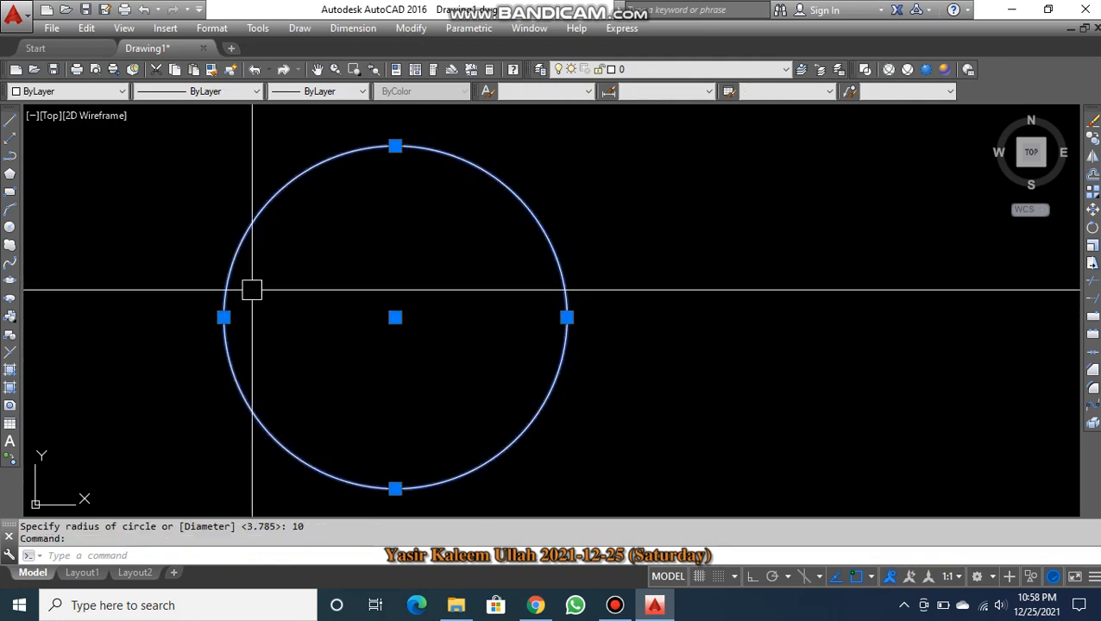
text(e)
key(Return)
key(Escape)
key(Escape)
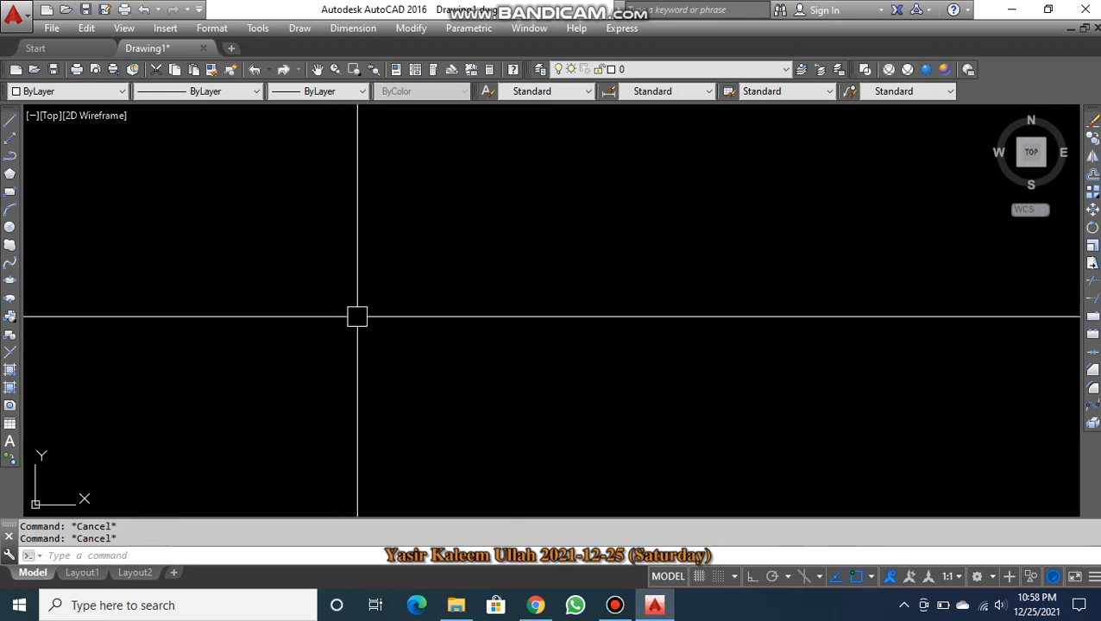
- Draw a 10 by 10 mm square with the Rectangle command
middle_drag(464, 352, 455, 353)
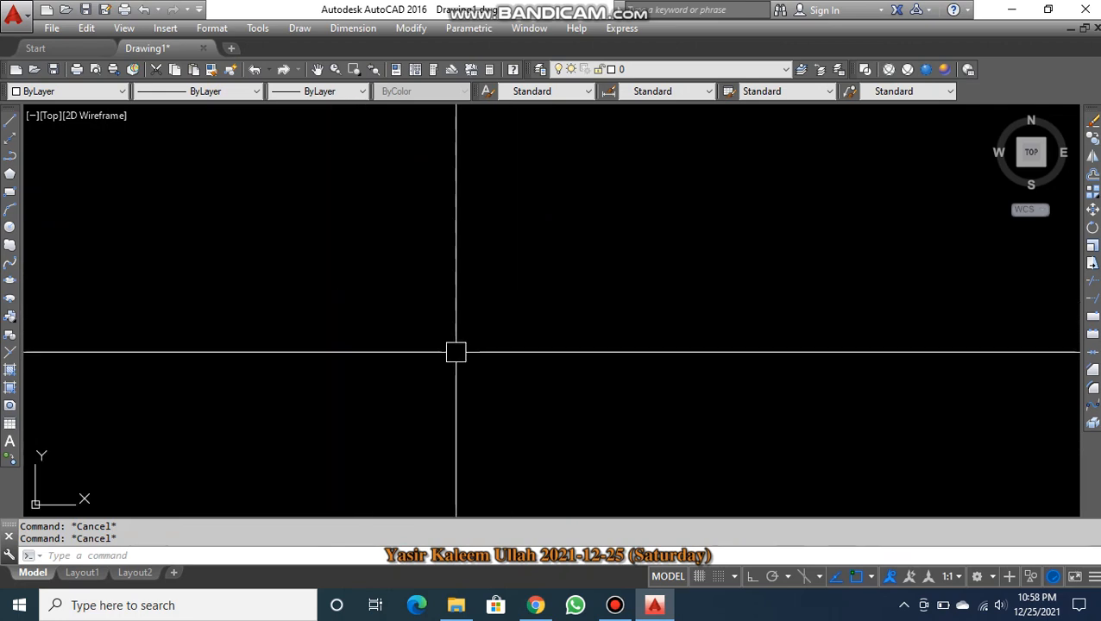
text(rec)
key(Return)
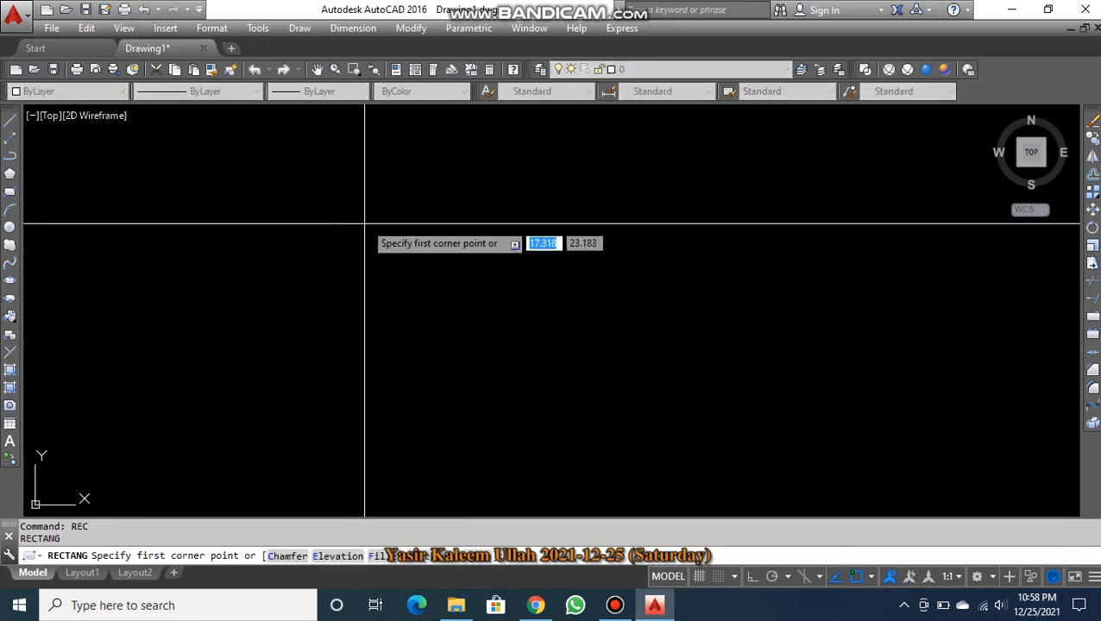
click(364, 197)
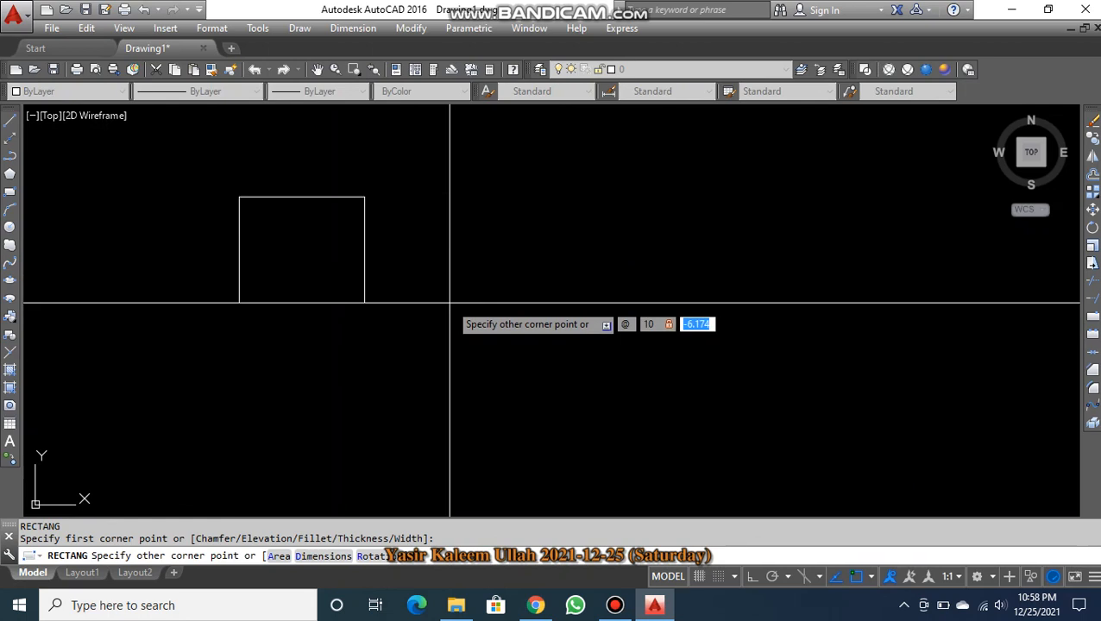
text(10)
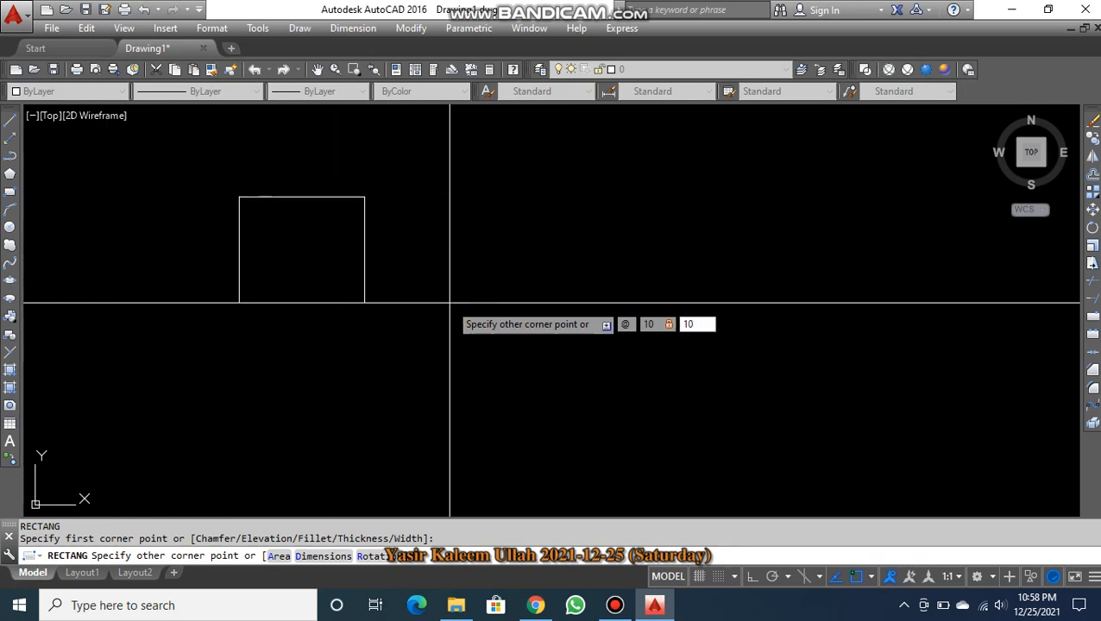
key(Return)
key(Escape)
middle_drag(482, 260, 367, 472)
scroll(477, 393, down, 2)
scroll(340, 396, up, 2)
middle_drag(345, 401, 322, 323)
key(Escape)
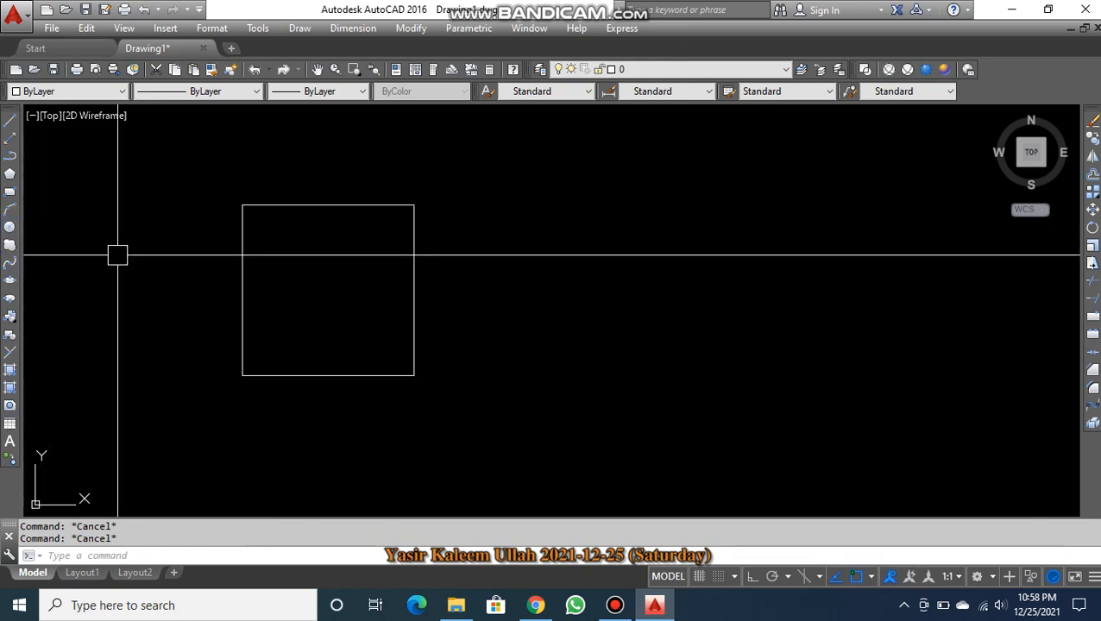
- Draw a two-point (2P) circle inside the square, from the midpoint of its upper edge to the midpoint of its lower edge
key(Return)
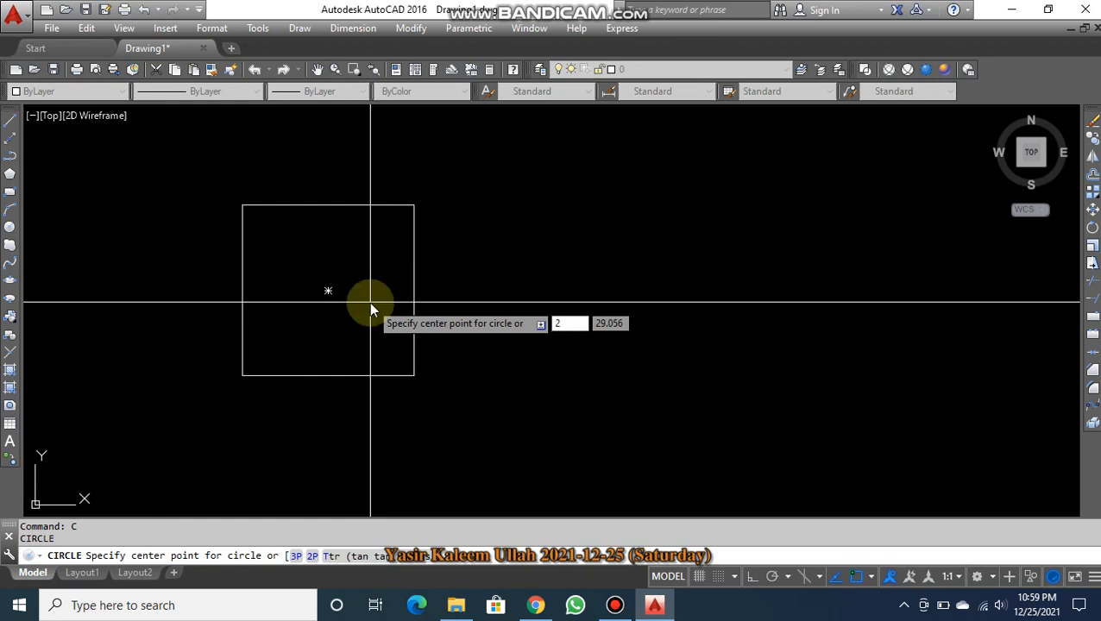
key(Return)
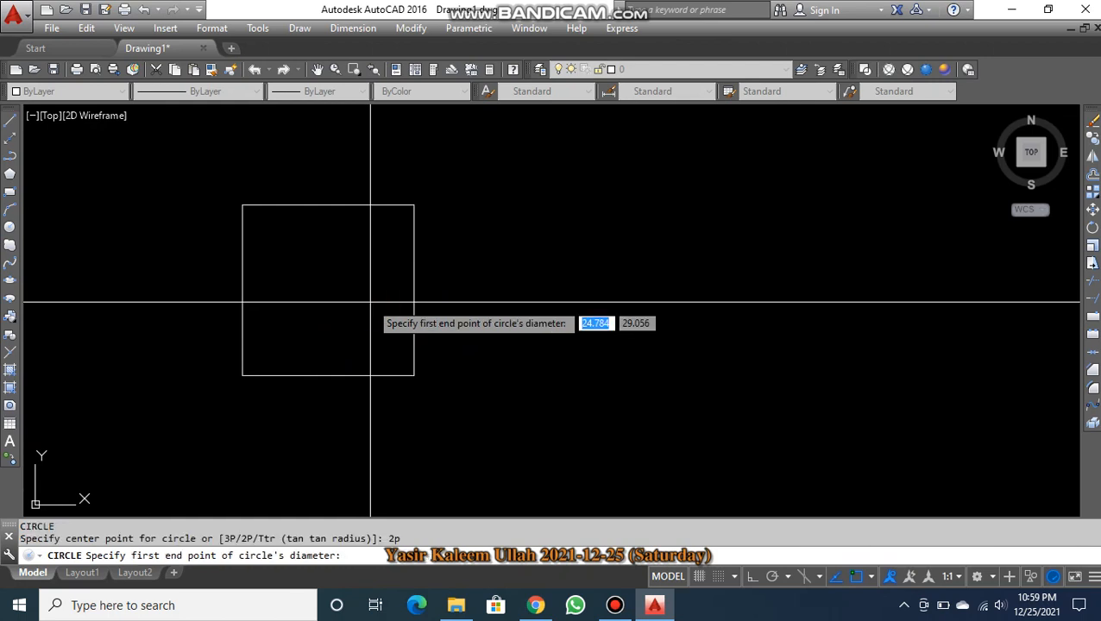
click(328, 206)
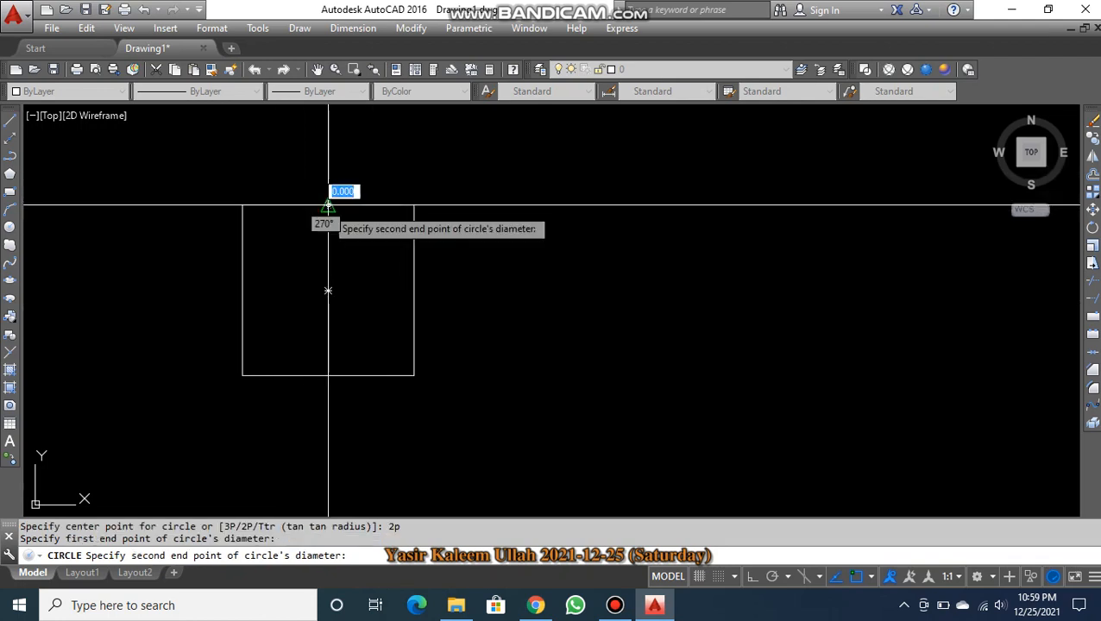
click(328, 376)
key(Escape)
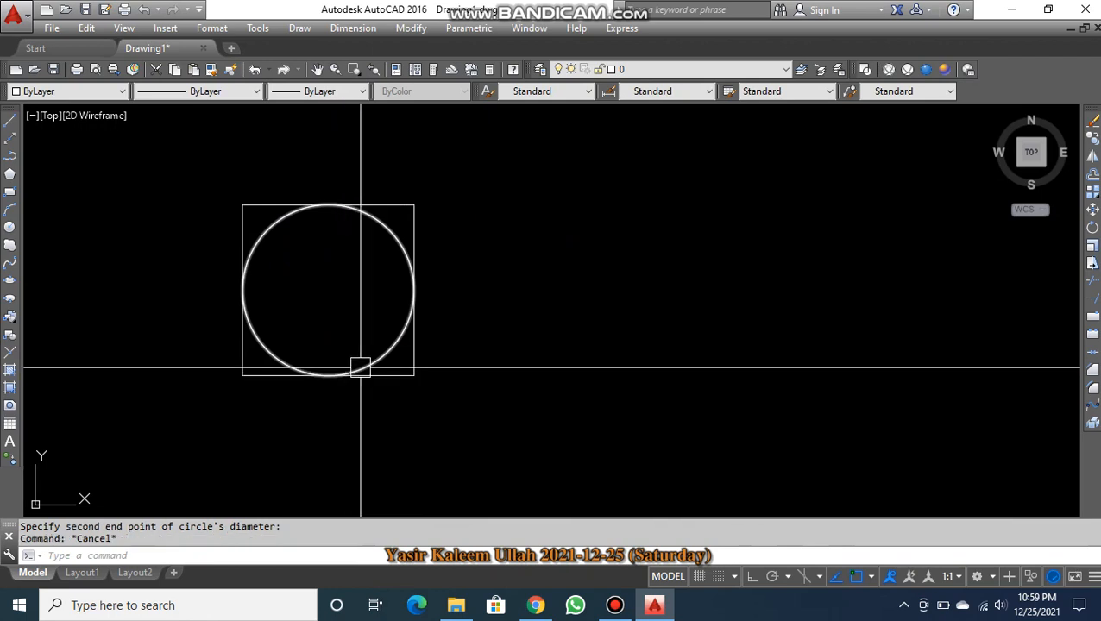
- Turn Ortho on and draw a 10 mm horizontal polyline to the right of the square
middle_drag(484, 351, 406, 386)
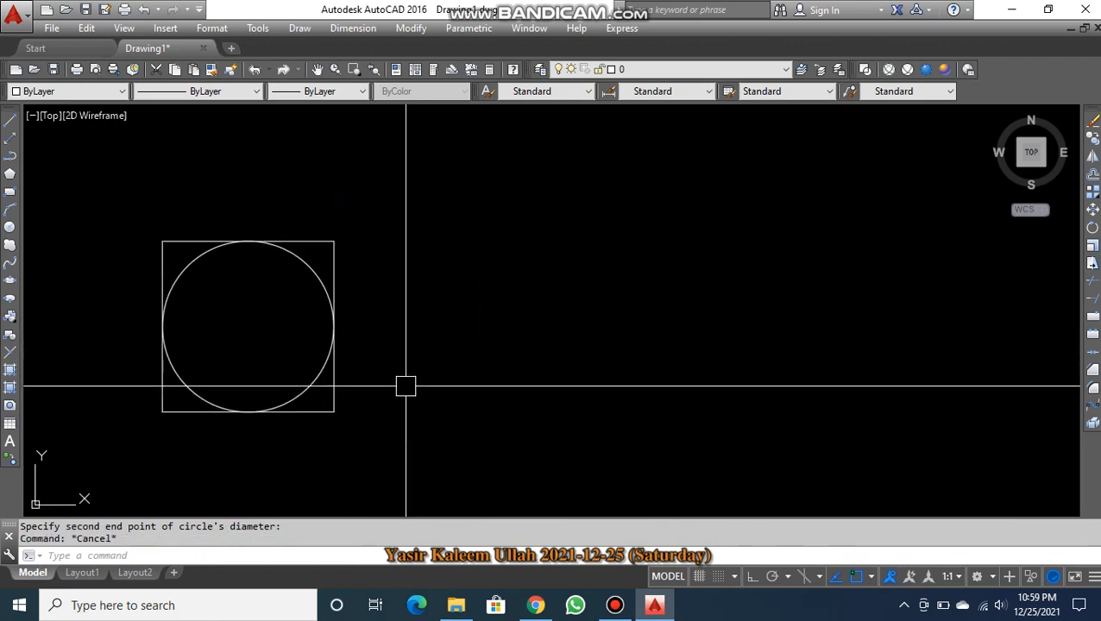
middle_drag(511, 384, 459, 394)
key(Return)
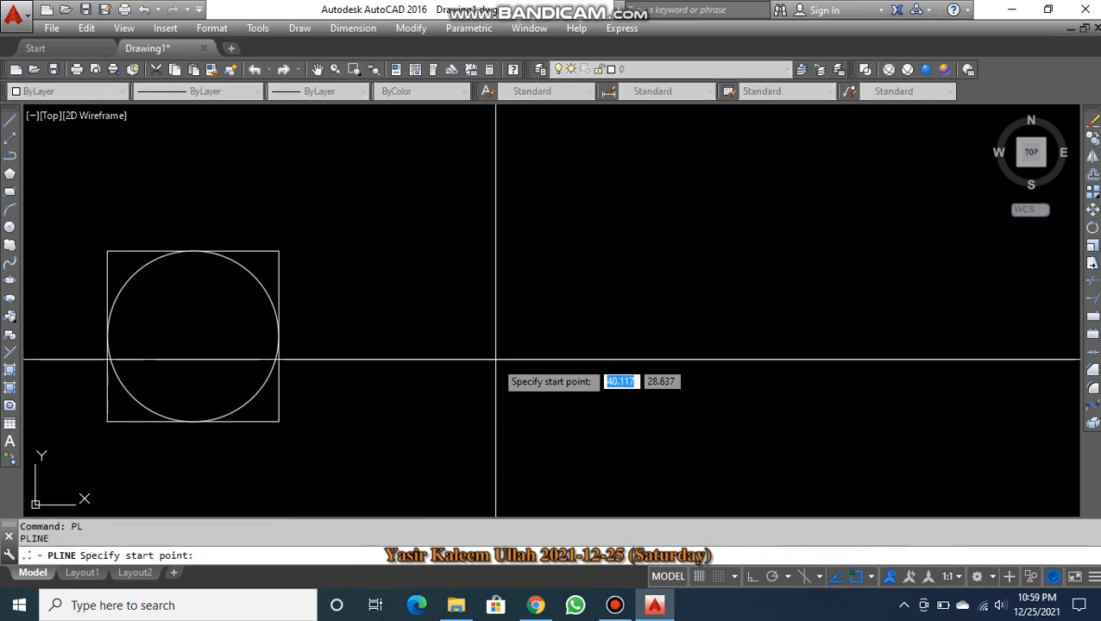
click(491, 365)
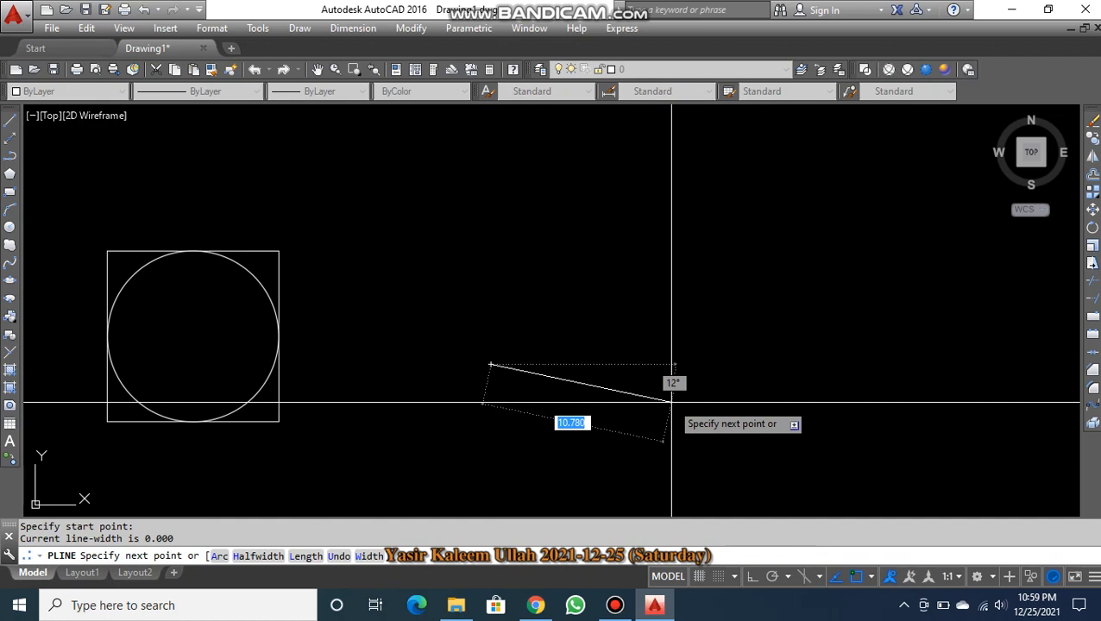
key(F8)
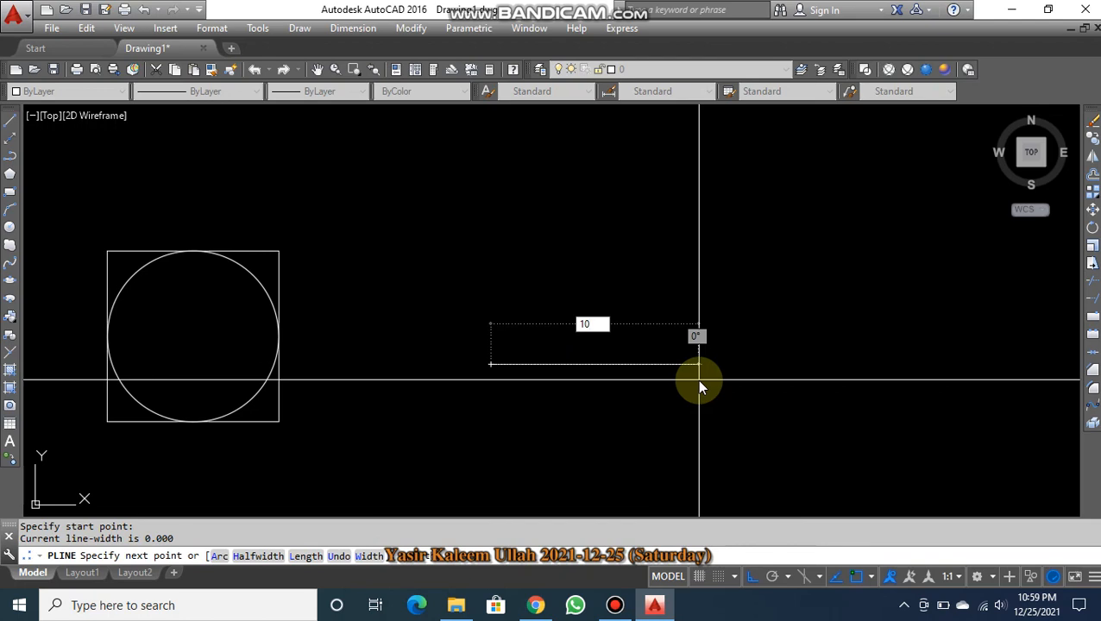
key(Return)
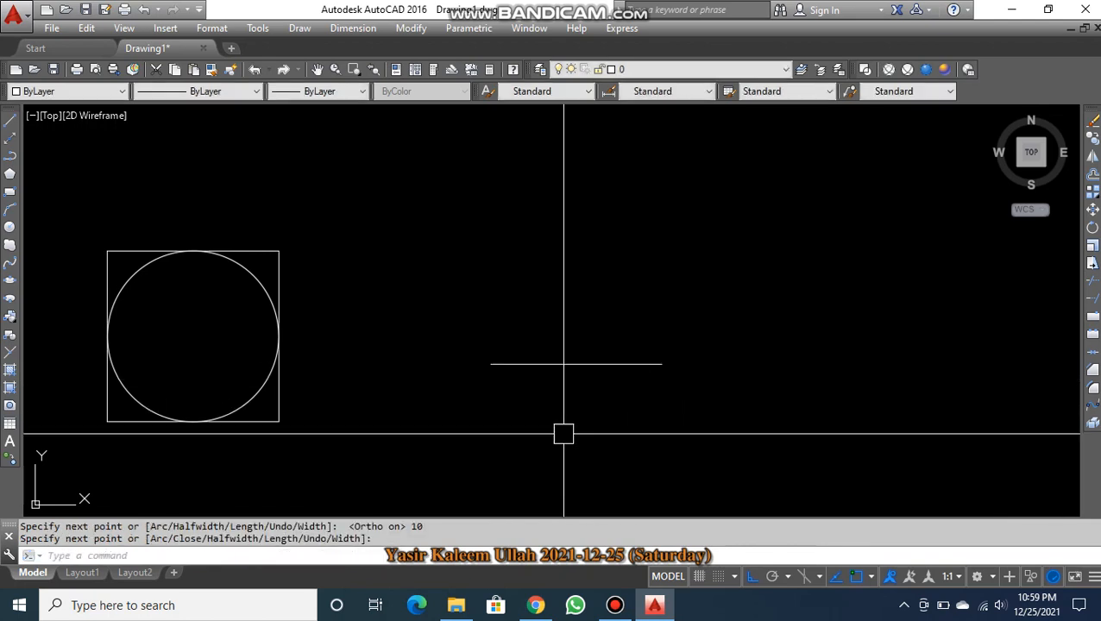
key(Escape)
middle_drag(641, 355, 623, 366)
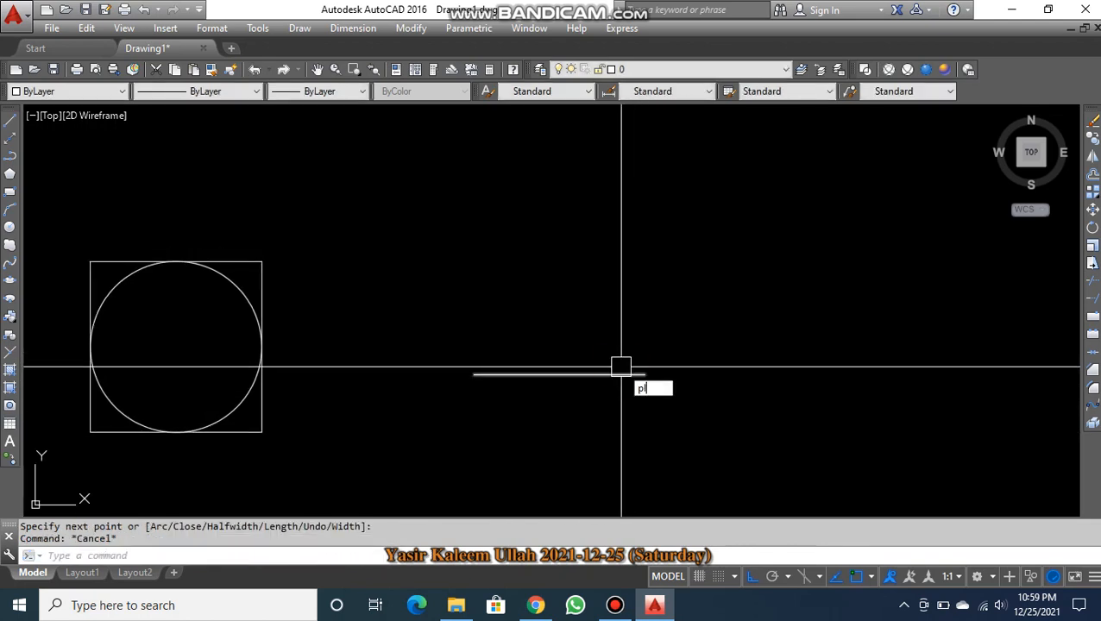
key(Return)
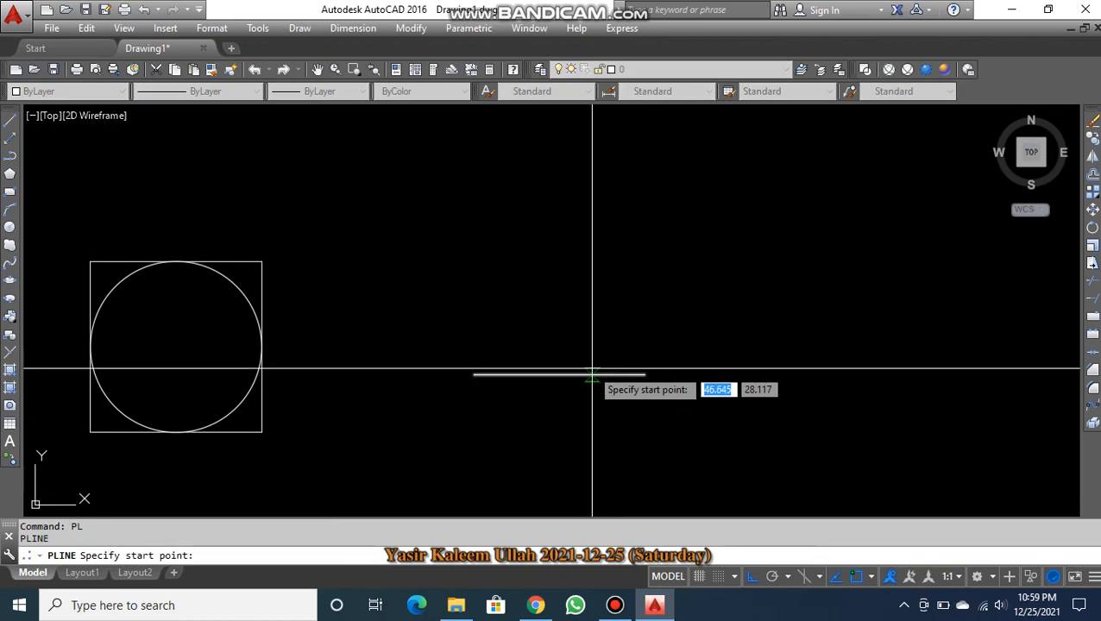
click(474, 375)
key(Escape)
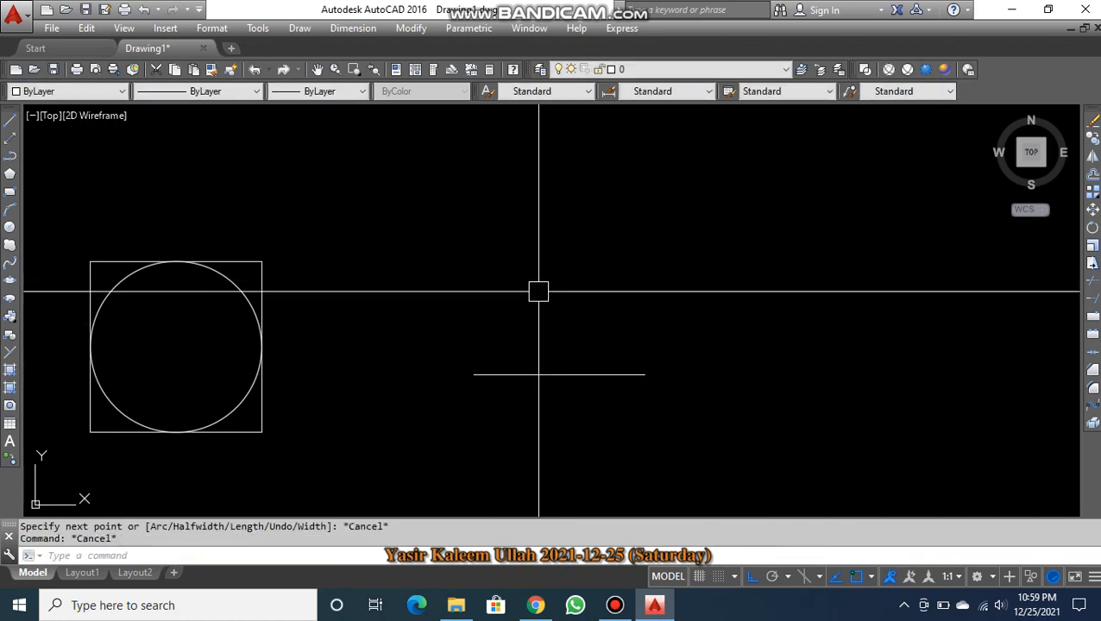
key(Escape)
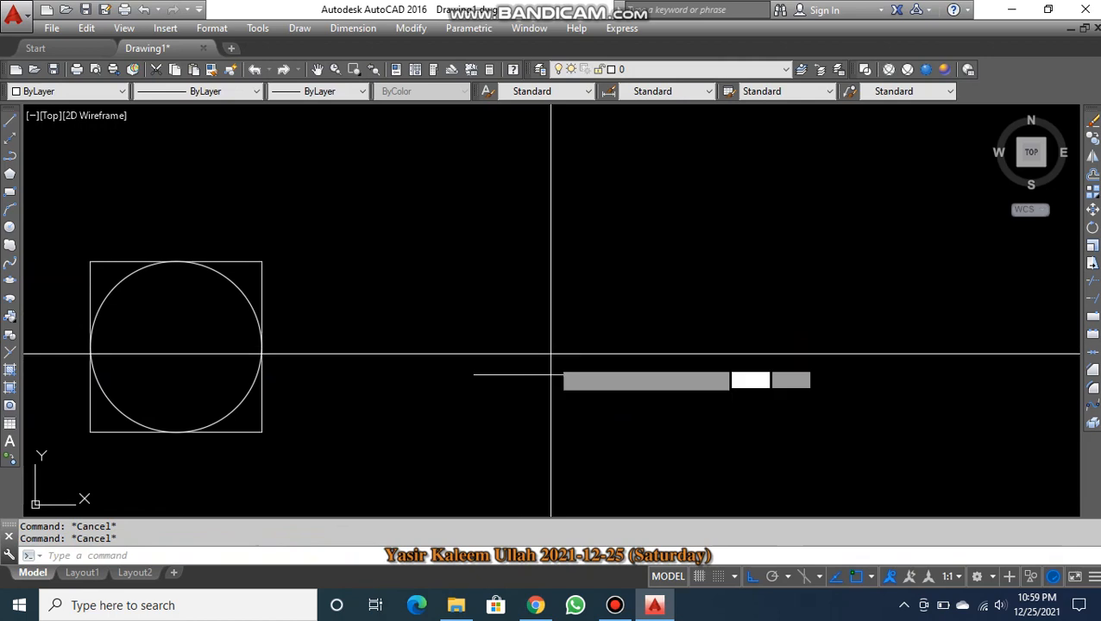
- Draw a circle with a radius of 10 mm centered on the midpoint of the horizontal polyline
text(c)
key(Return)
click(559, 375)
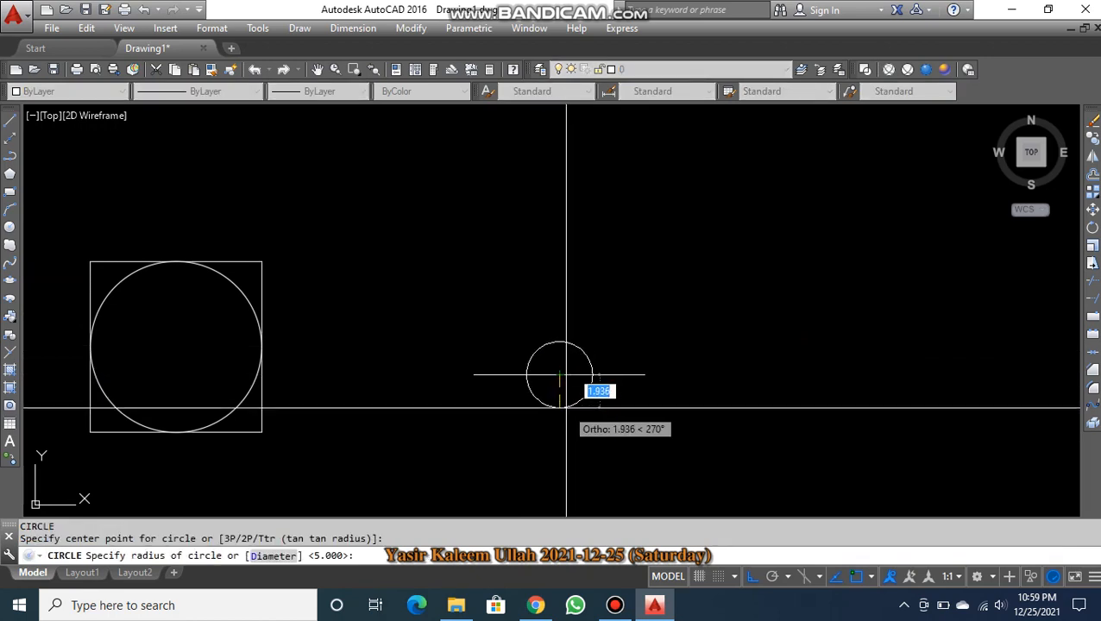
text(1)
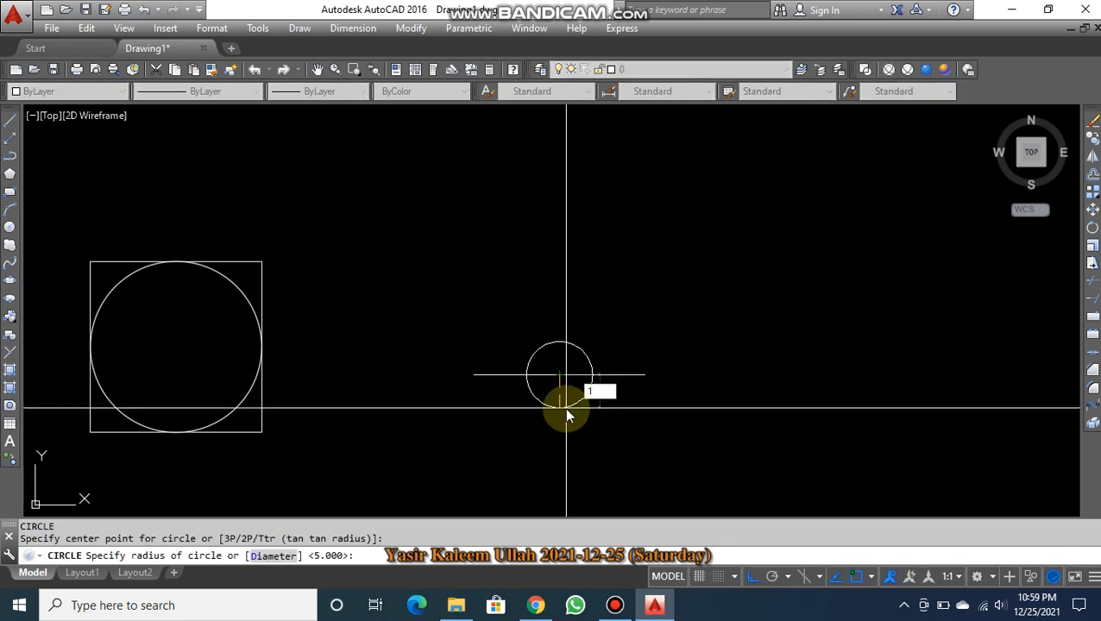
text(0)
key(Return)
key(Escape)
- Draw a polyline from the horizontal line's left end to the circle's top quadrant and down to the line's right end
text(pl)
key(Return)
click(474, 375)
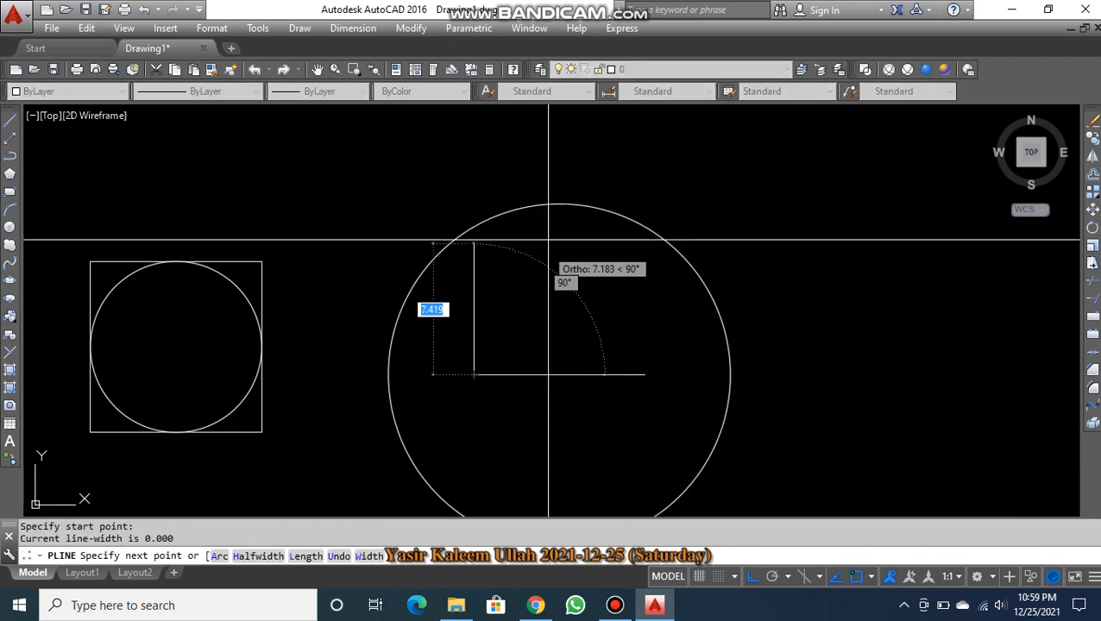
click(560, 204)
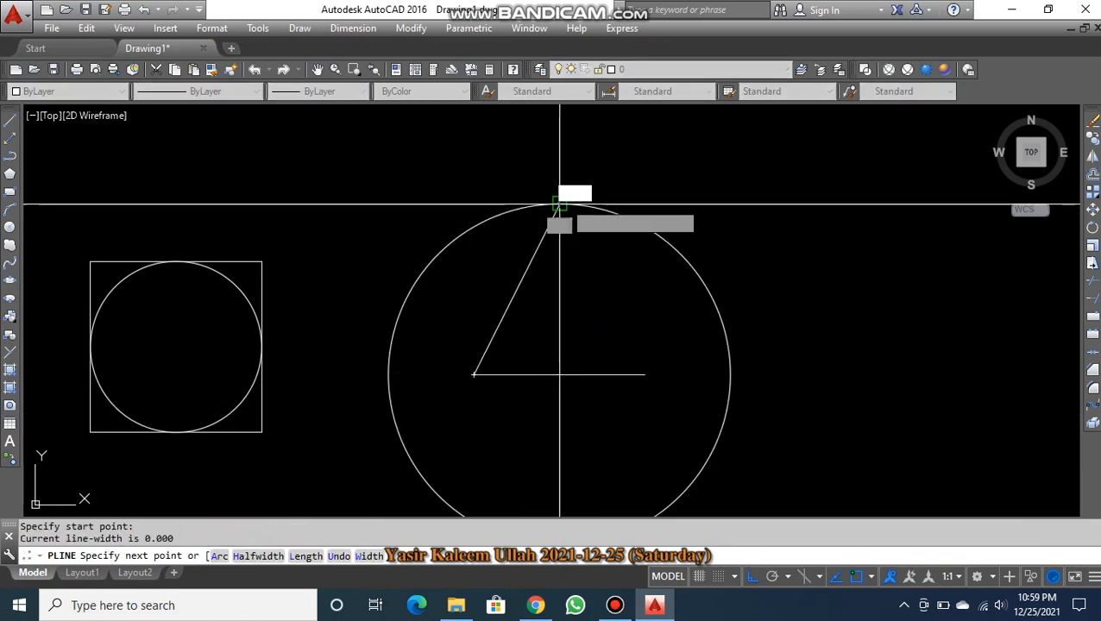
click(645, 375)
key(Escape)
click(679, 252)
key(Escape)
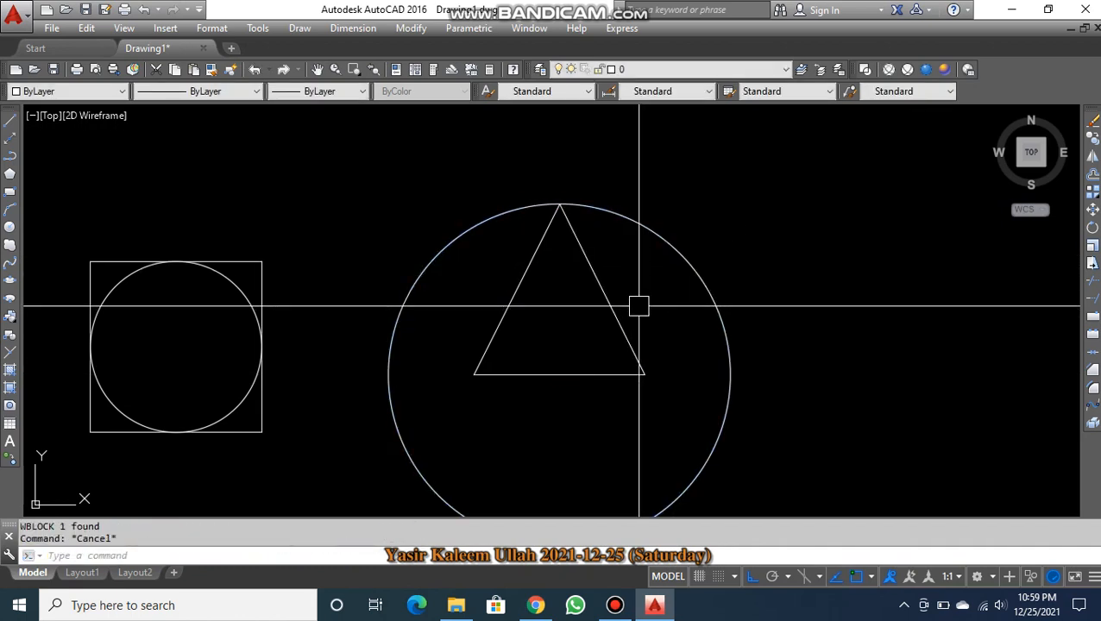
click(661, 239)
text(w)
key(Return)
key(Escape)
key(Escape)
click(668, 239)
key(Escape)
click(632, 189)
click(546, 243)
text(w)
key(Return)
key(Escape)
key(Escape)
- Delete the circle centered on the horizontal line together with the two-segment polyline that meets its top
click(589, 166)
click(549, 223)
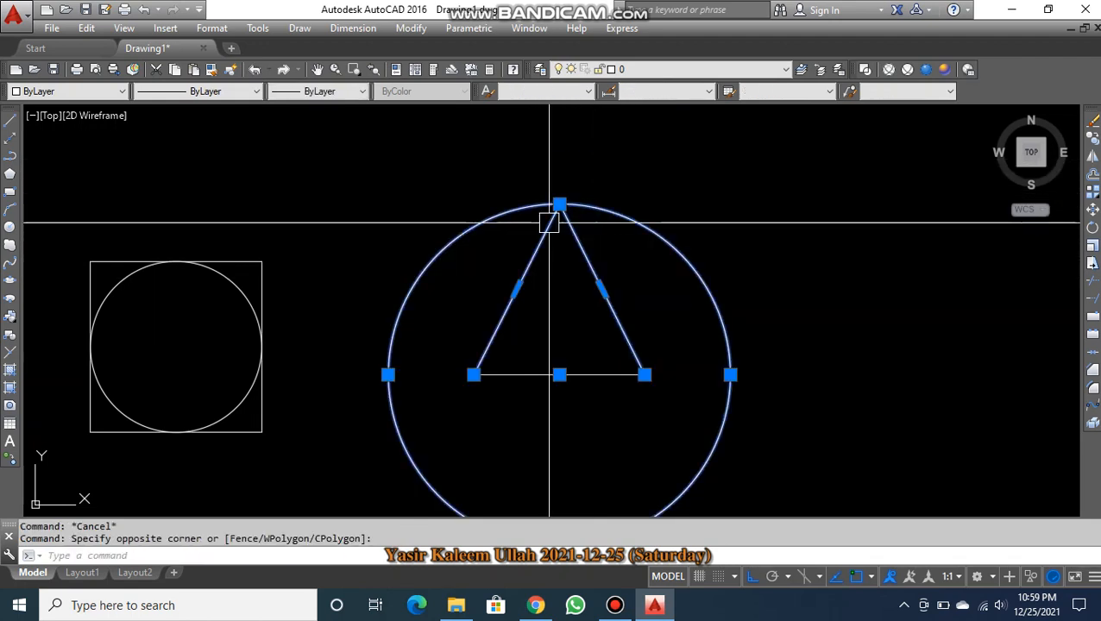
key(Delete)
key(Escape)
- Draw two circles with a radius of 10 mm, one centered on each end of the horizontal line
text(c)
key(Return)
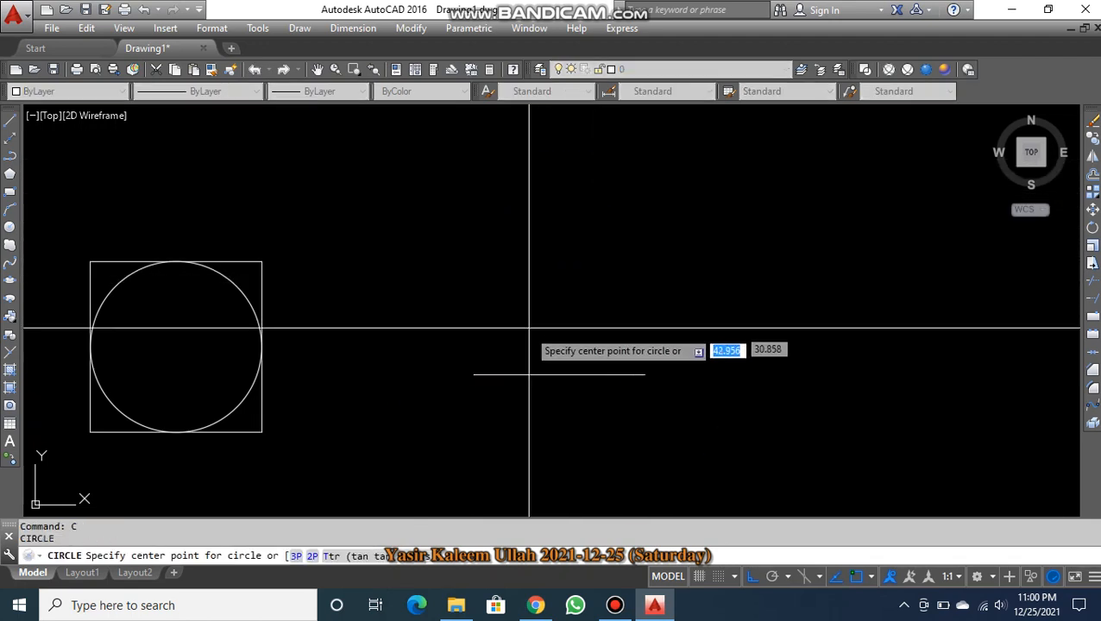
click(474, 374)
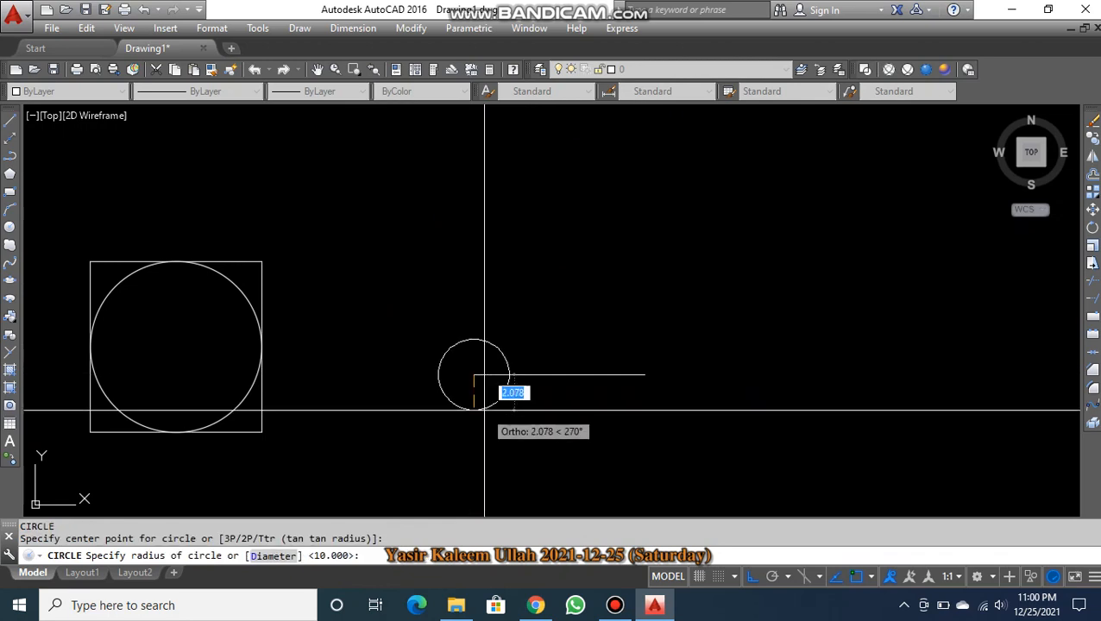
text(10)
key(Return)
key(Escape)
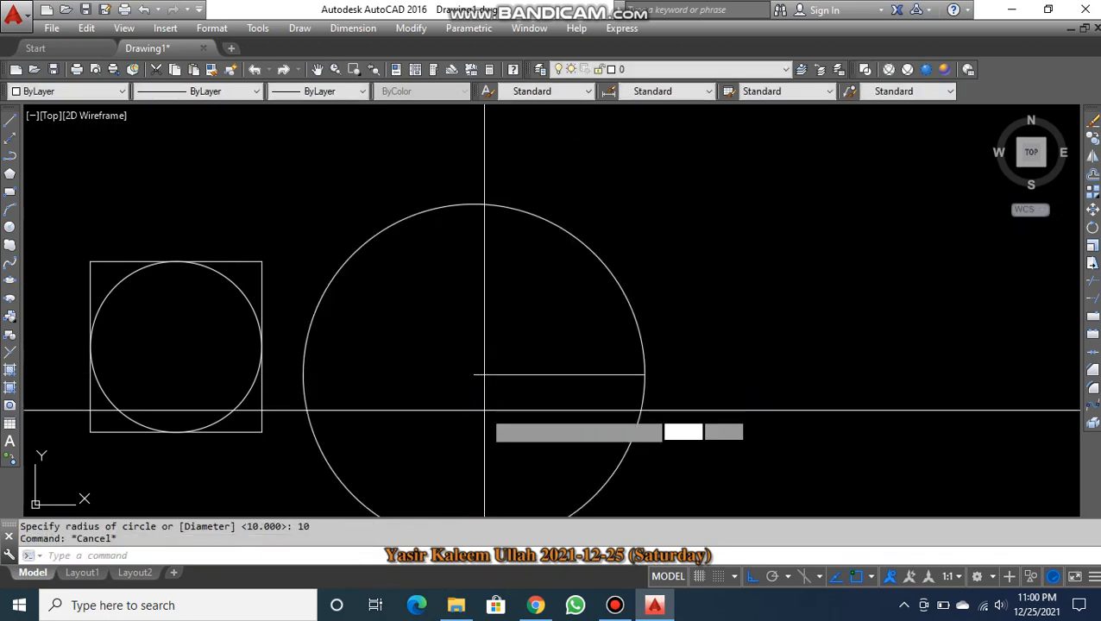
key(Return)
click(473, 374)
key(Return)
key(Escape)
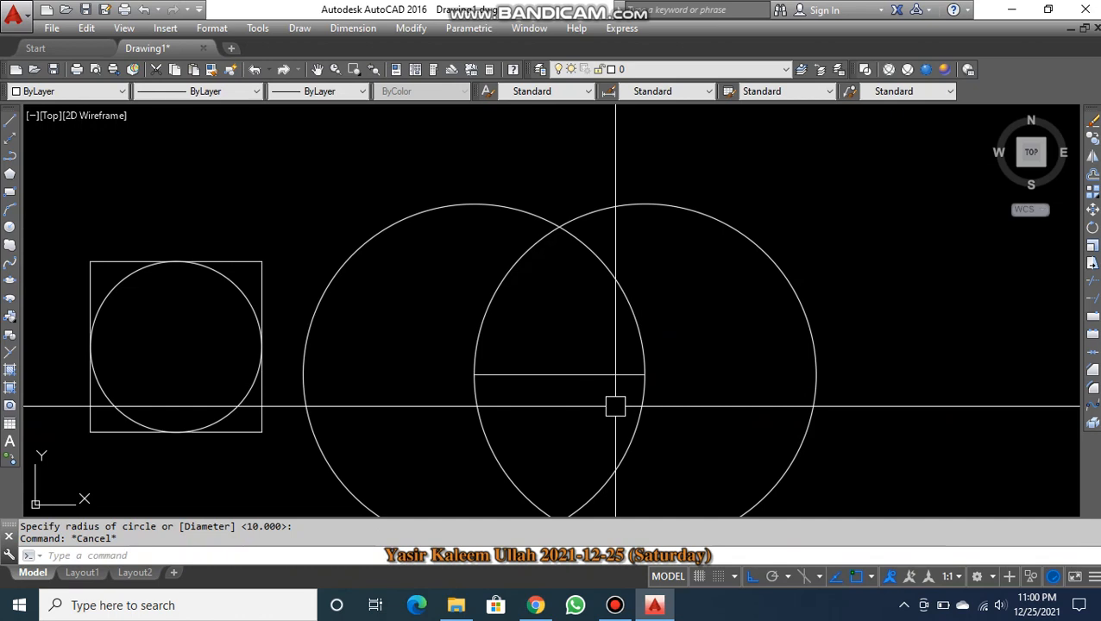
- Draw a polyline from the line's left end through the circles' upper intersection to its right end, forming an equilateral triangle
text(pl)
key(Return)
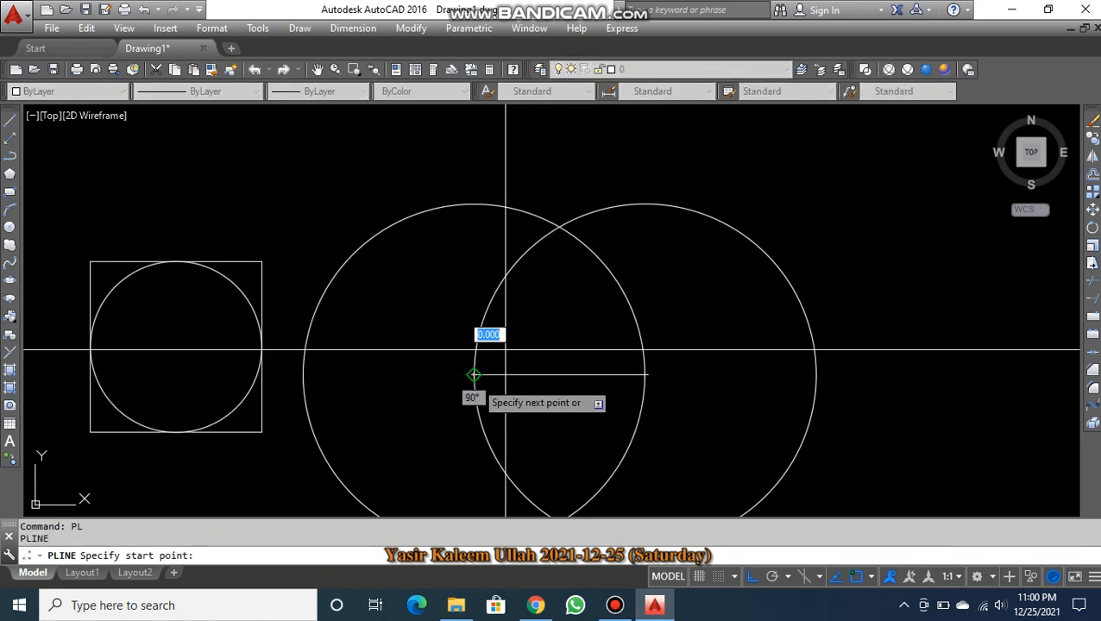
click(474, 375)
click(564, 227)
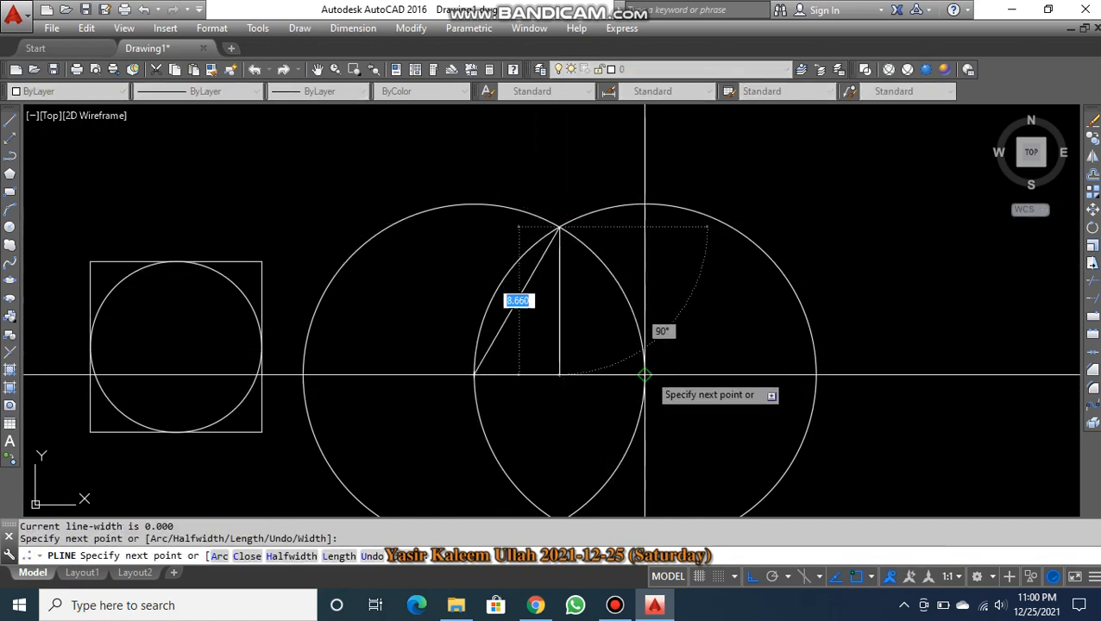
scroll(660, 378, up, 5)
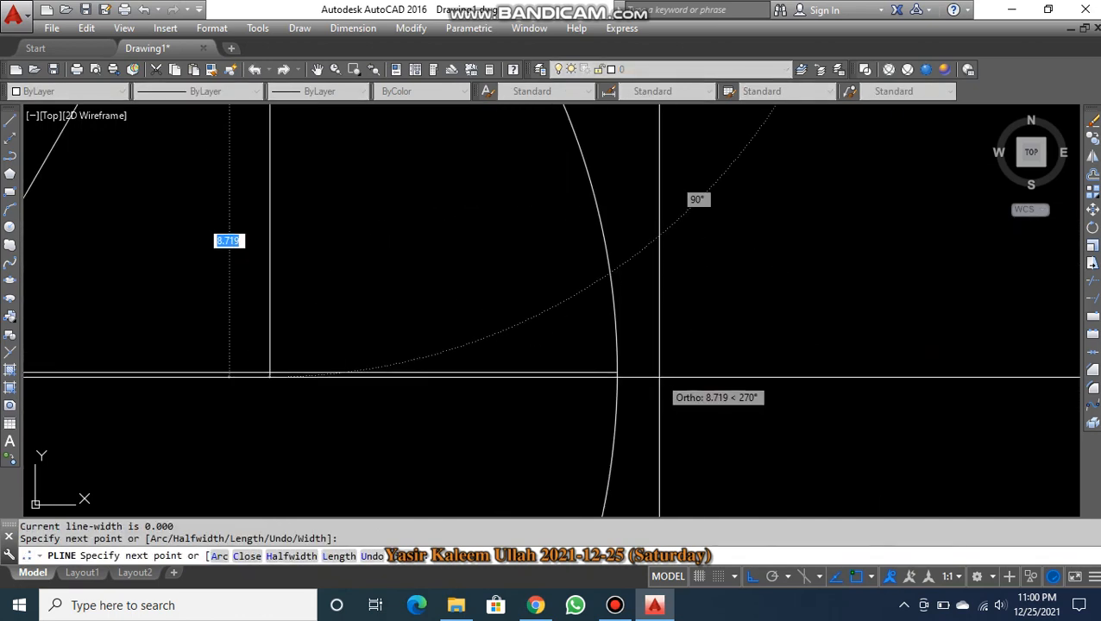
click(617, 374)
scroll(617, 373, down, 5)
key(Escape)
key(Escape)
click(613, 308)
text(w)
key(Return)
key(Escape)
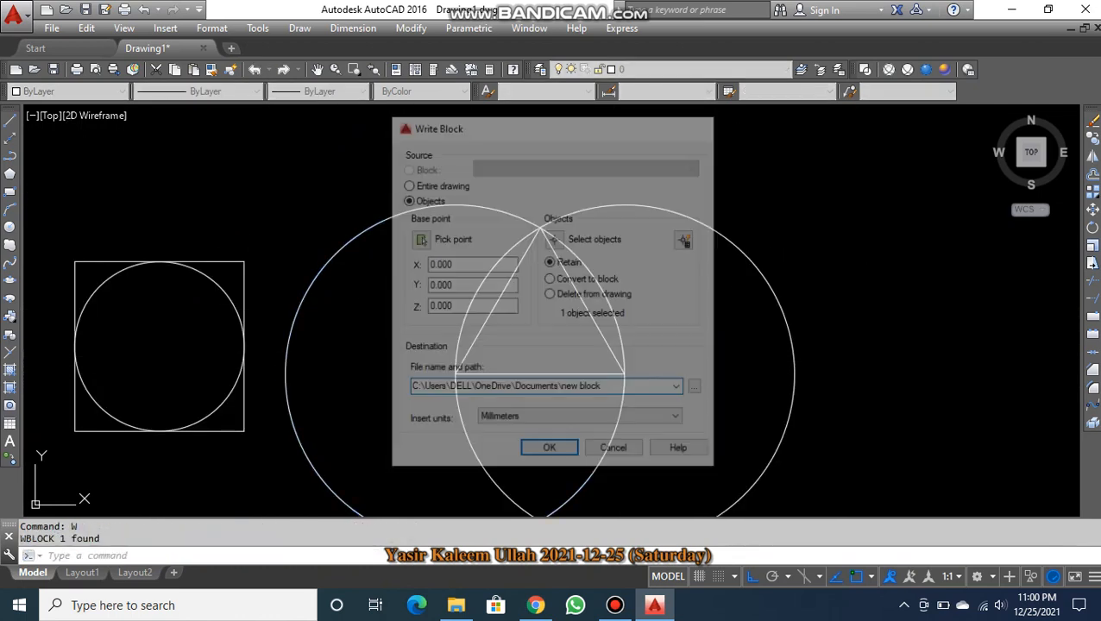
- Erase the two overlapping construction circles around the triangle
click(573, 245)
text(e)
key(Return)
click(580, 217)
key(Delete)
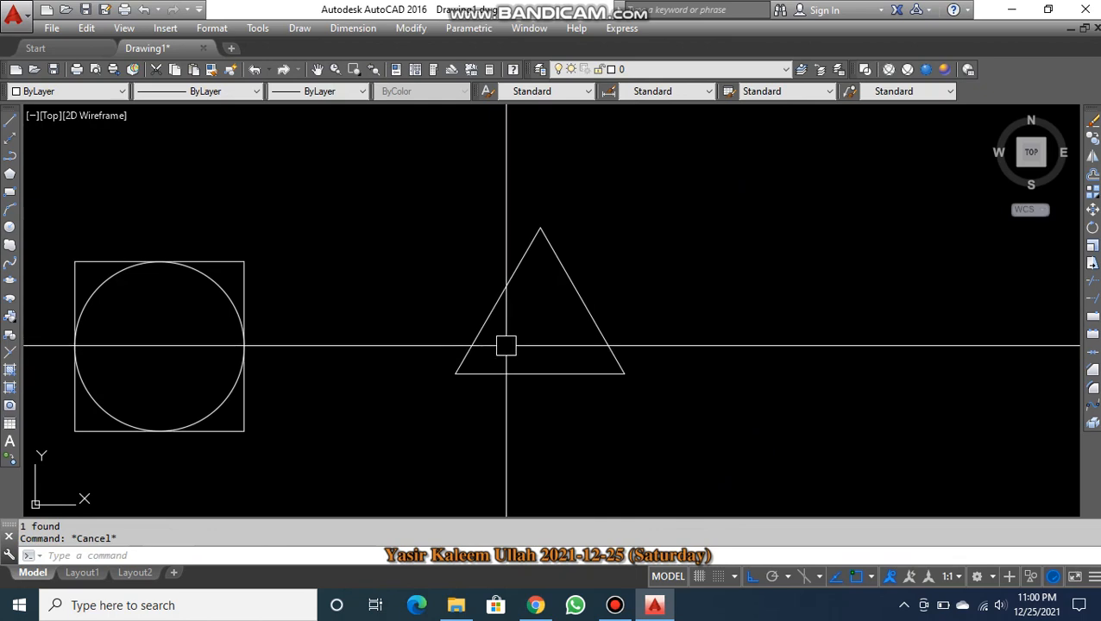
key(Escape)
click(505, 287)
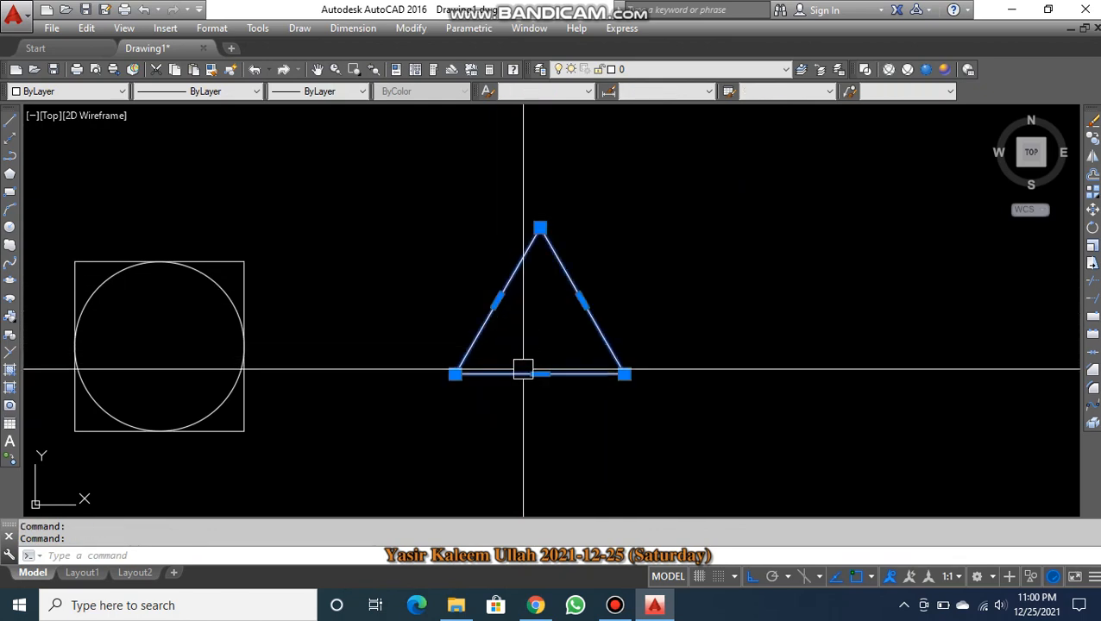
key(Escape)
key(Escape)
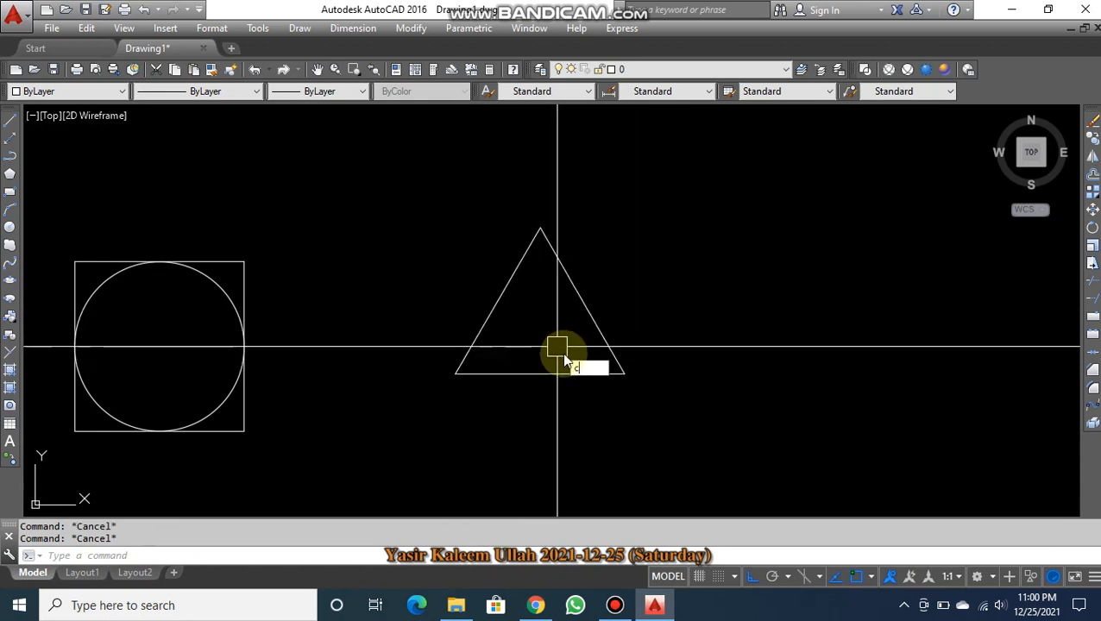
- Draw a three-point (3P) circle inside the triangle through the midpoints of its base, left side and right side
key(Return)
text(3)
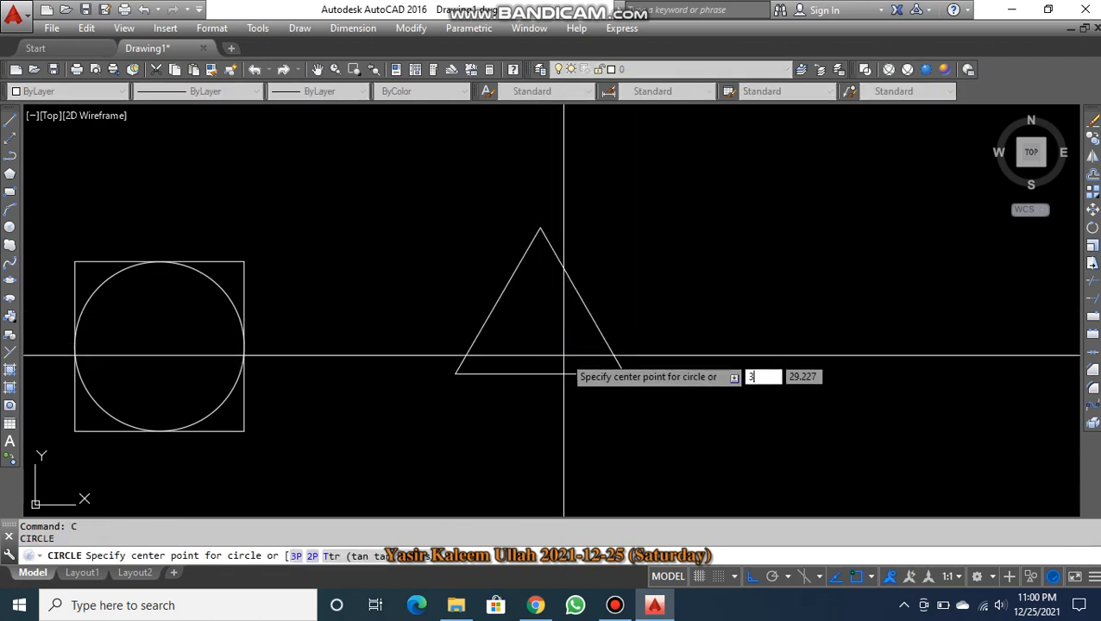
text(p)
key(Return)
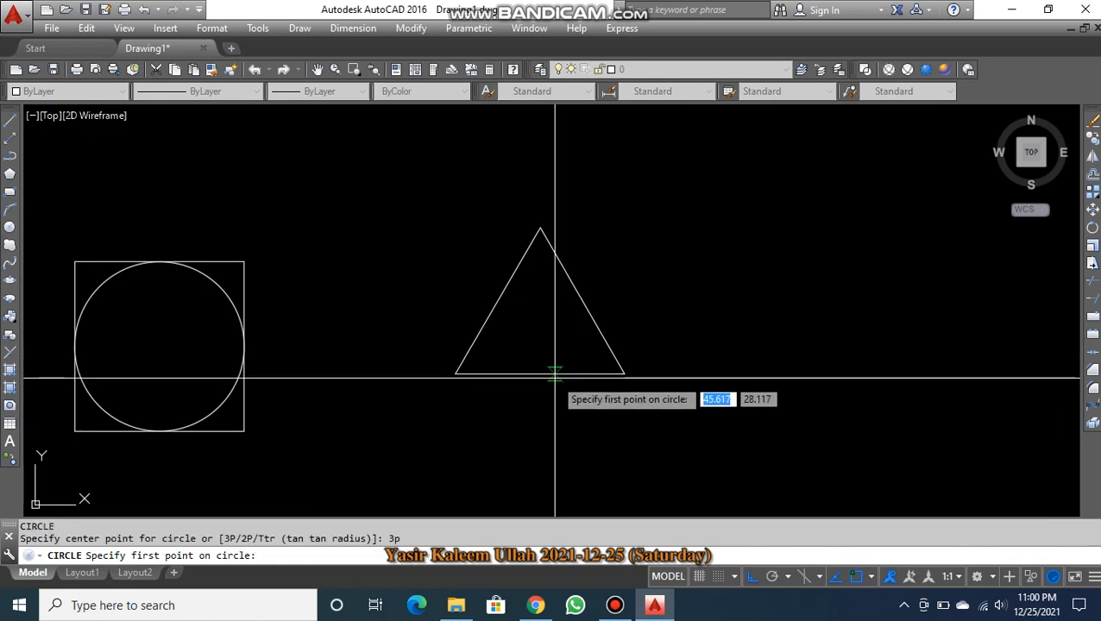
click(540, 374)
click(497, 300)
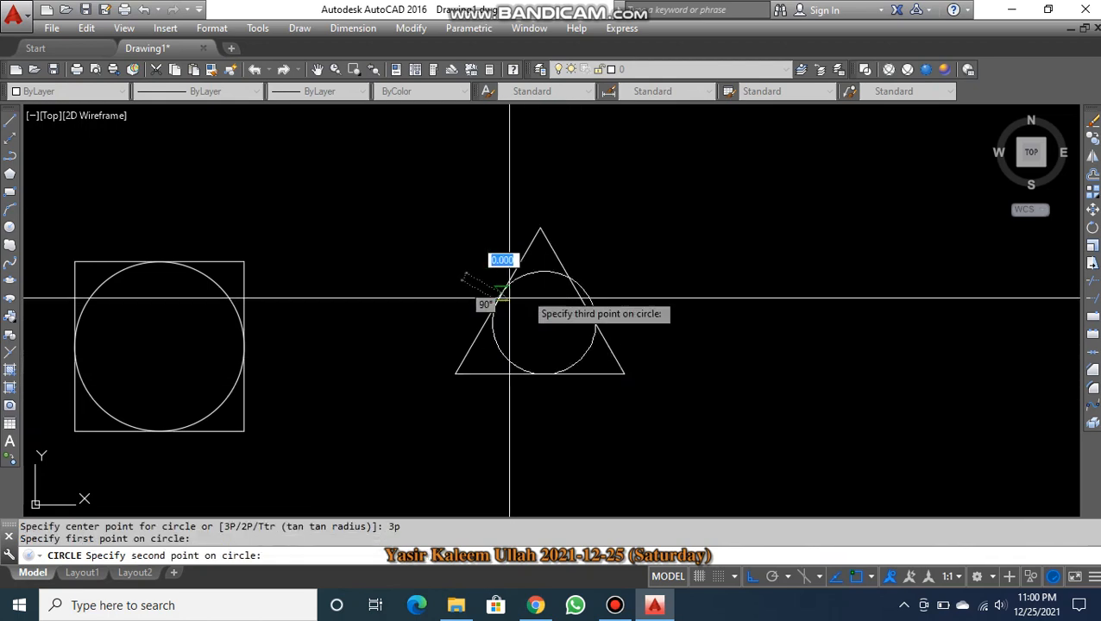
click(582, 300)
key(Escape)
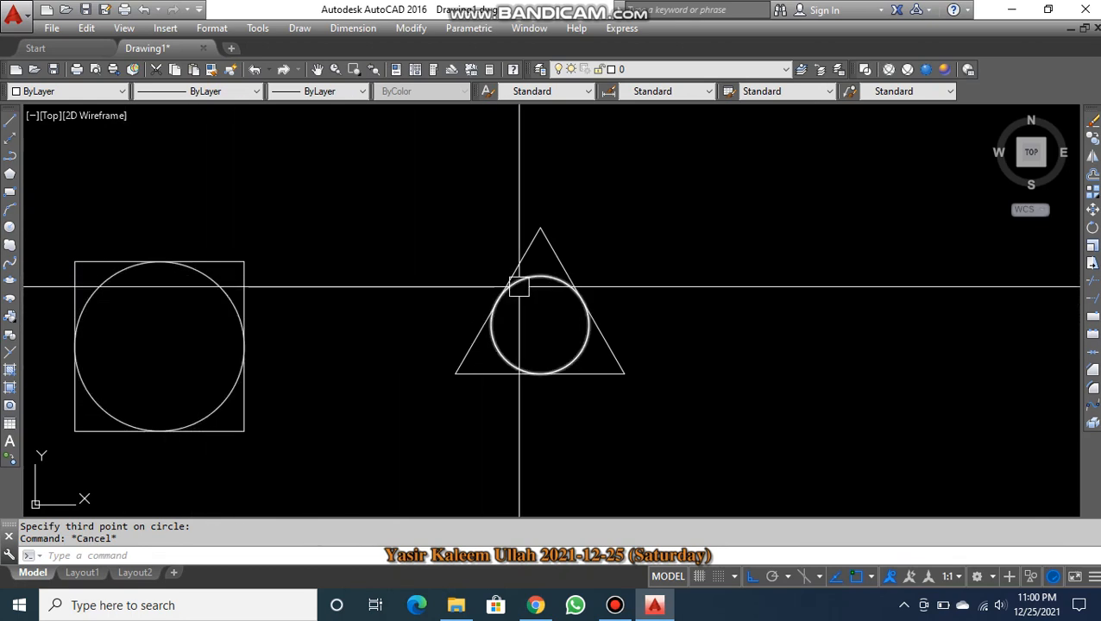
- Erase the square, the triangle and both inscribed circles from the drawing
click(661, 220)
click(247, 421)
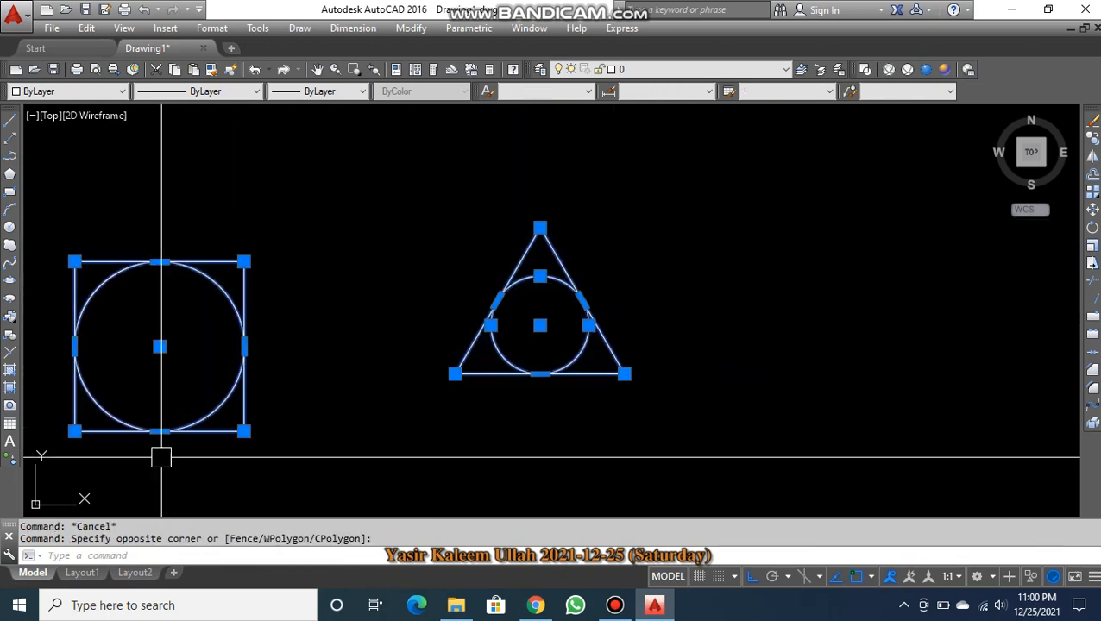
text(E)
key(Return)
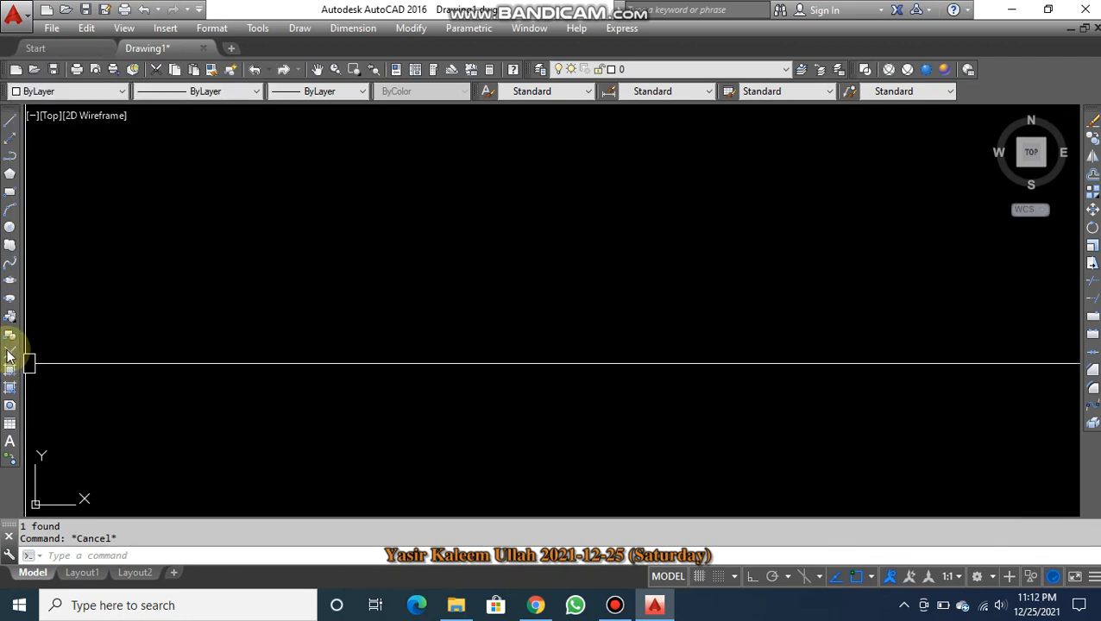
- Place about twenty scattered points in the empty drawing area with the multiple Point command
click(10, 356)
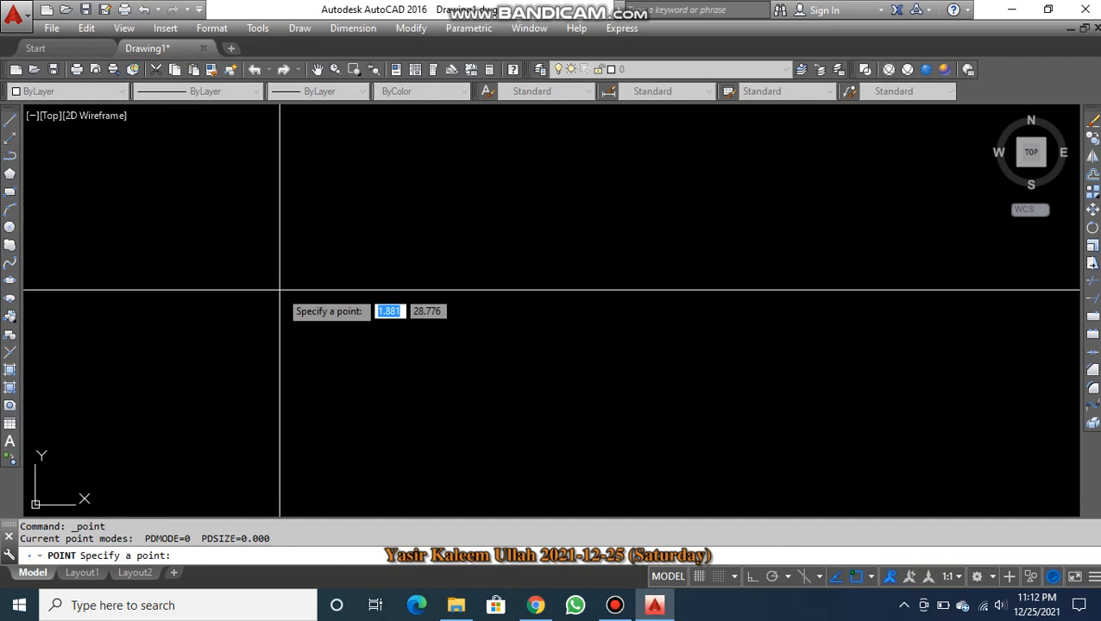
click(250, 221)
click(283, 222)
click(348, 176)
click(399, 211)
click(339, 265)
click(205, 329)
click(163, 240)
click(216, 272)
click(205, 216)
click(258, 267)
click(281, 315)
click(352, 309)
click(441, 254)
click(509, 290)
click(451, 340)
click(365, 370)
click(389, 308)
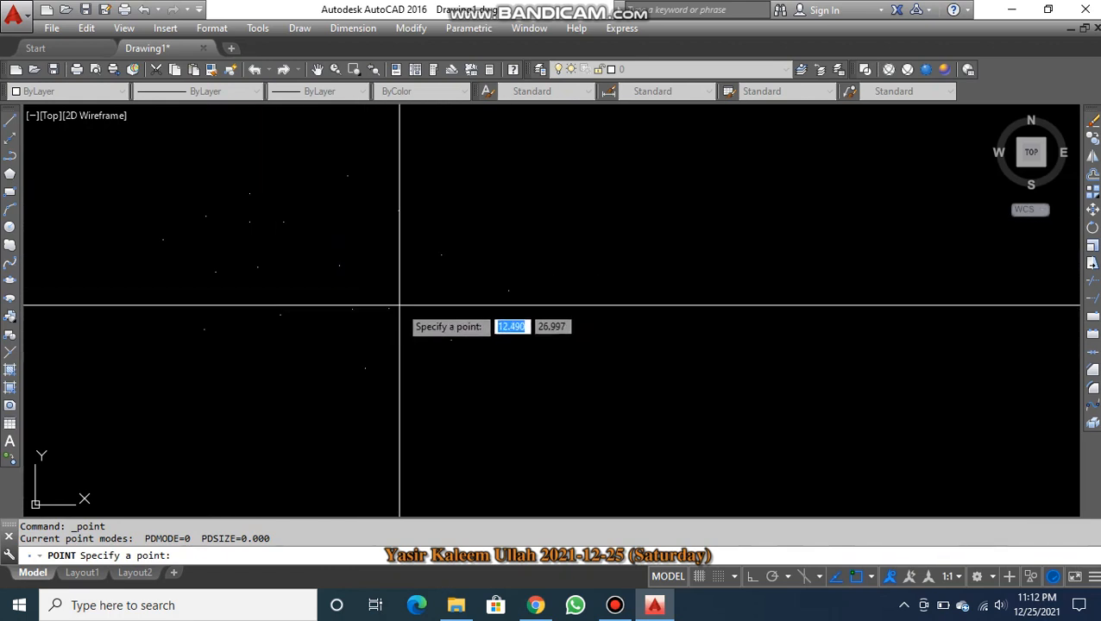
click(482, 251)
click(424, 176)
key(Escape)
key(Escape)
- Place a single point to the upper right of the scattered points with the PO (POINT) command
text(po)
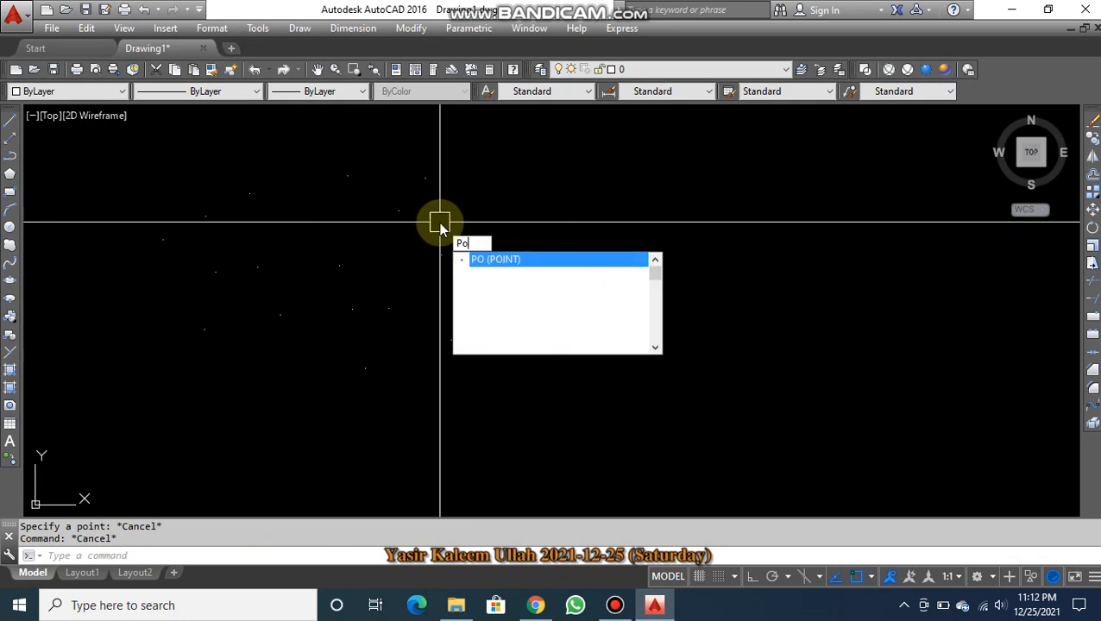
key(Return)
click(592, 179)
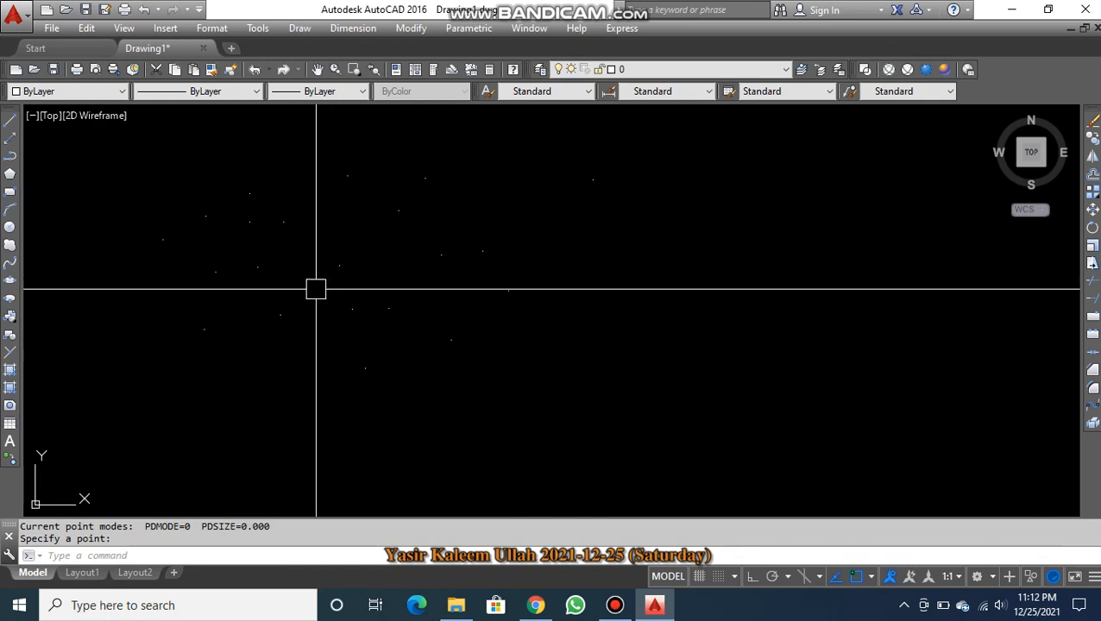
- Draw a nearly horizontal single-segment polyline below and to the right of the scattered points
mouse_move(378, 325)
middle_down()
mouse_move(476, 368)
mouse_move(414, 356)
middle_up()
scroll(476, 369, down, 2)
text(pl)
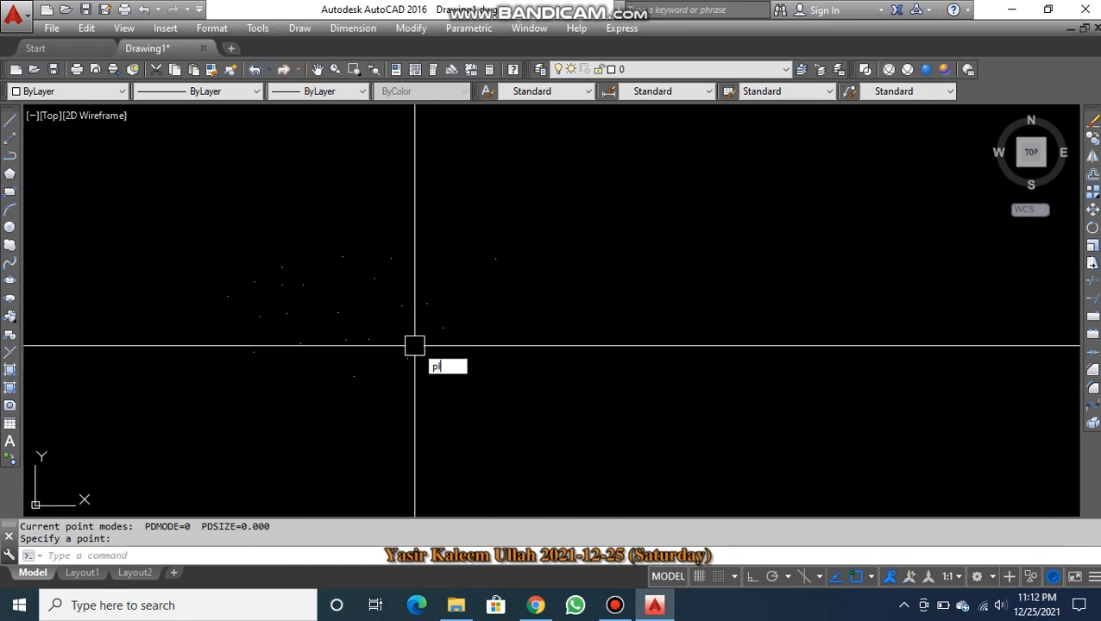
key(Return)
click(443, 372)
click(676, 371)
key(Escape)
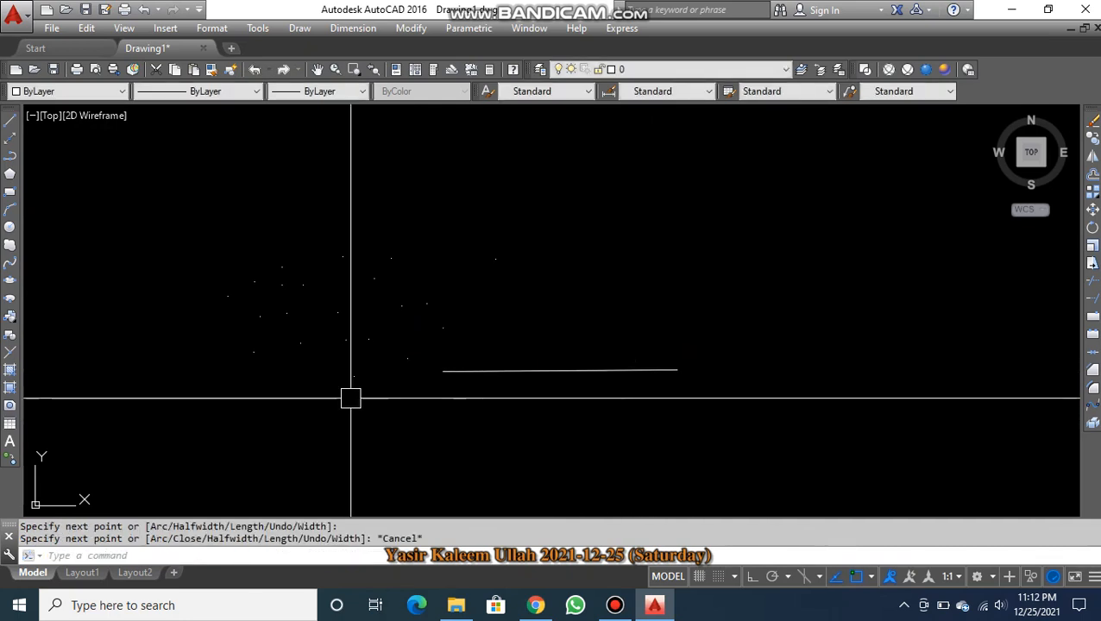
text(p)
key(Escape)
key(Escape)
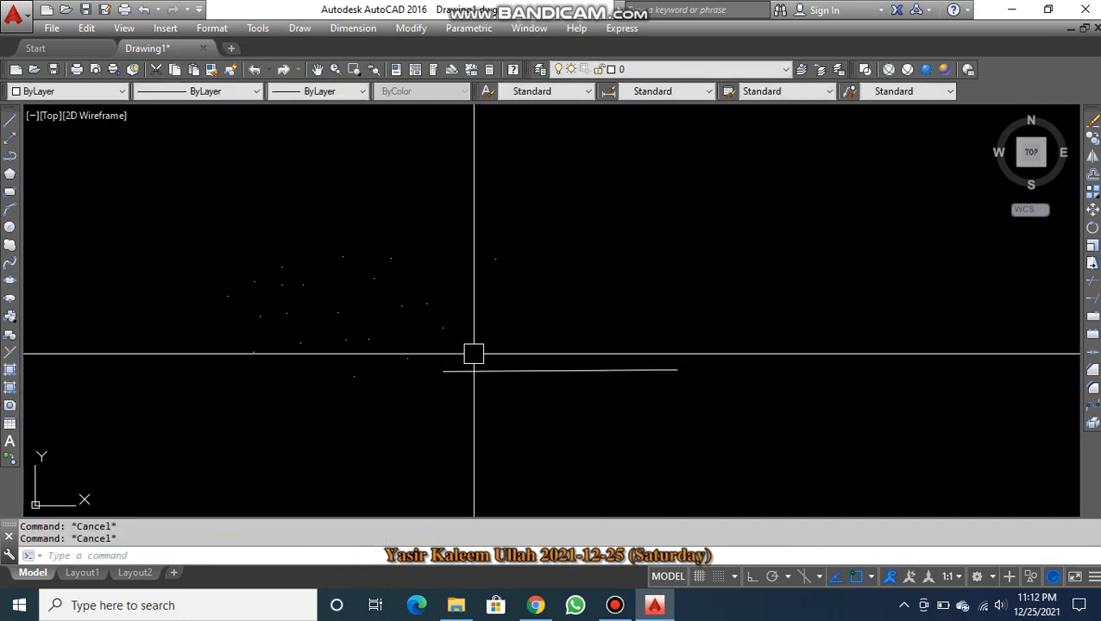
- Place several points directly along the polyline with the multiple Point command
click(12, 353)
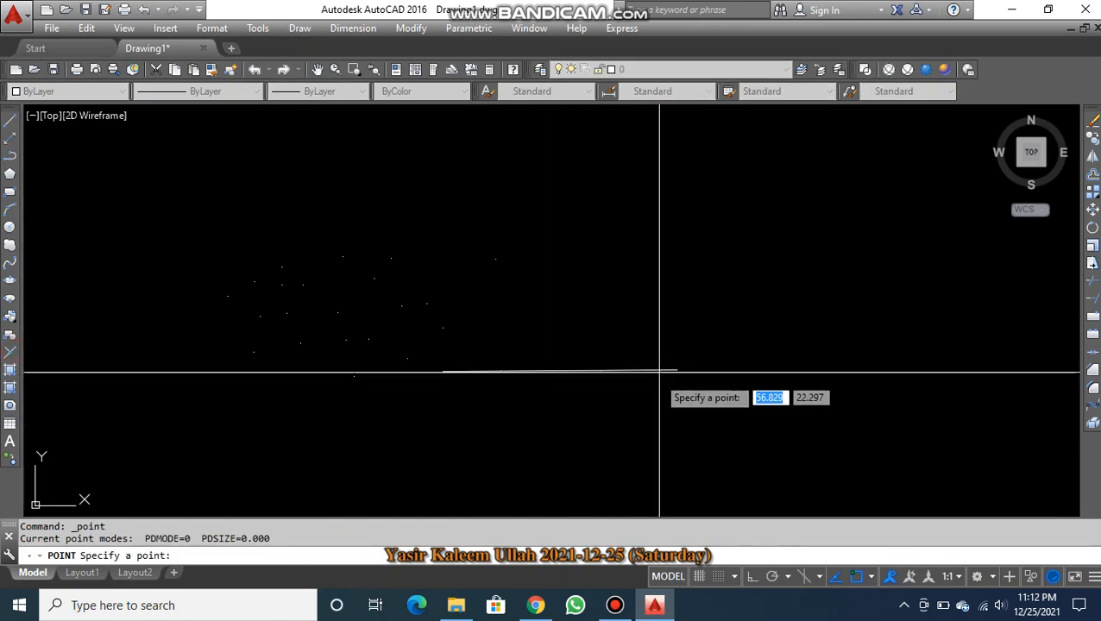
key(Escape)
scroll(532, 381, up, 2)
scroll(532, 380, up, 2)
scroll(491, 398, down, 2)
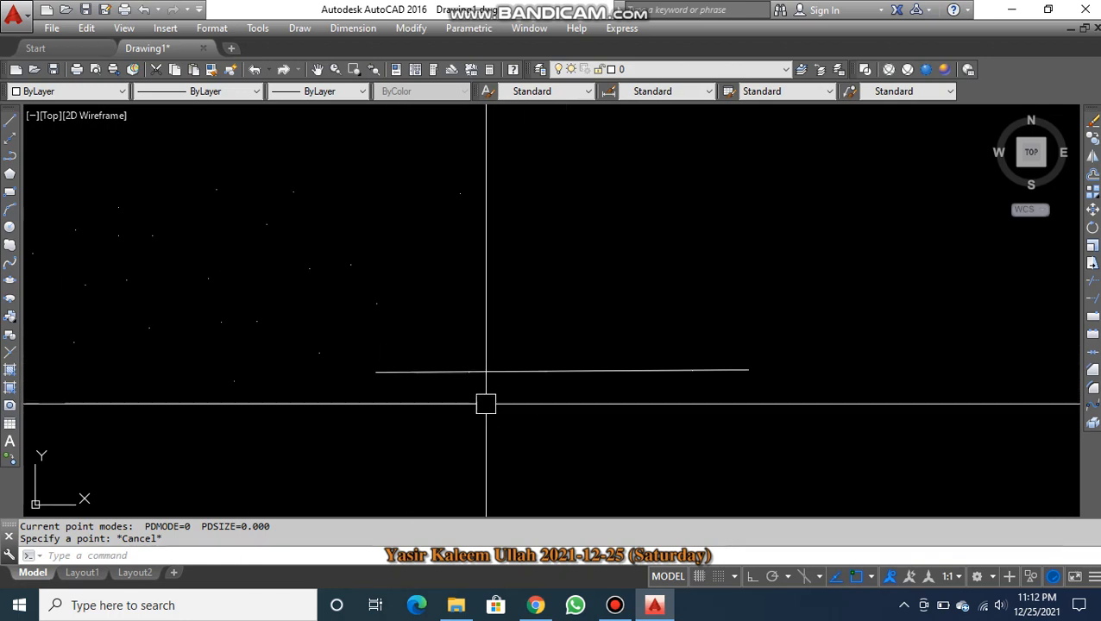
scroll(485, 392, up, 2)
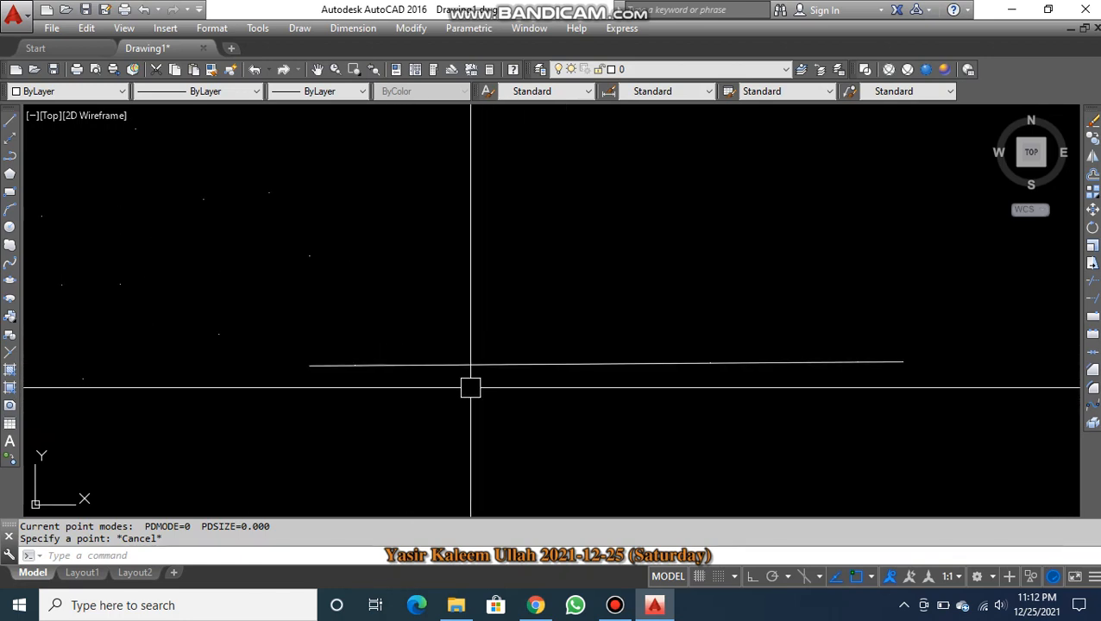
scroll(425, 391, down, 2)
middle_drag(392, 386, 525, 394)
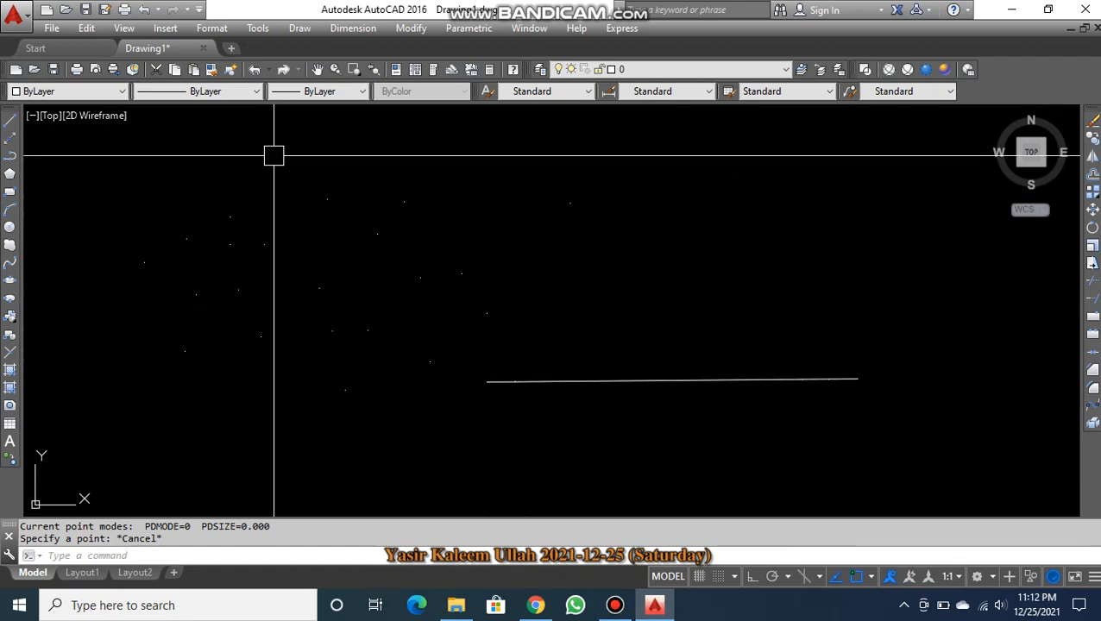
- Change the point style to the X inside a circle and square, keeping the 5% size relative to the screen
click(211, 28)
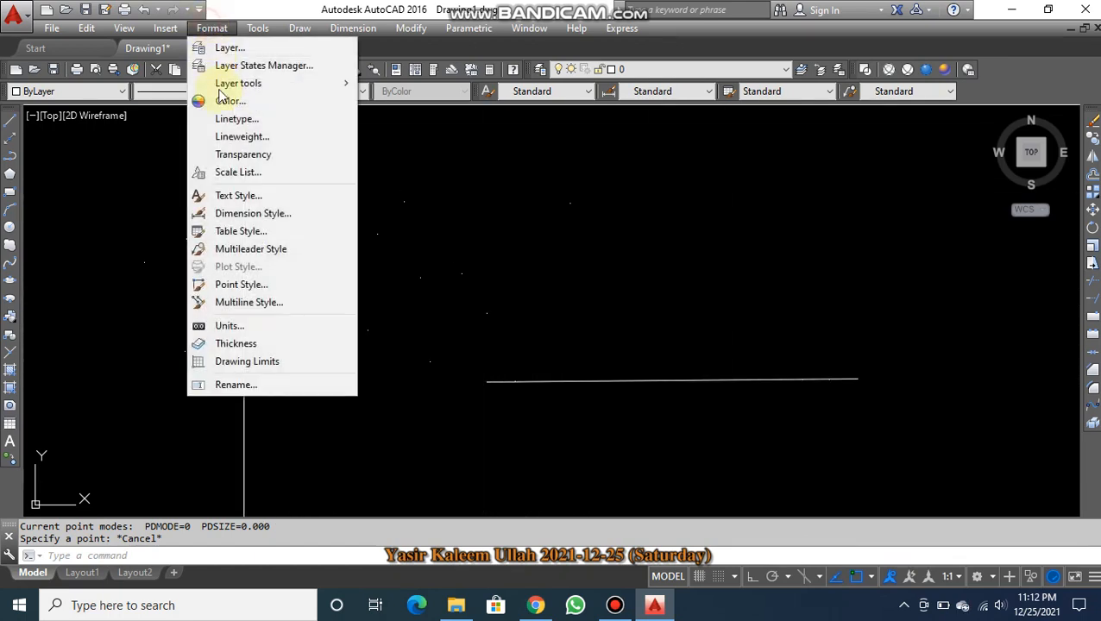
click(240, 288)
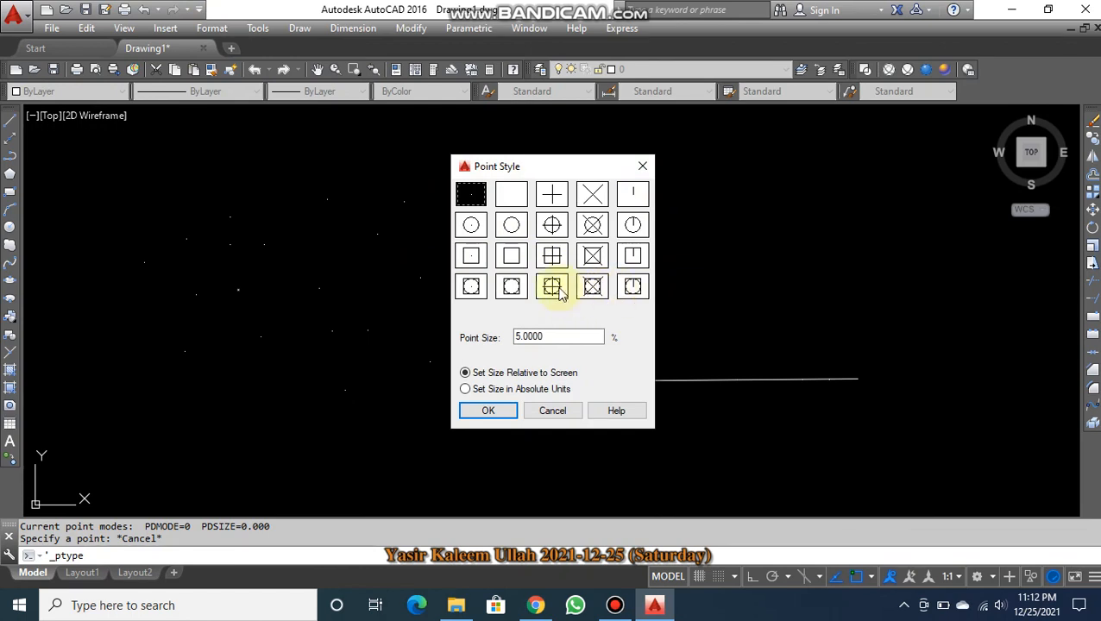
click(592, 289)
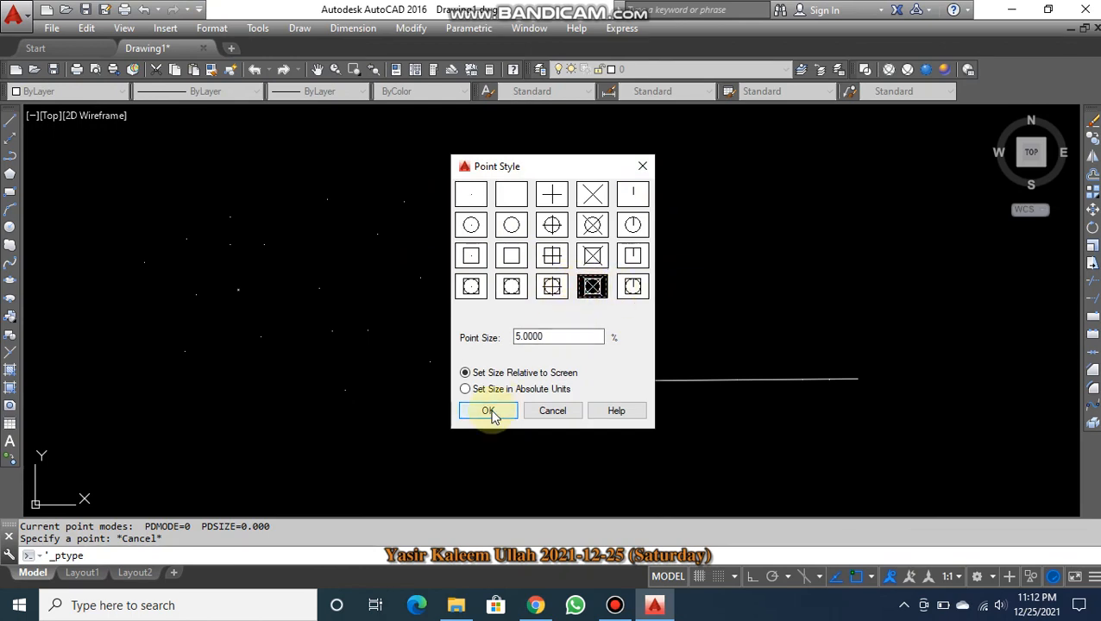
click(488, 412)
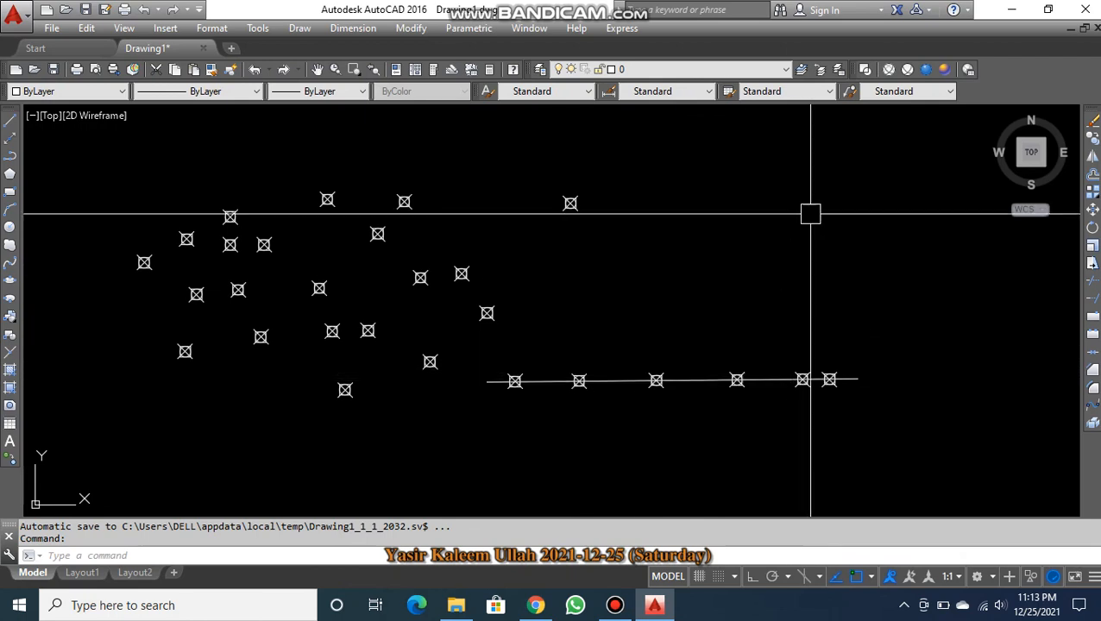
- Erase all the points and the line below them with the E (ERASE) command
click(886, 140)
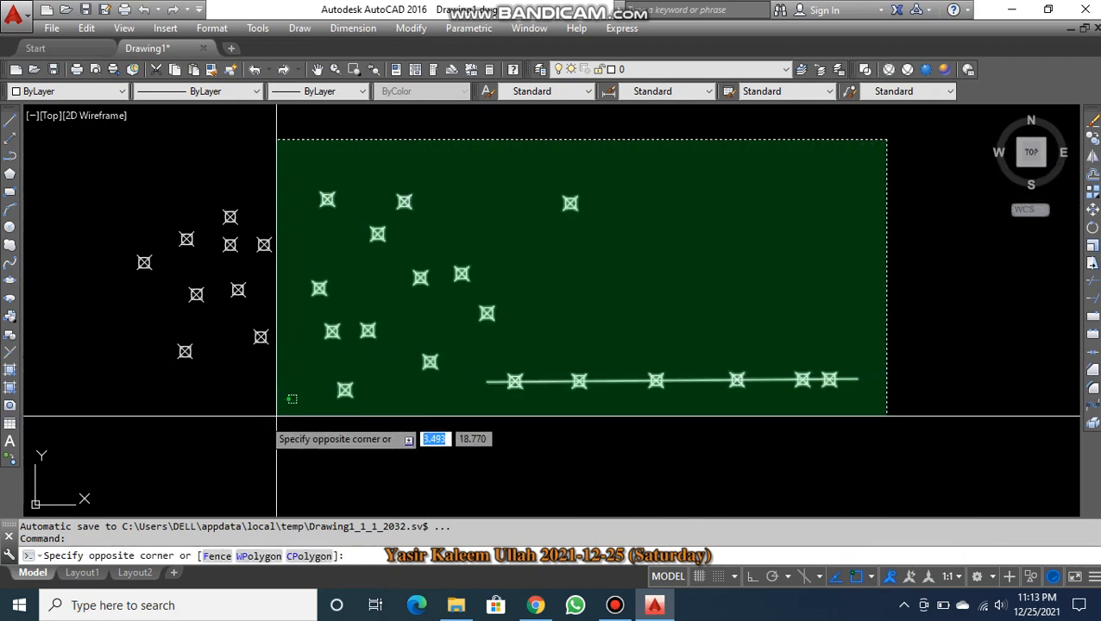
click(92, 438)
text(E)
key(Return)
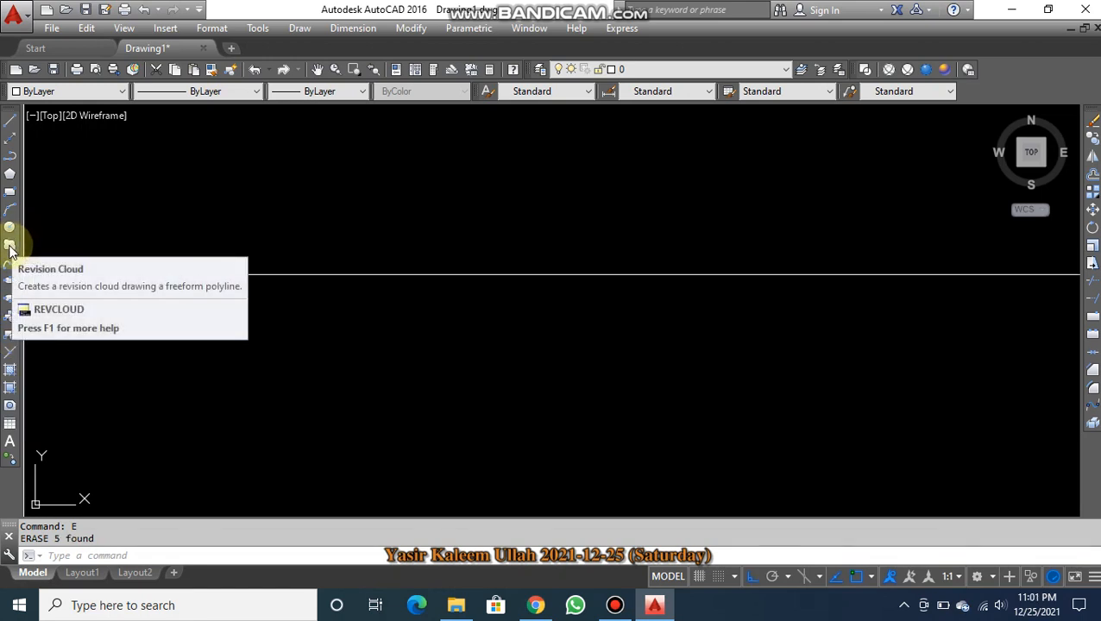
- Draw a large closed freehand revision cloud across the middle of the empty drawing area
click(11, 248)
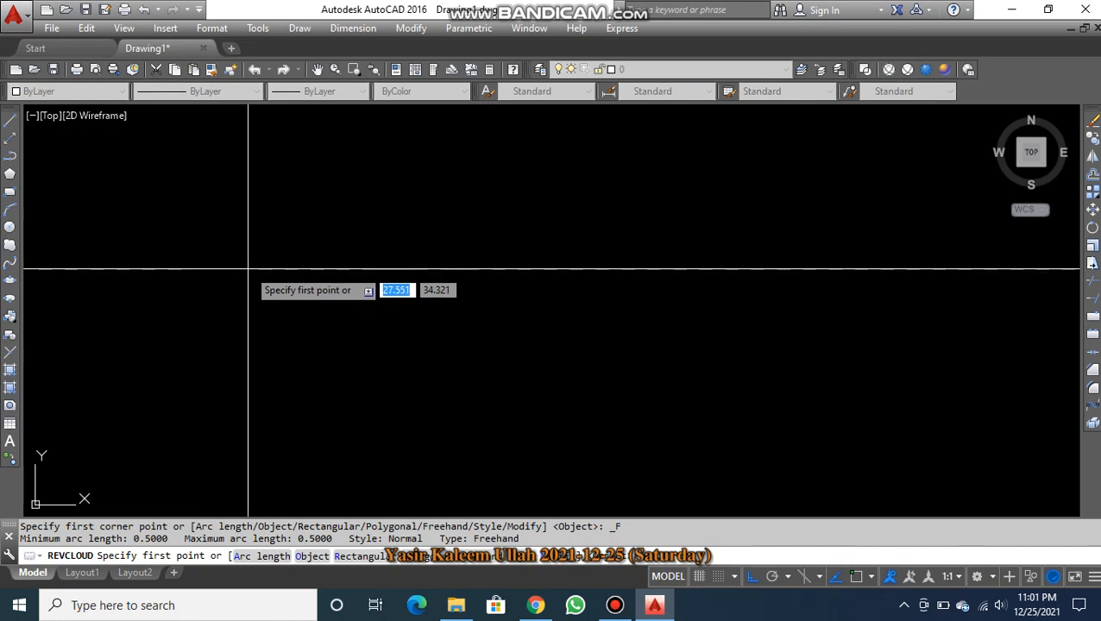
click(197, 255)
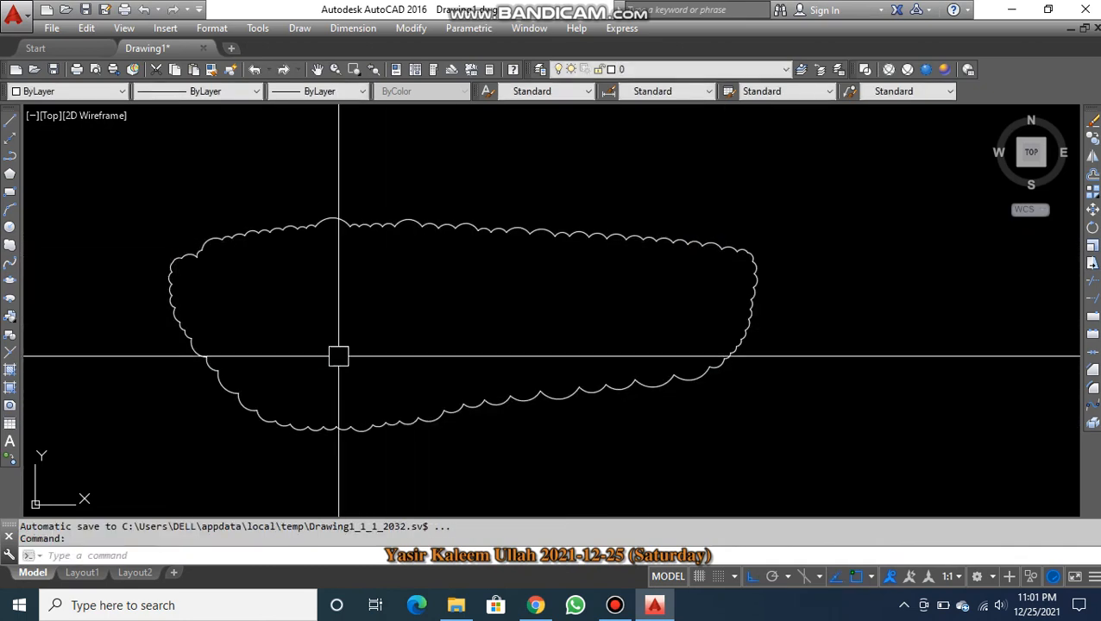
mouse_move(442, 401)
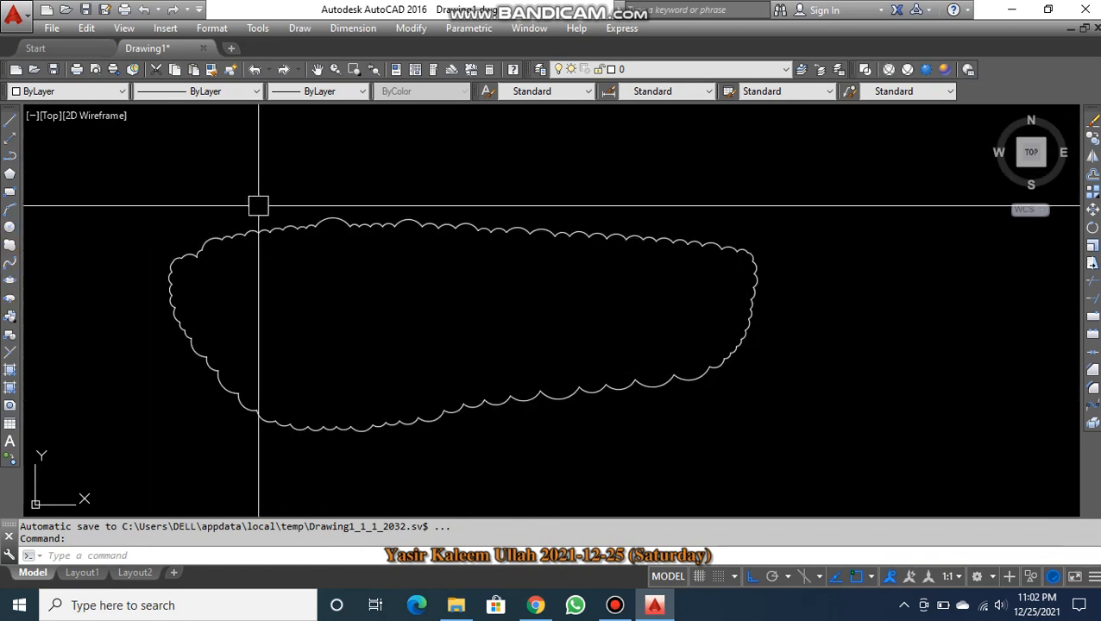
- Delete the freehand revision cloud
click(334, 227)
key(Delete)
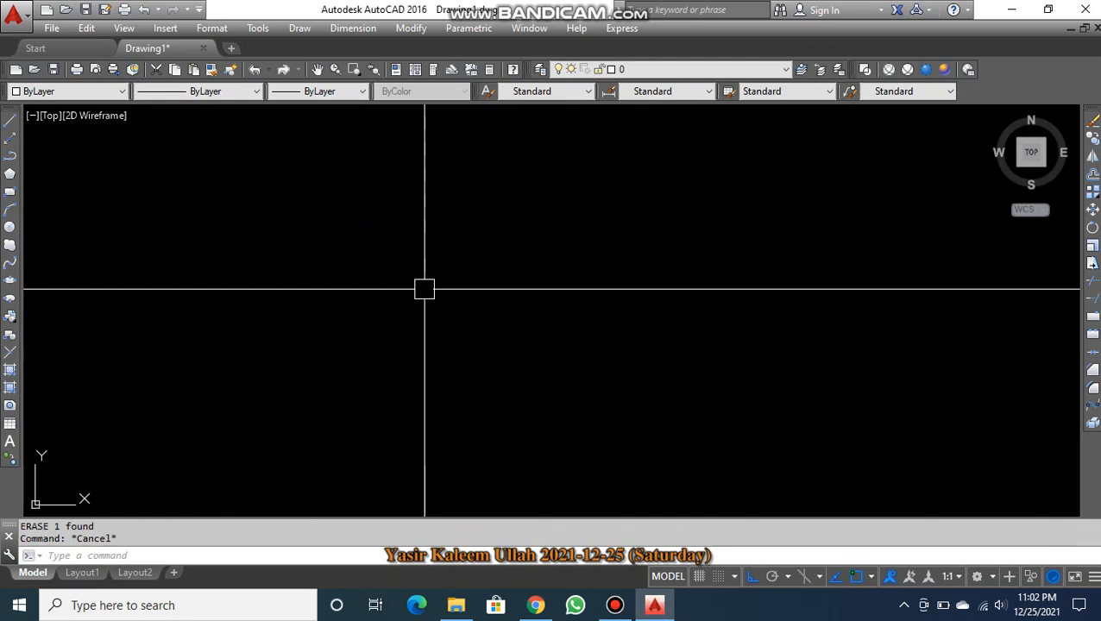
- Draw a rectangle nearly twice as wide as it is high in the middle of the drawing area with the REC command
text(R)
key(Escape)
text(re)
key(BackSpace)
key(BackSpace)
text(rec)
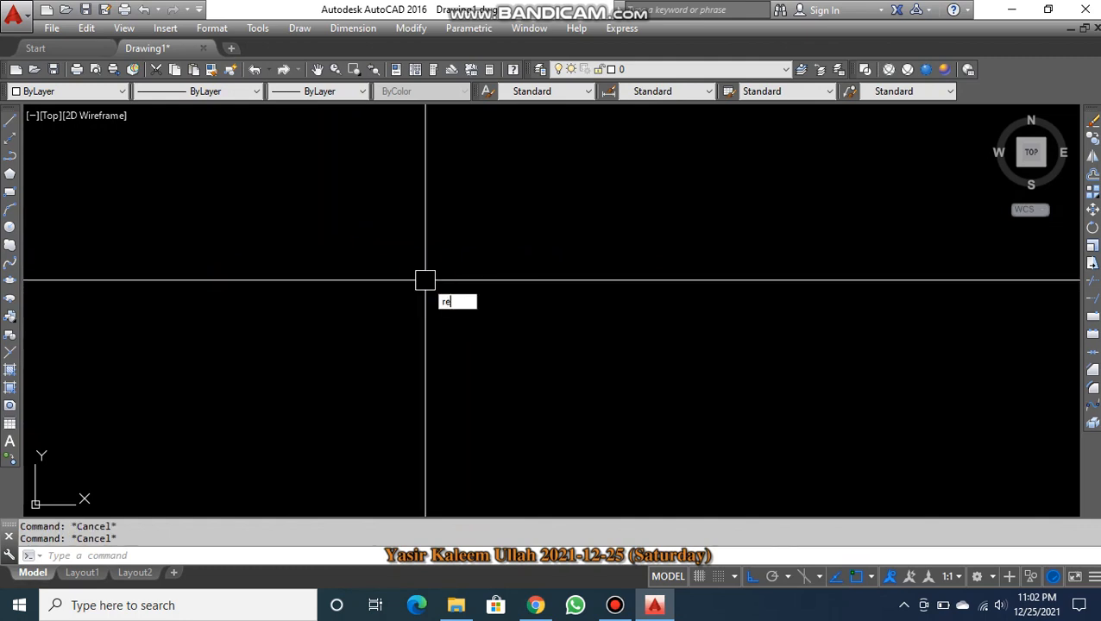
key(Return)
click(295, 225)
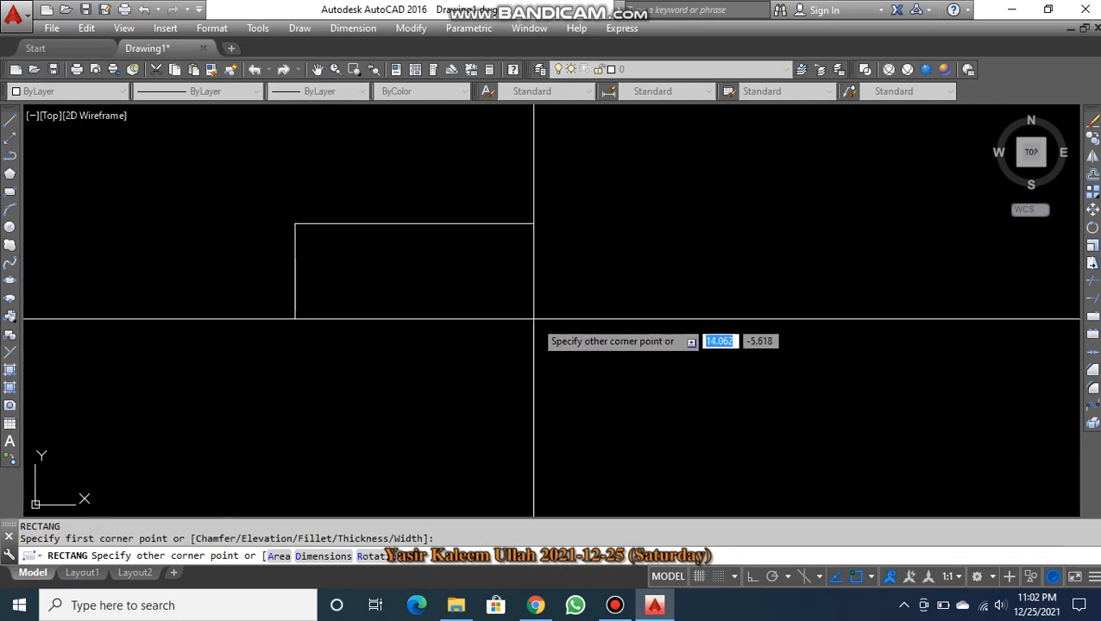
click(541, 357)
key(Escape)
key(Escape)
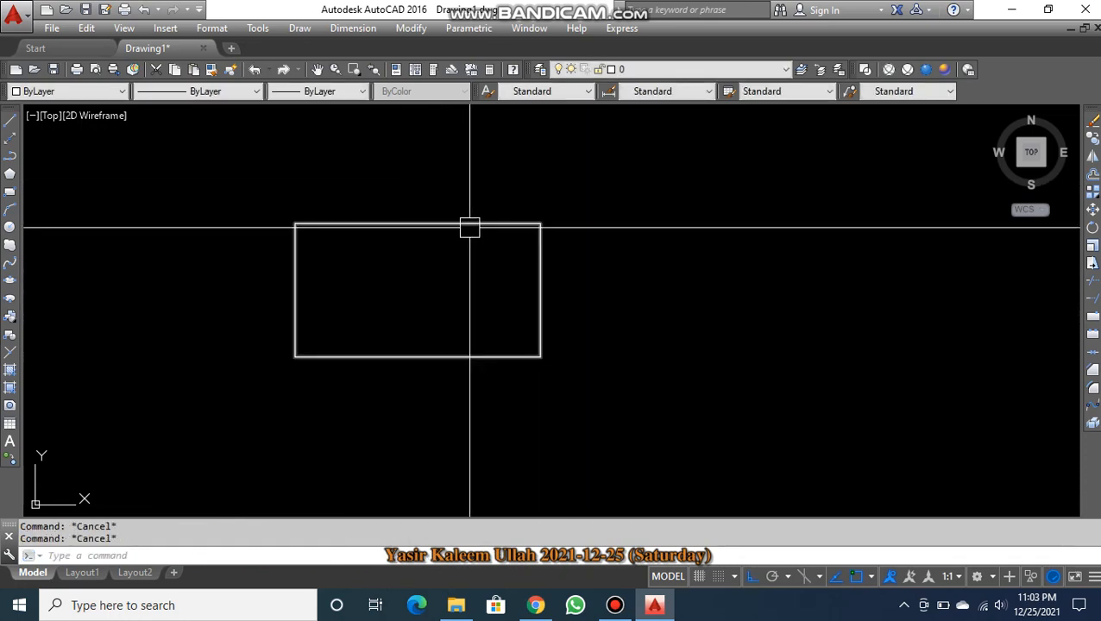
- Start the REVCLOUD command by name and set its minimum and maximum arc lengths to 1
scroll(344, 275, up, 2)
middle_drag(344, 278, 397, 310)
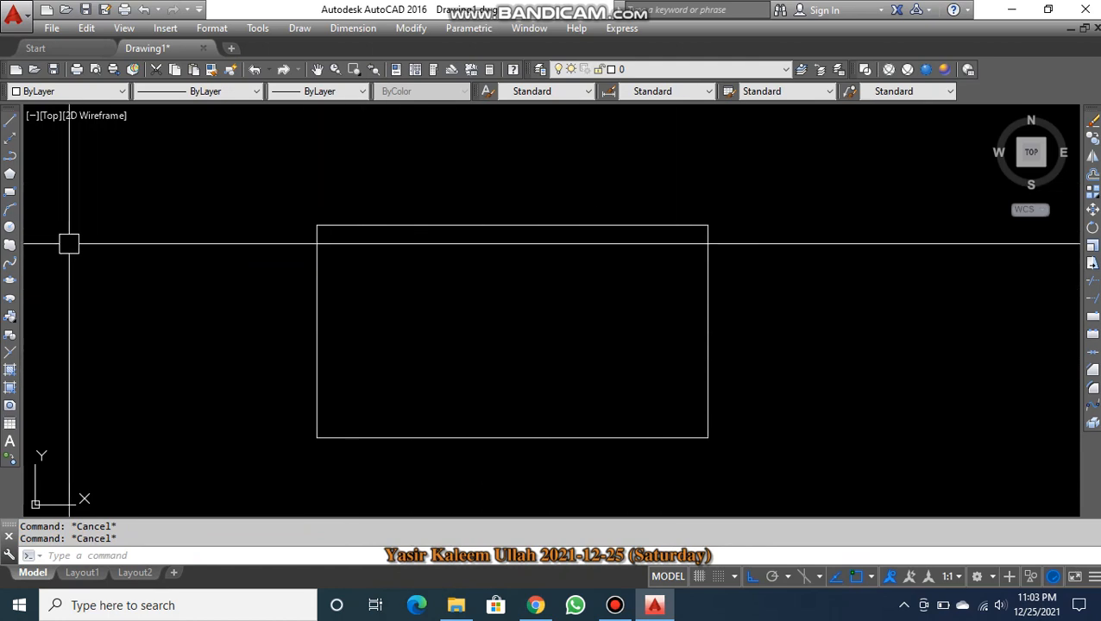
click(8, 248)
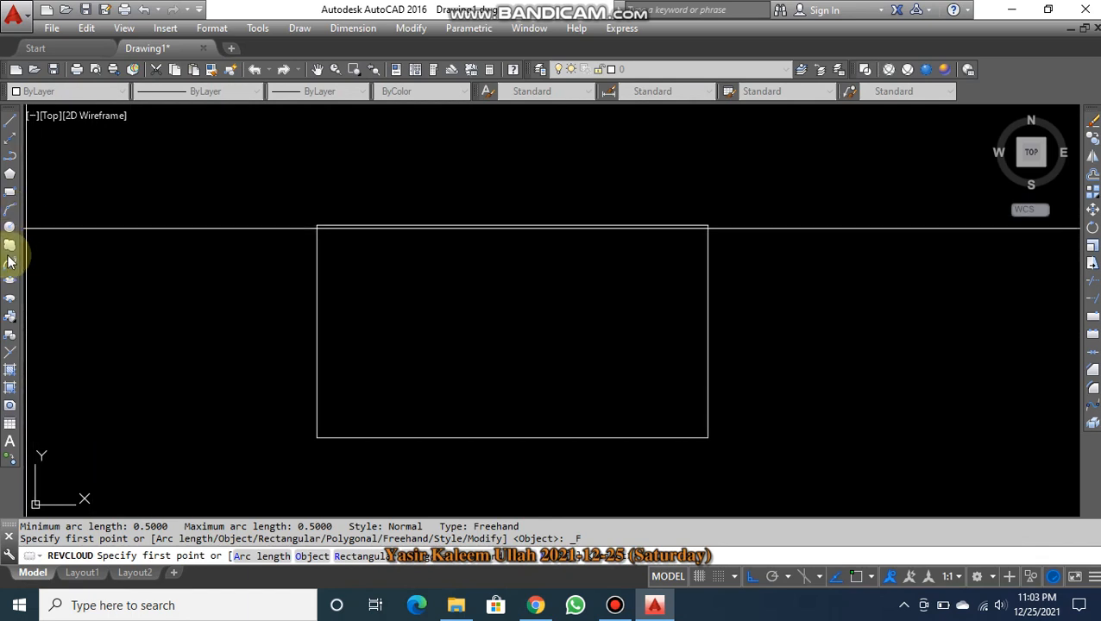
key(Escape)
text(re)
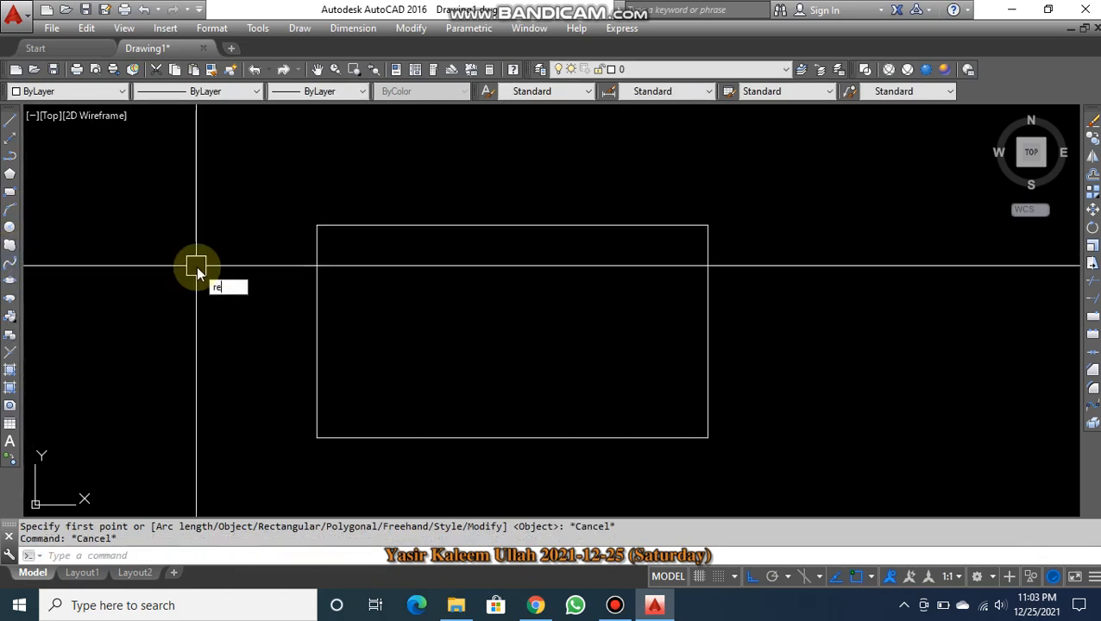
text(v)
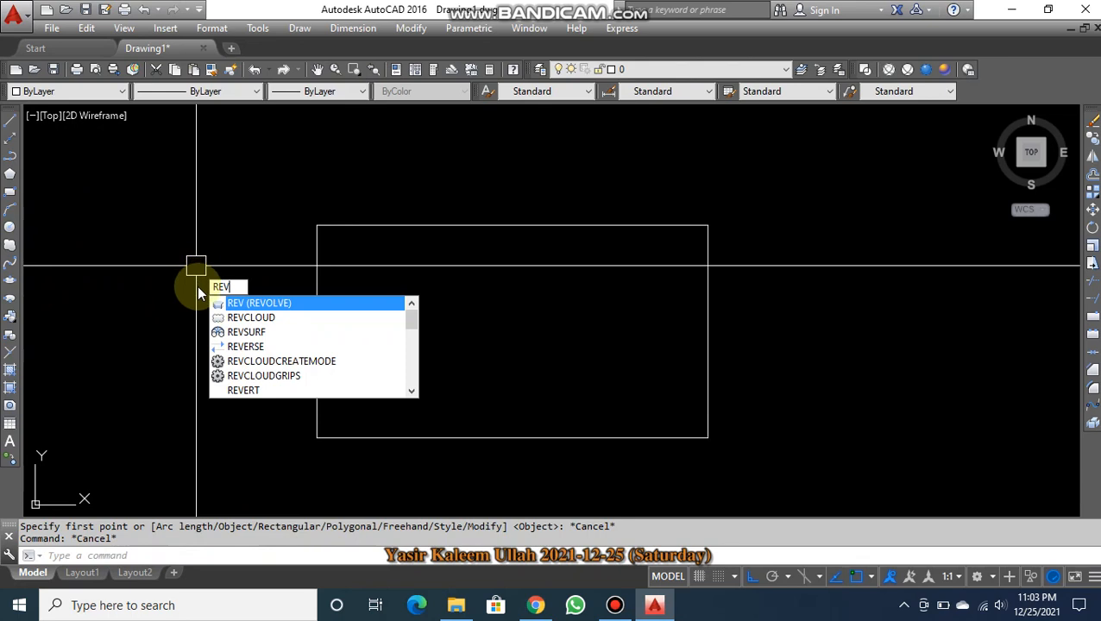
click(252, 319)
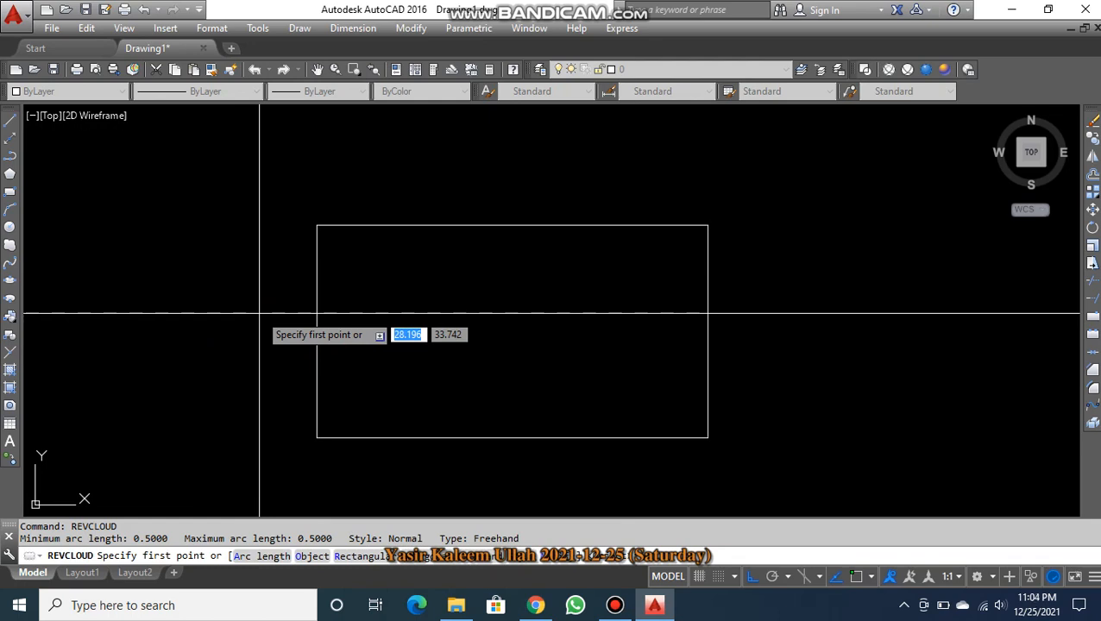
text(a)
key(Return)
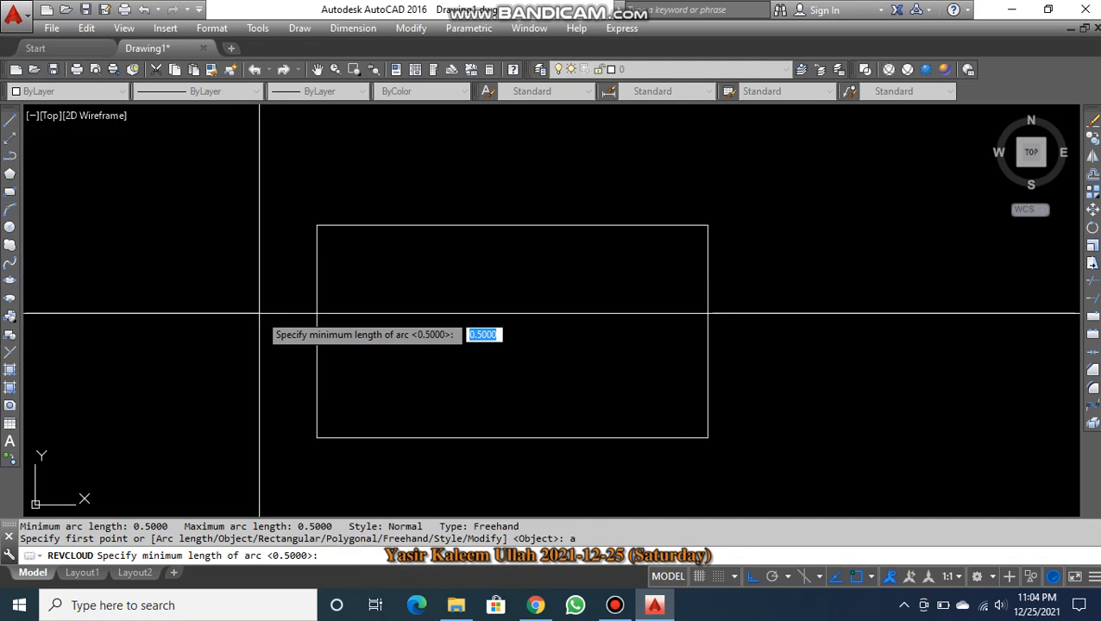
text(1)
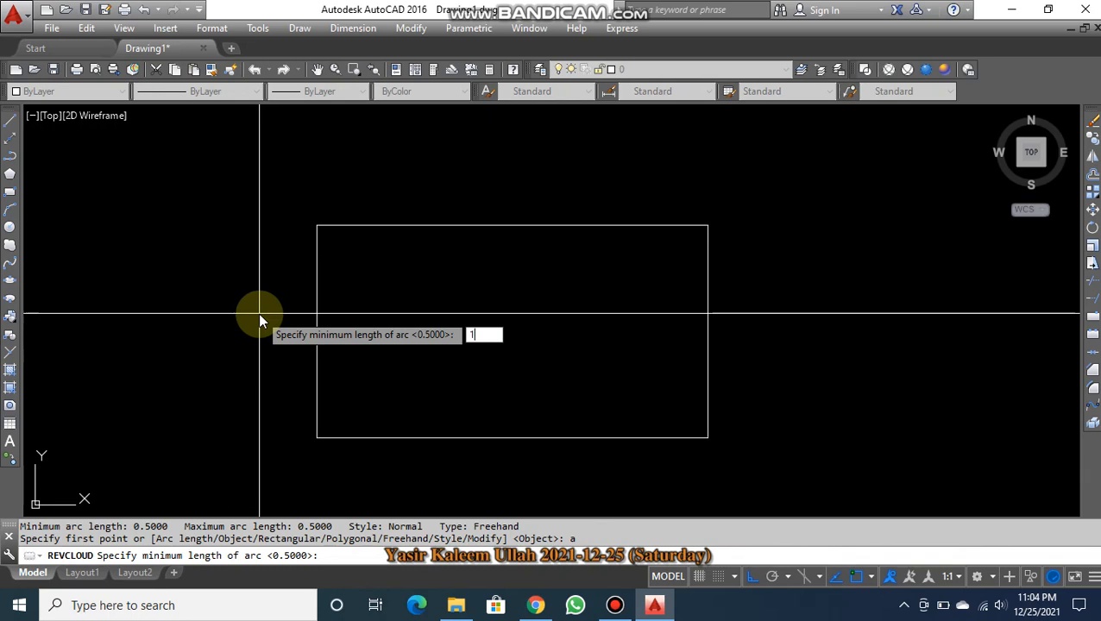
key(Return)
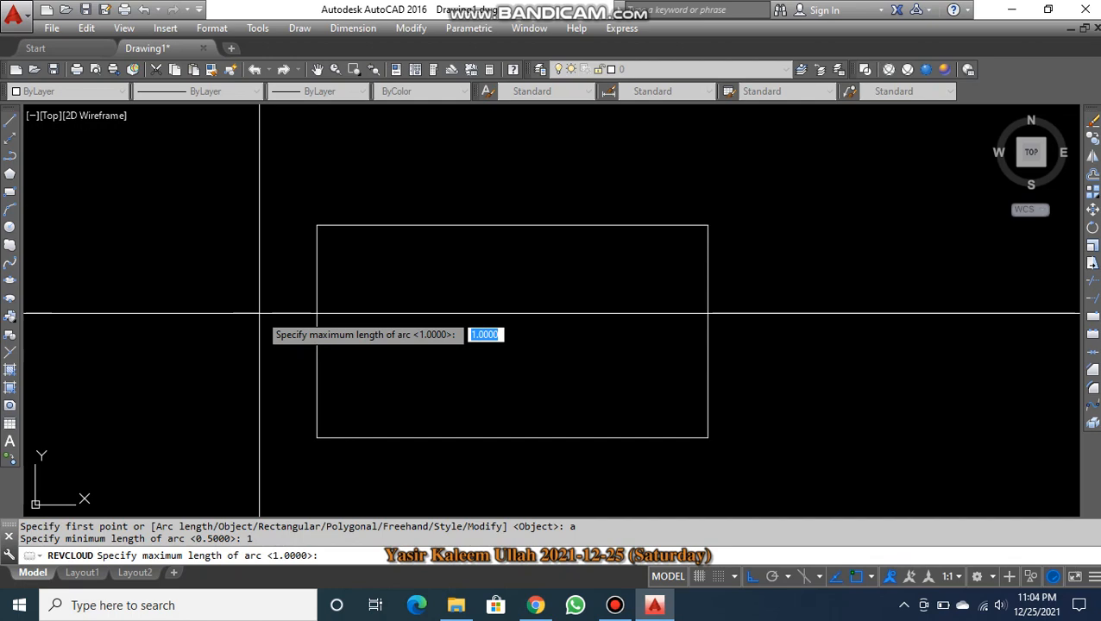
key(Return)
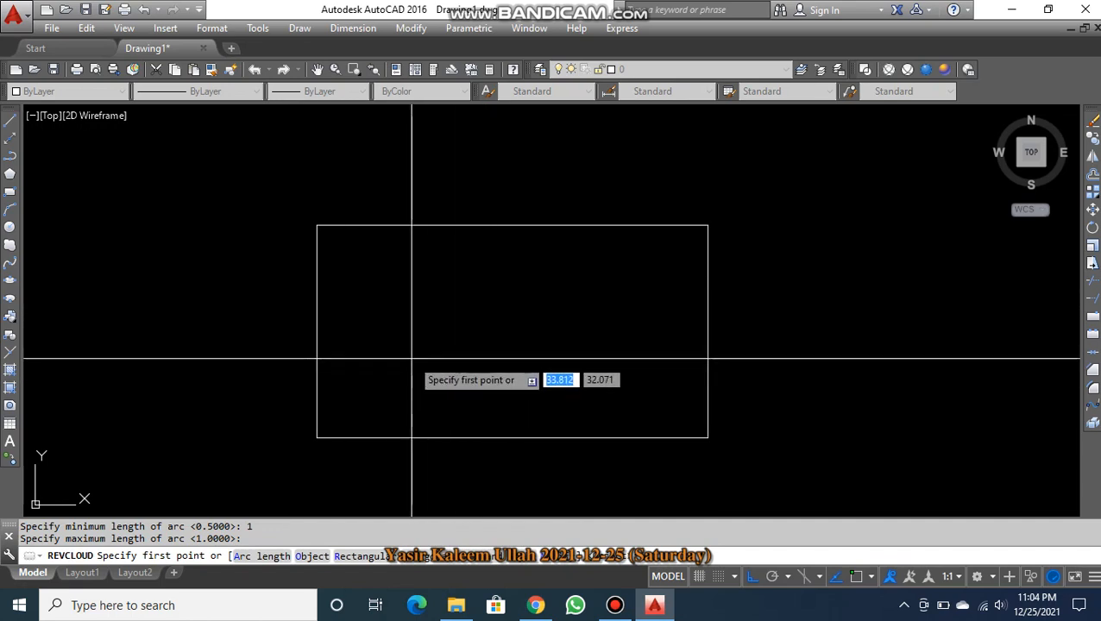
- Convert the rectangle into a revision cloud using the Rectangular type and Object option, without reversing the arc direction
text(rec)
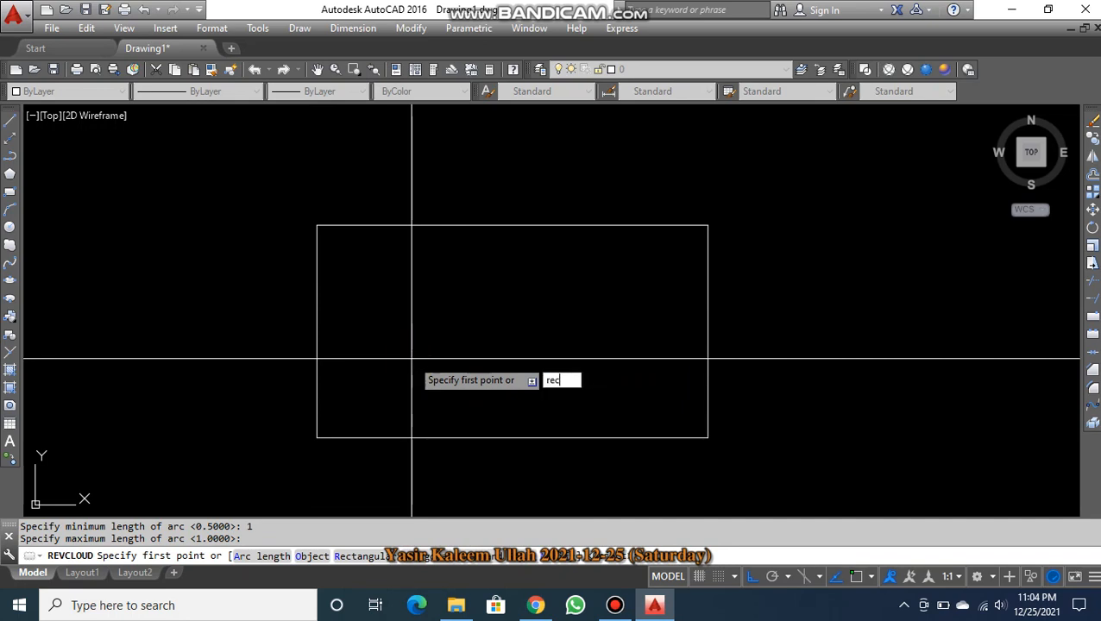
key(Return)
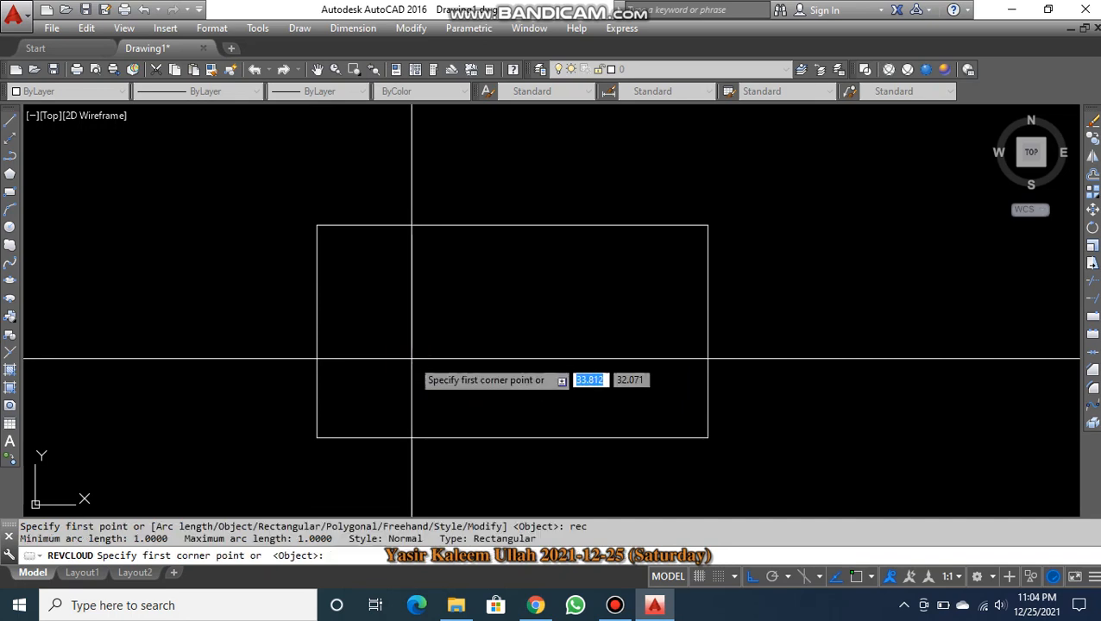
key(Return)
click(367, 435)
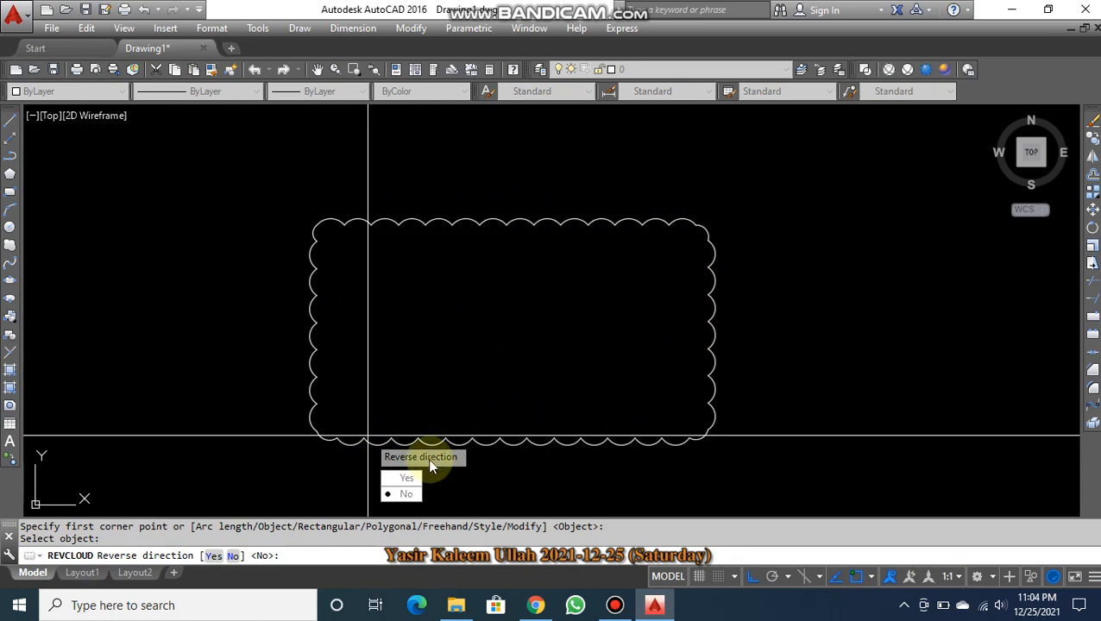
click(404, 499)
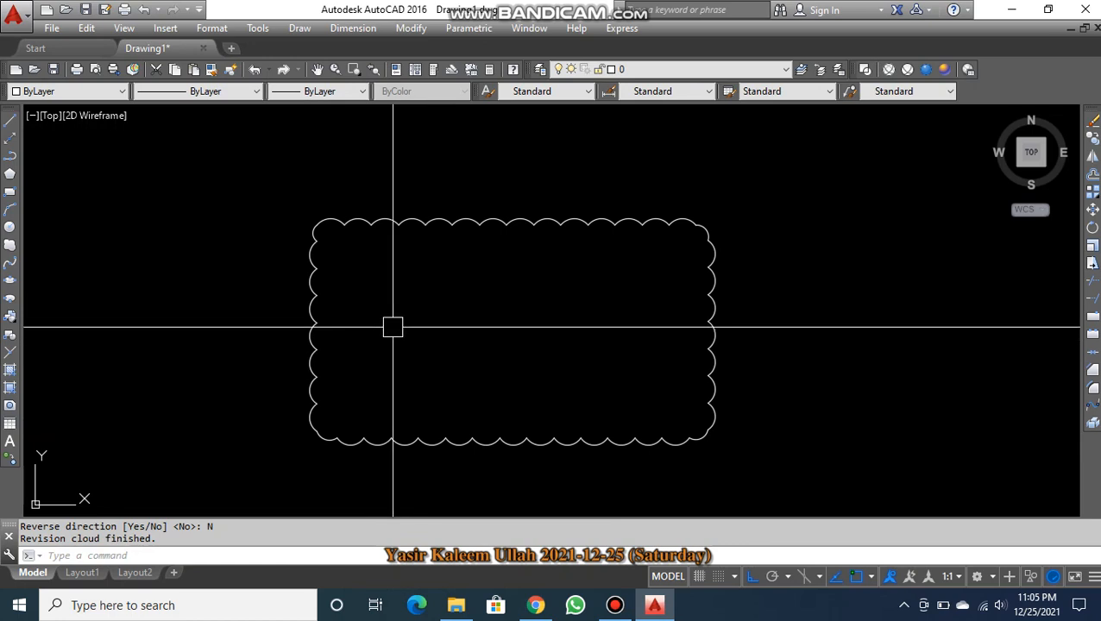
- Erase the rectangular revision cloud with the E (ERASE) command
click(425, 224)
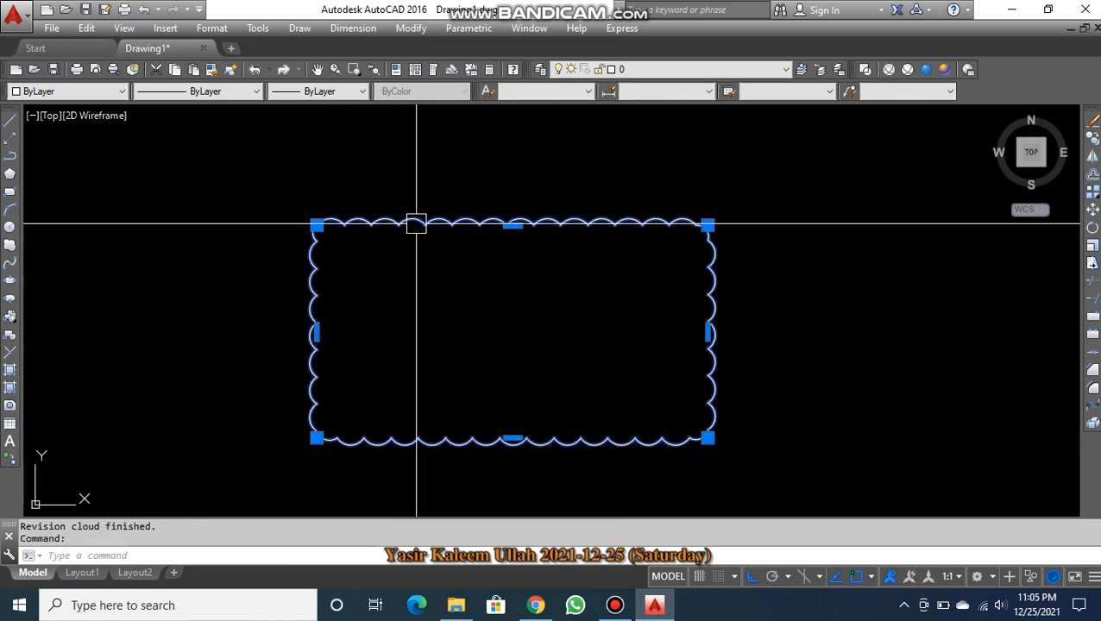
text(E)
key(Return)
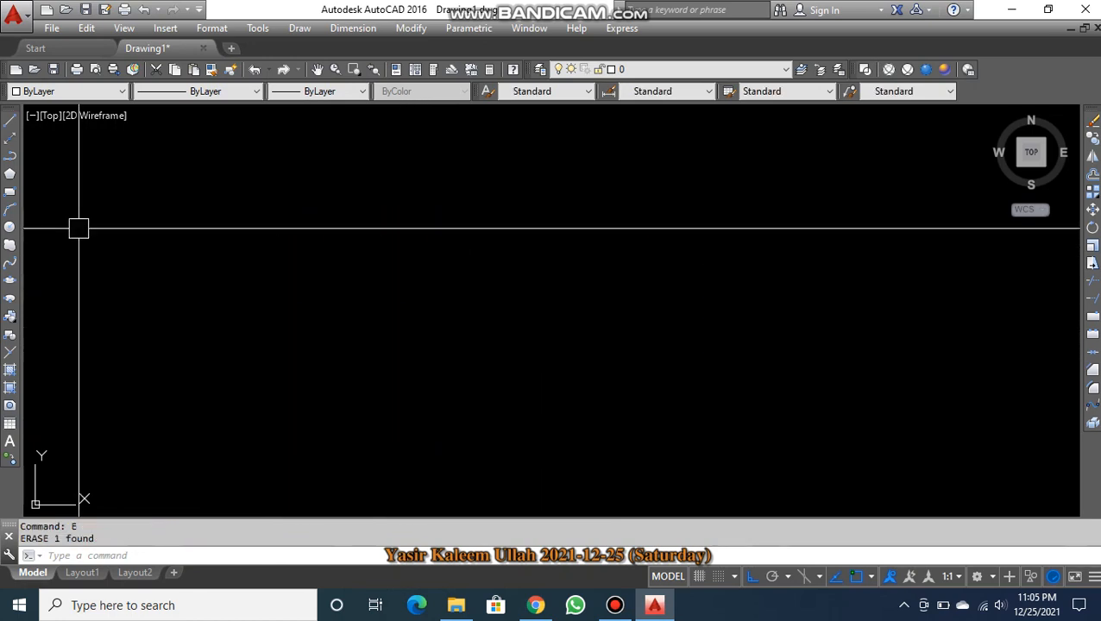
- Draw a staircase-shaped spline descending diagonally to the right through alternating horizontal and vertical fit points using the Spline tool
click(9, 264)
click(90, 154)
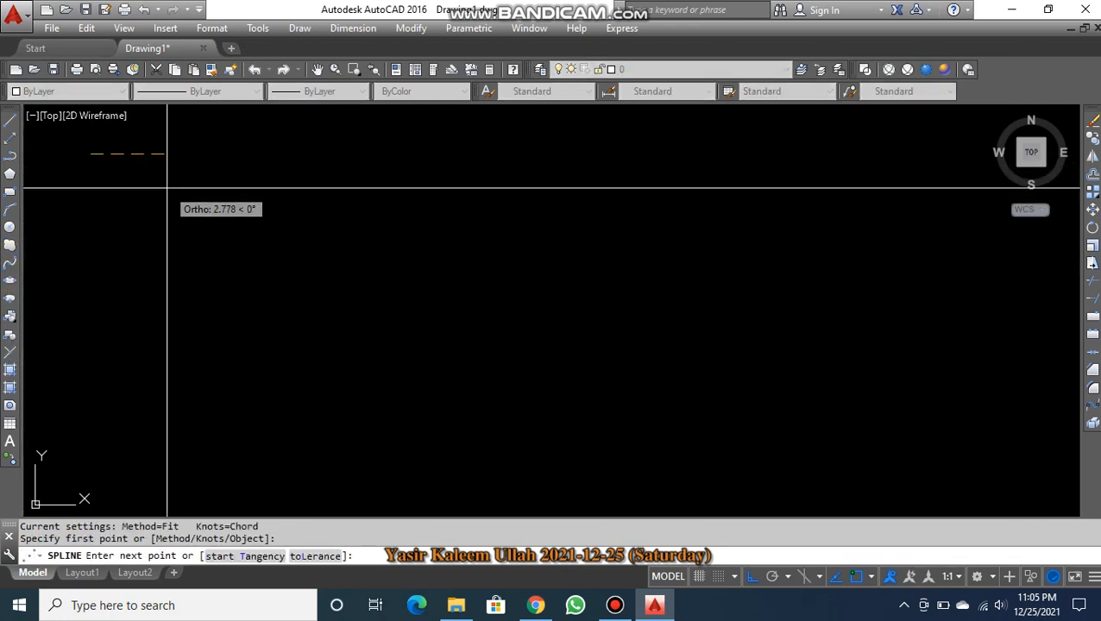
click(194, 220)
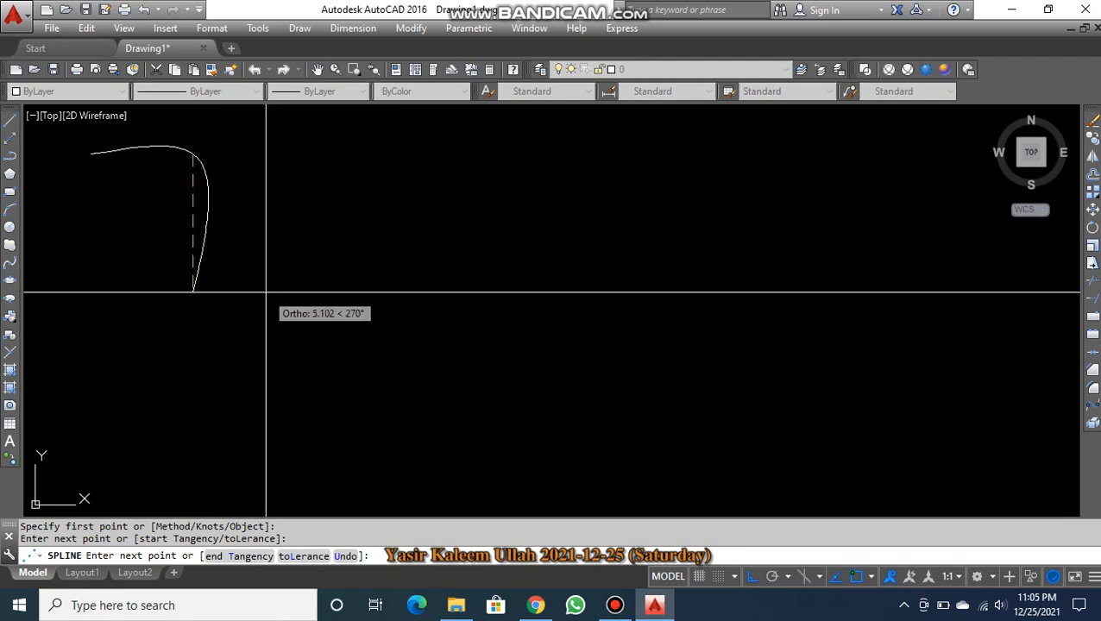
click(302, 302)
click(466, 315)
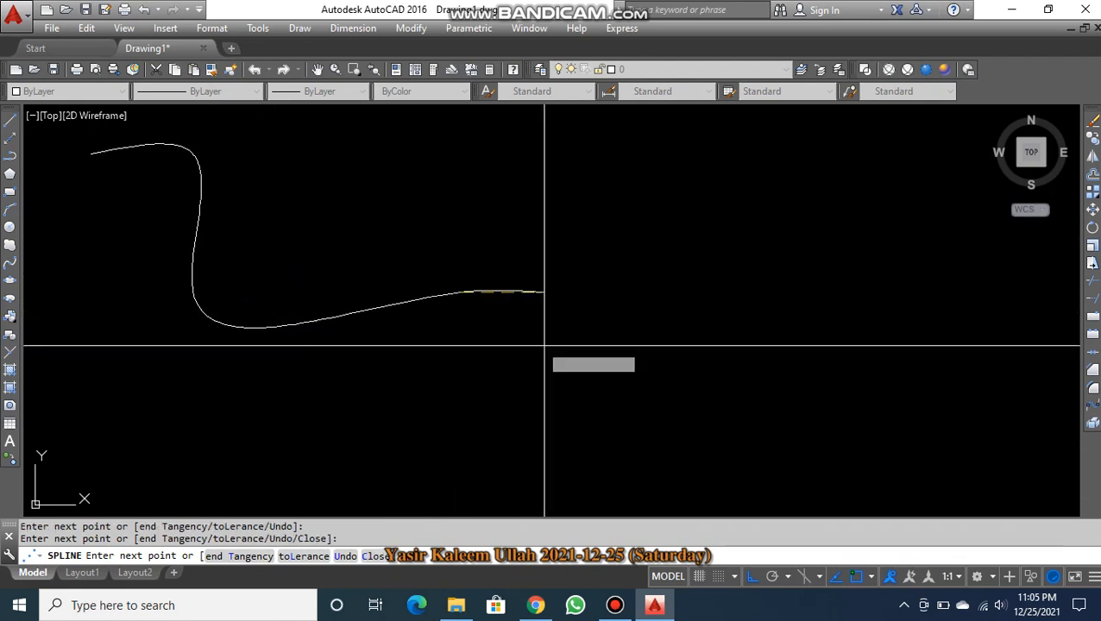
click(597, 455)
click(715, 452)
scroll(715, 405, down, 5)
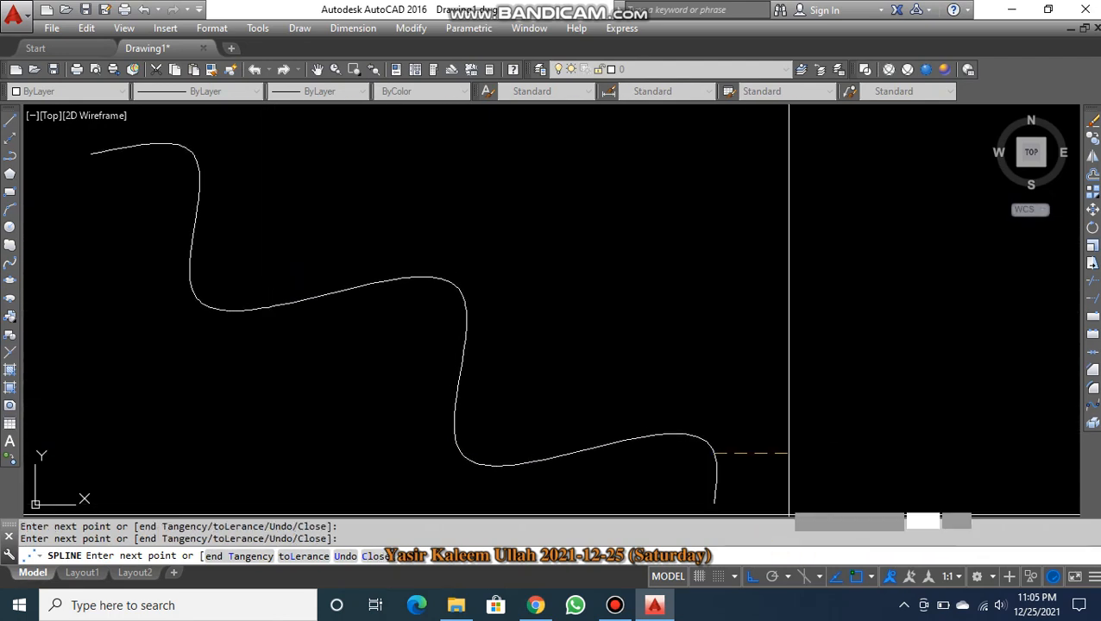
click(632, 423)
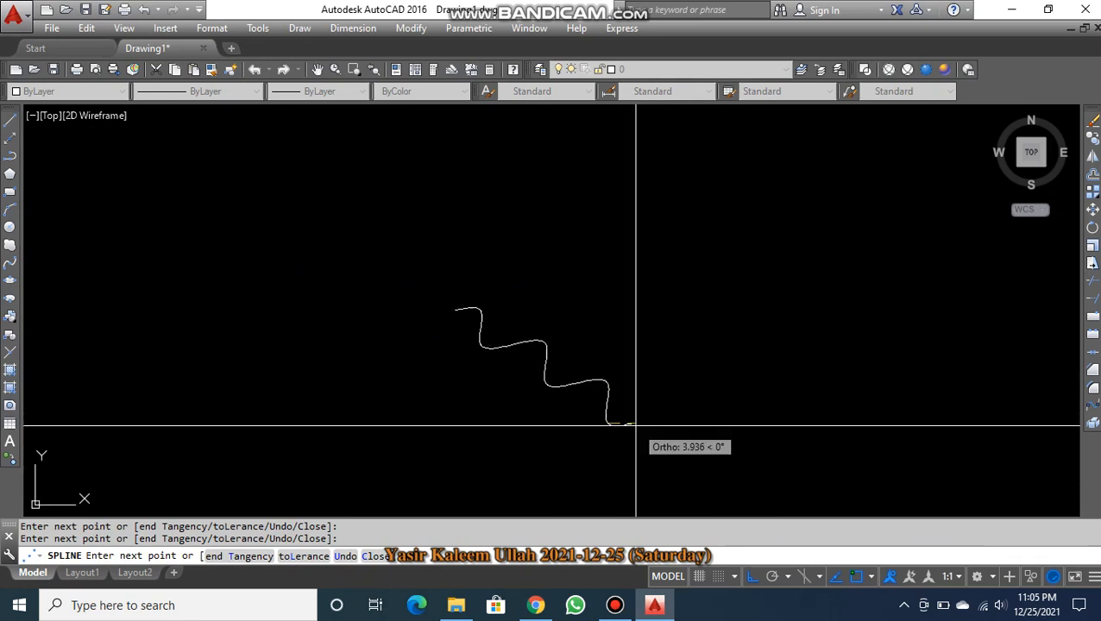
click(674, 427)
click(706, 466)
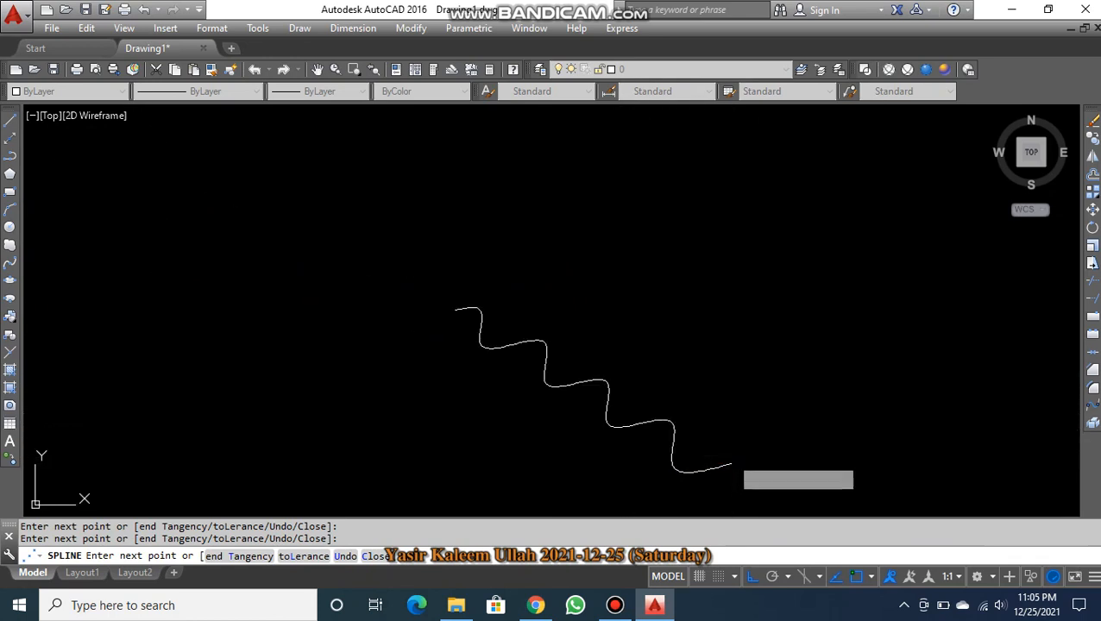
middle_drag(732, 458, 563, 373)
click(602, 423)
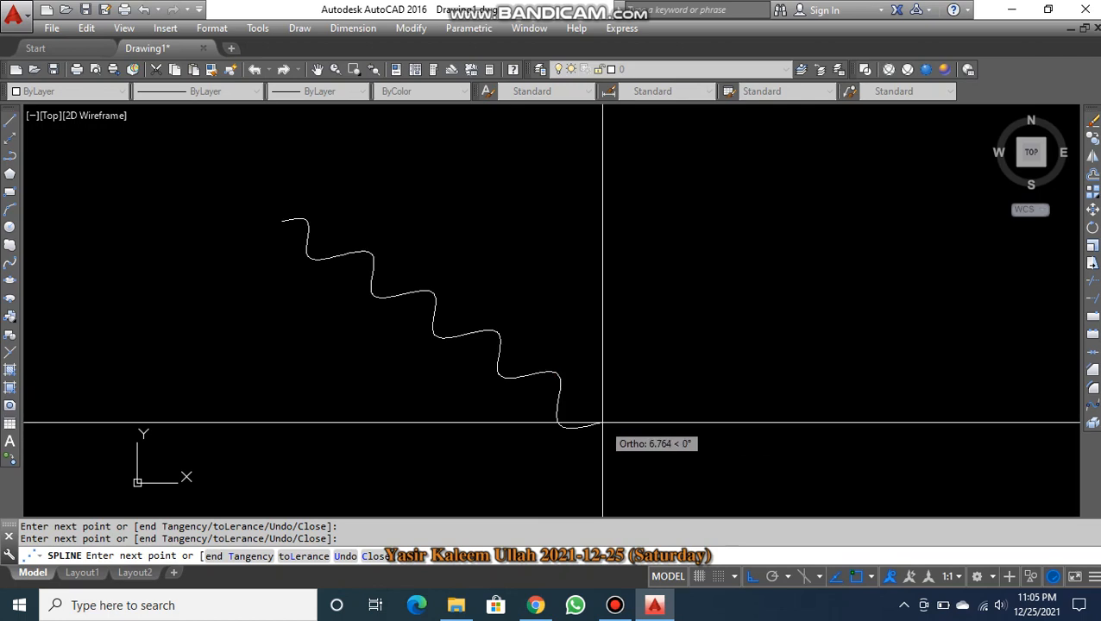
key(Return)
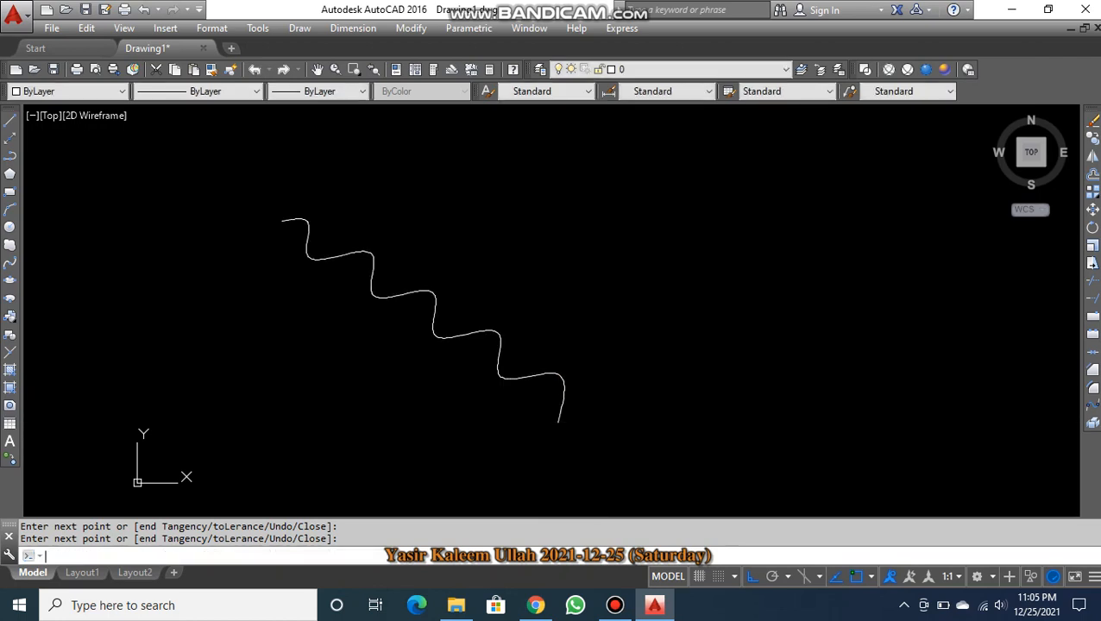
key(Return)
key(Escape)
key(Escape)
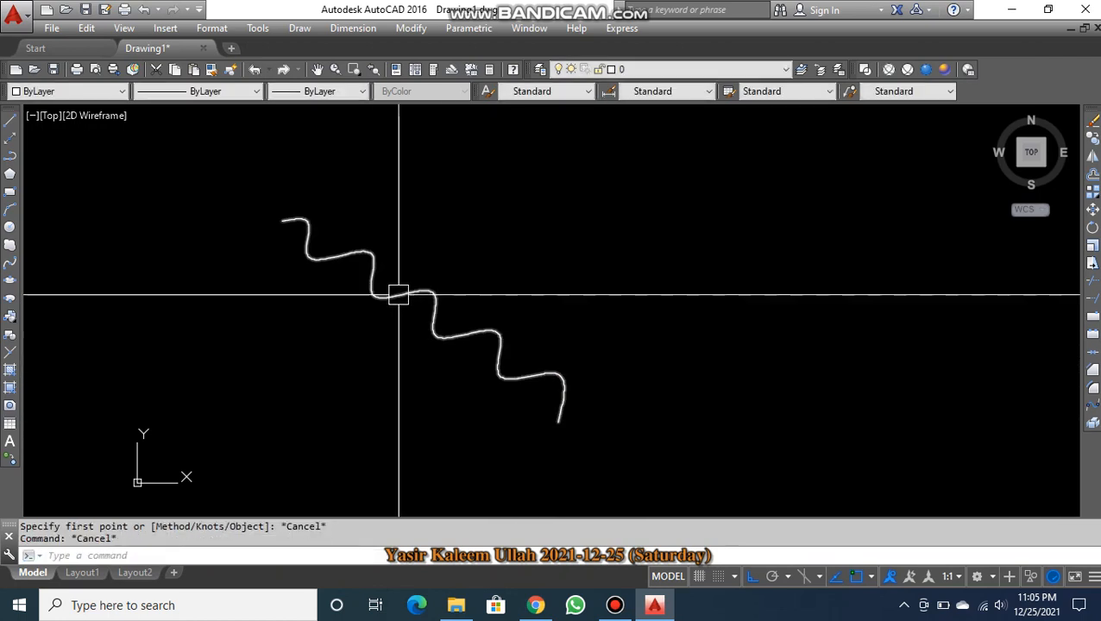
- Erase the staircase-shaped spline with the E (ERASE) command
click(465, 334)
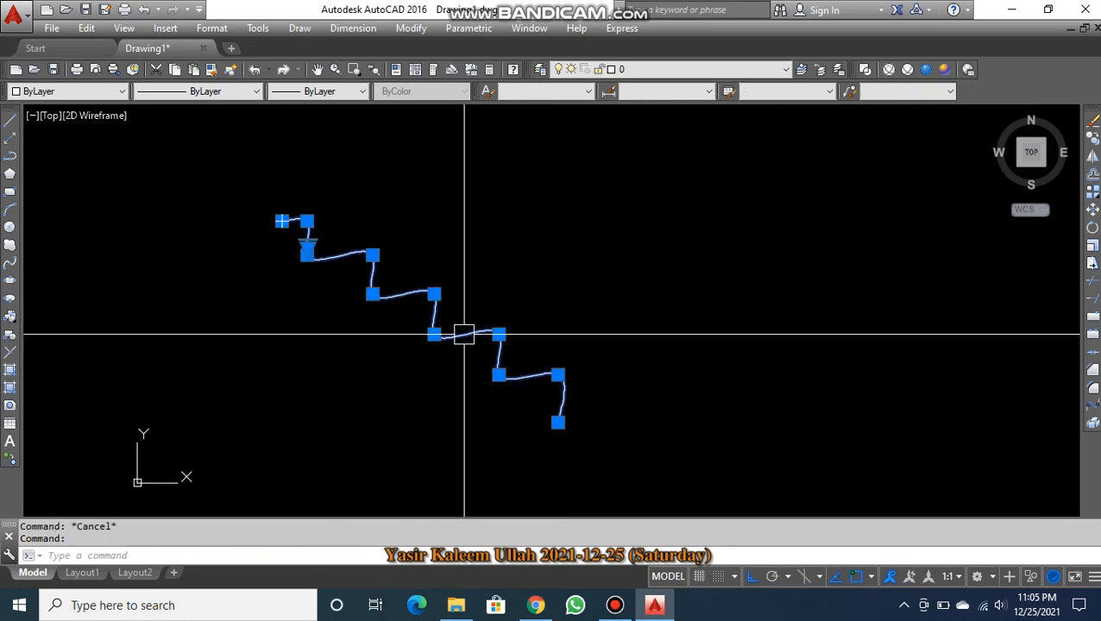
text(e)
key(Return)
key(Escape)
key(Escape)
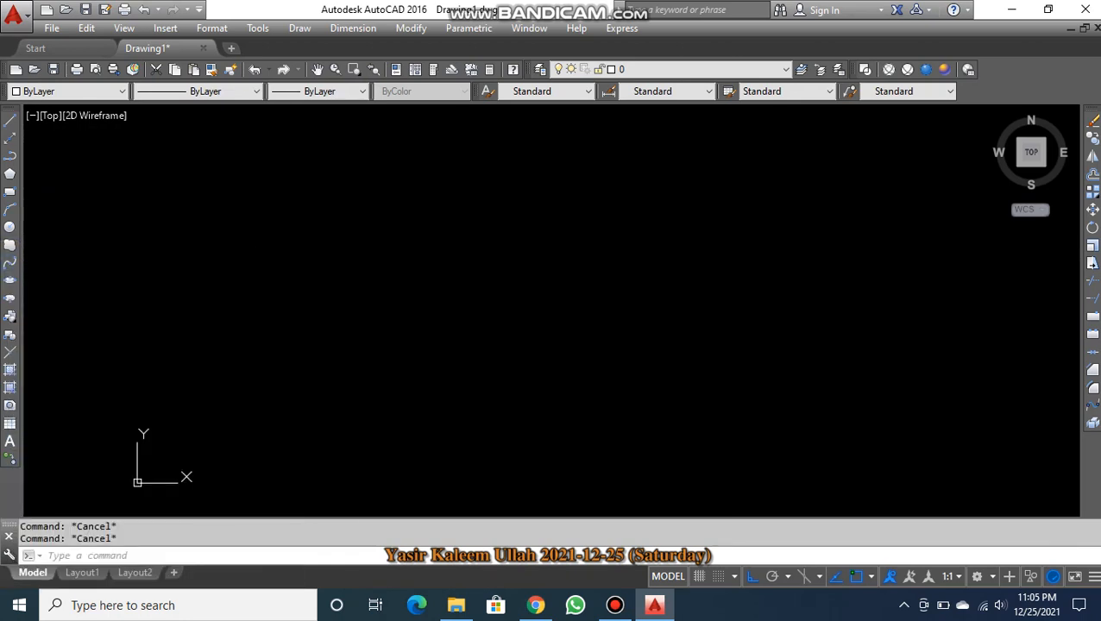
- Draw another wavy spline stepping down to the right through alternating horizontal and vertical fit points with the SPL command
text(SPL)
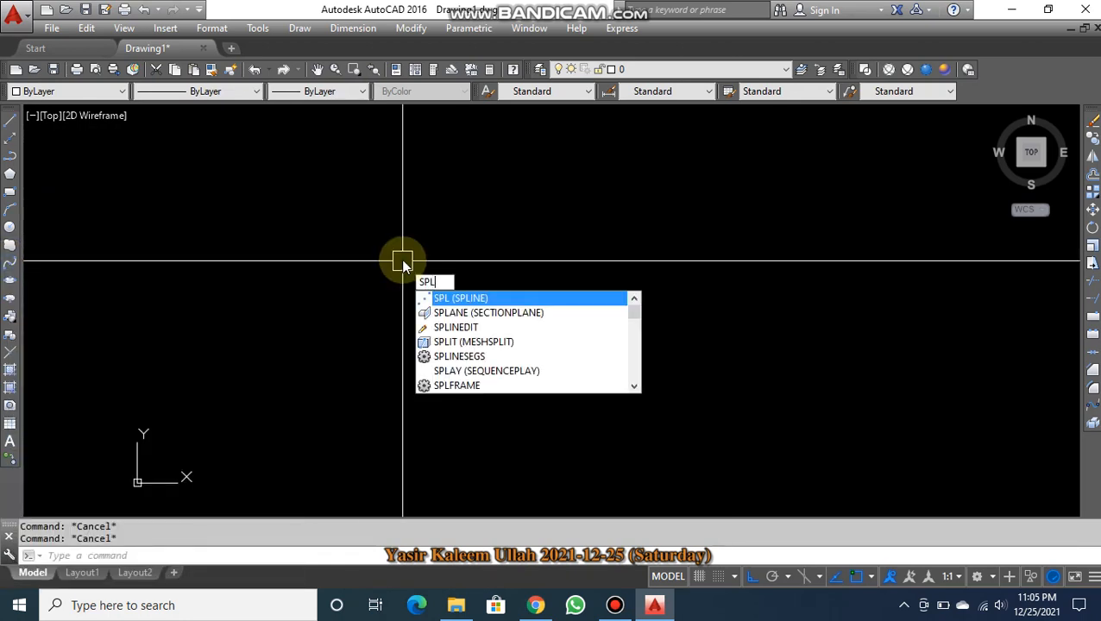
key(Return)
click(402, 239)
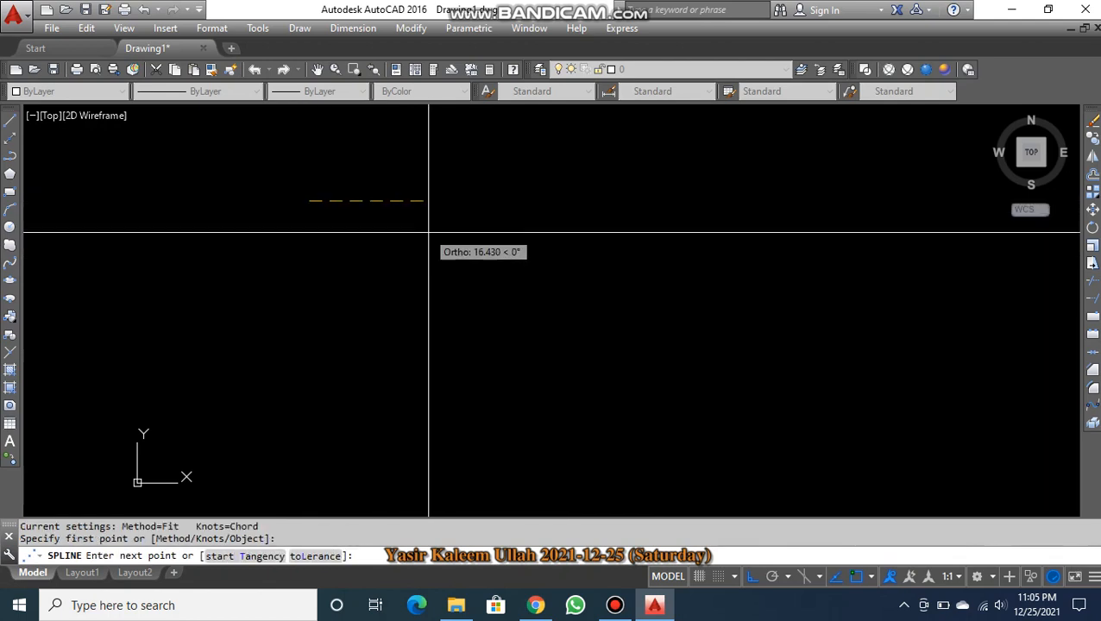
click(354, 203)
click(355, 259)
click(430, 259)
click(440, 349)
click(548, 354)
click(557, 431)
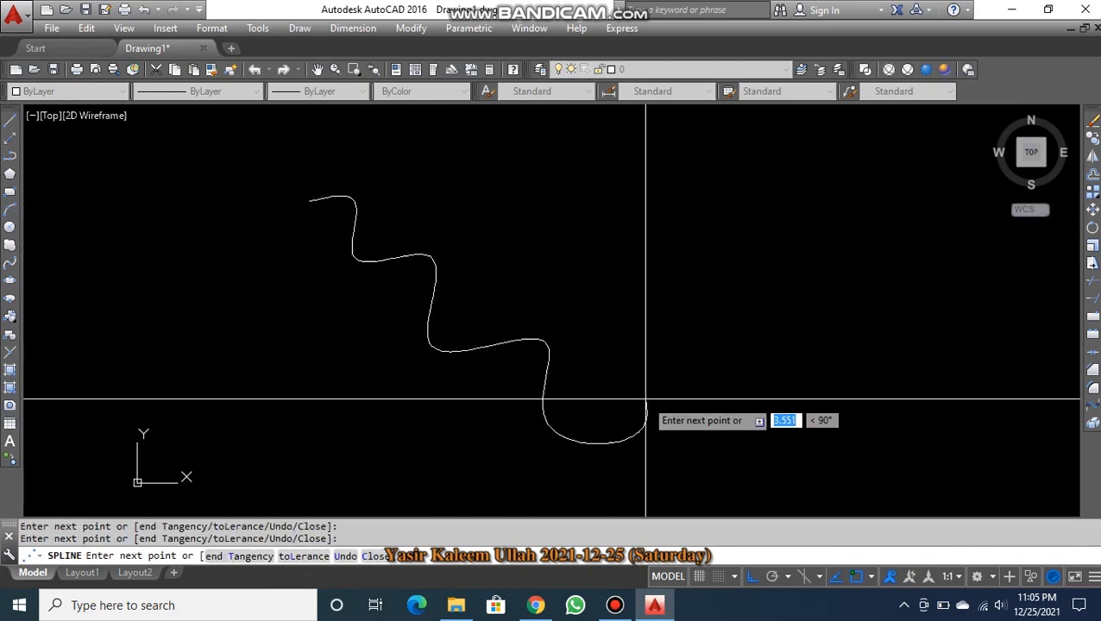
click(673, 485)
key(Return)
key(Escape)
- Erase the spline drawn with SPL using the E command
click(544, 374)
text(e)
key(Return)
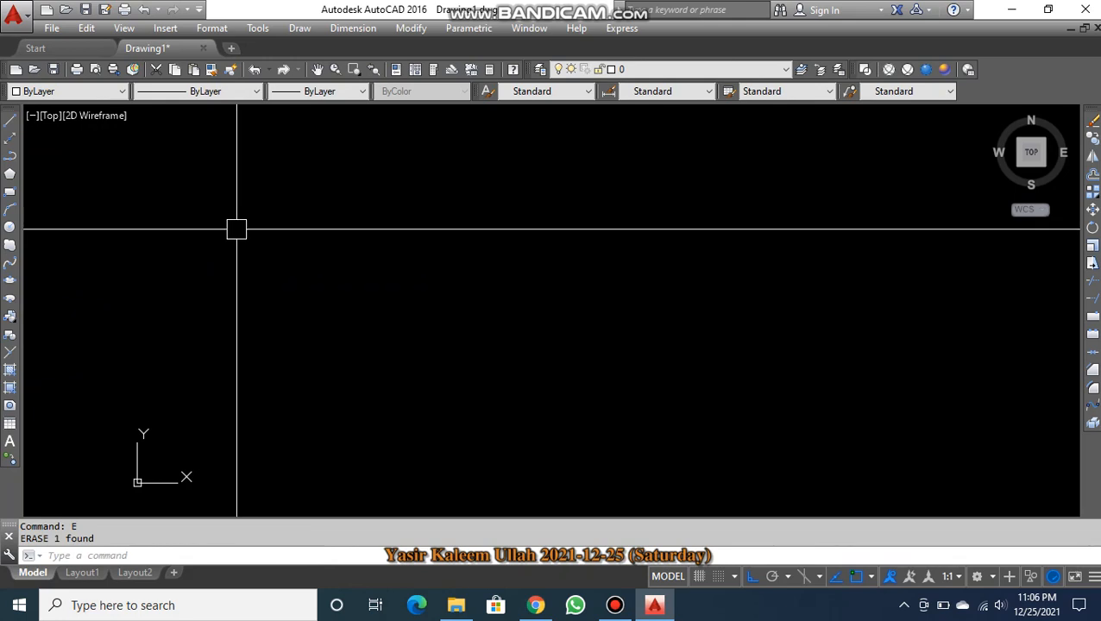
- Draw a flat horizontal ellipse about 50 mm wide and roughly a quarter as high in the middle of the drawing area
click(11, 284)
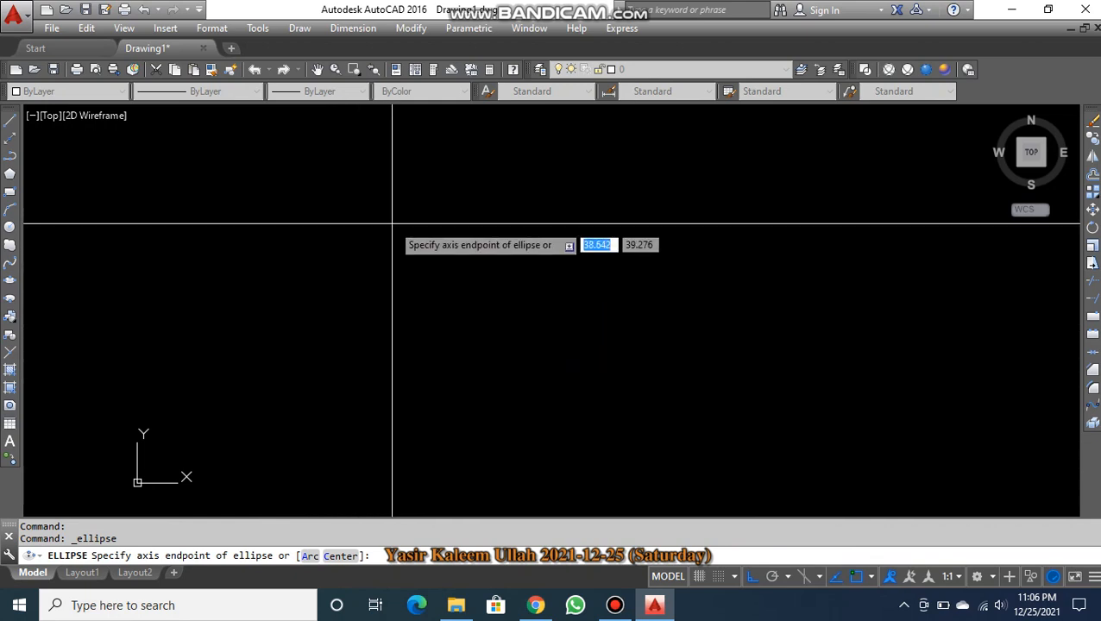
click(379, 299)
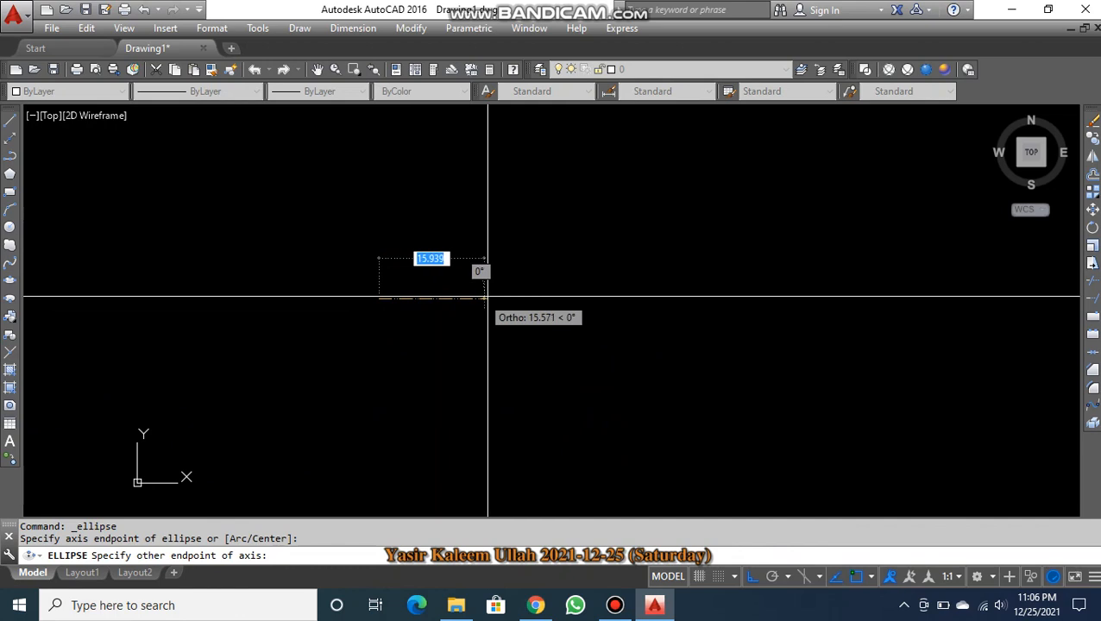
click(708, 299)
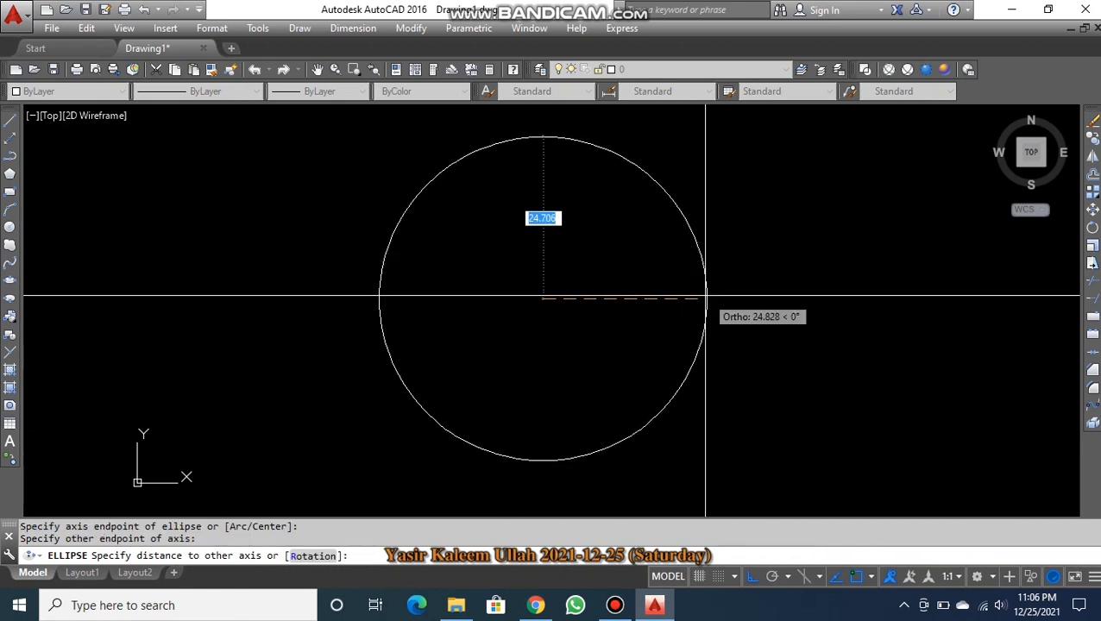
click(582, 302)
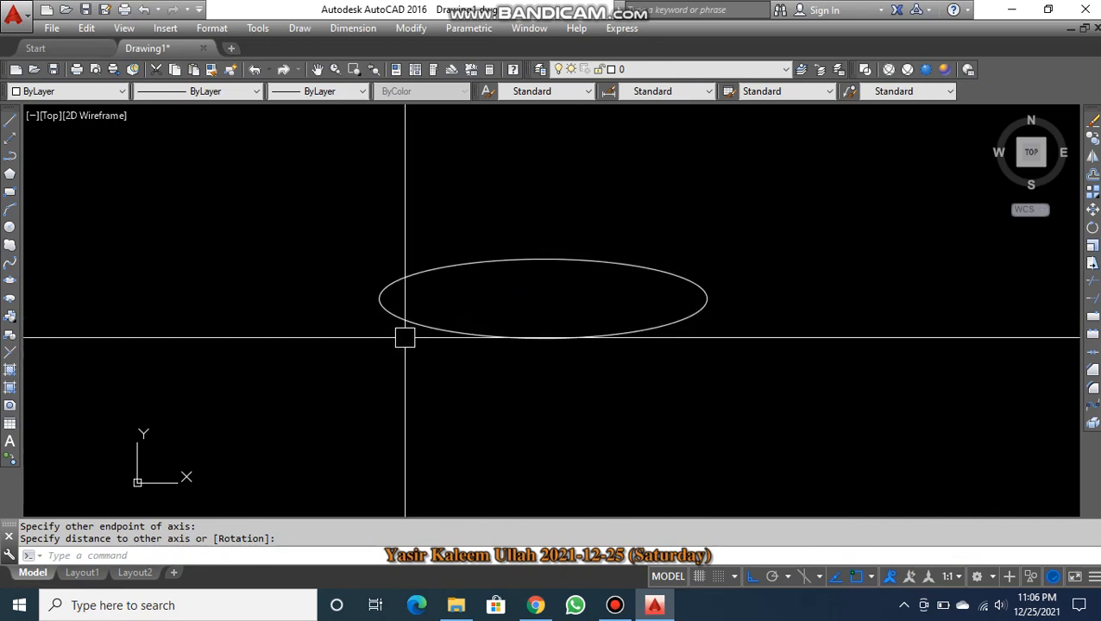
- Draw a narrow upright ellipse to the right of the horizontal one with the EL command, its long axis vertical
click(651, 328)
middle_drag(651, 328, 360, 354)
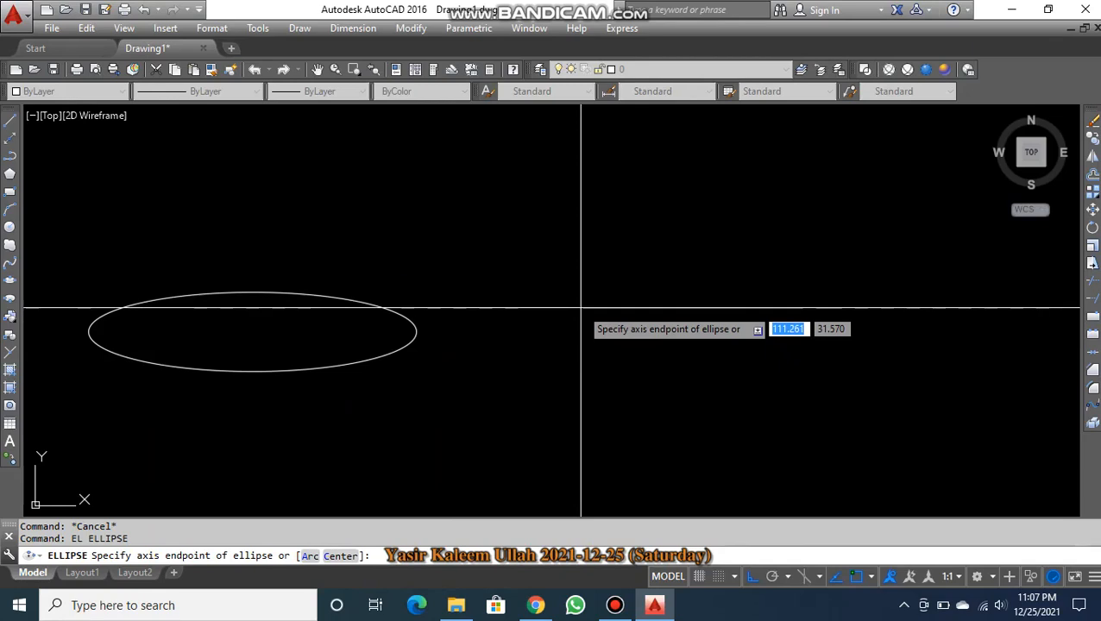
key(Escape)
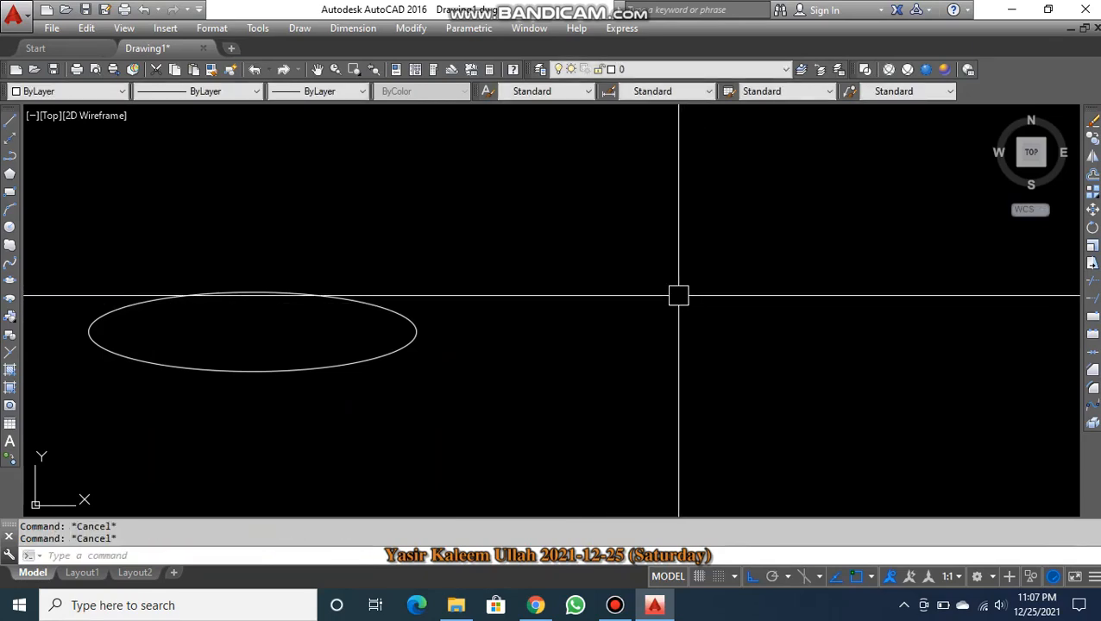
text(EL)
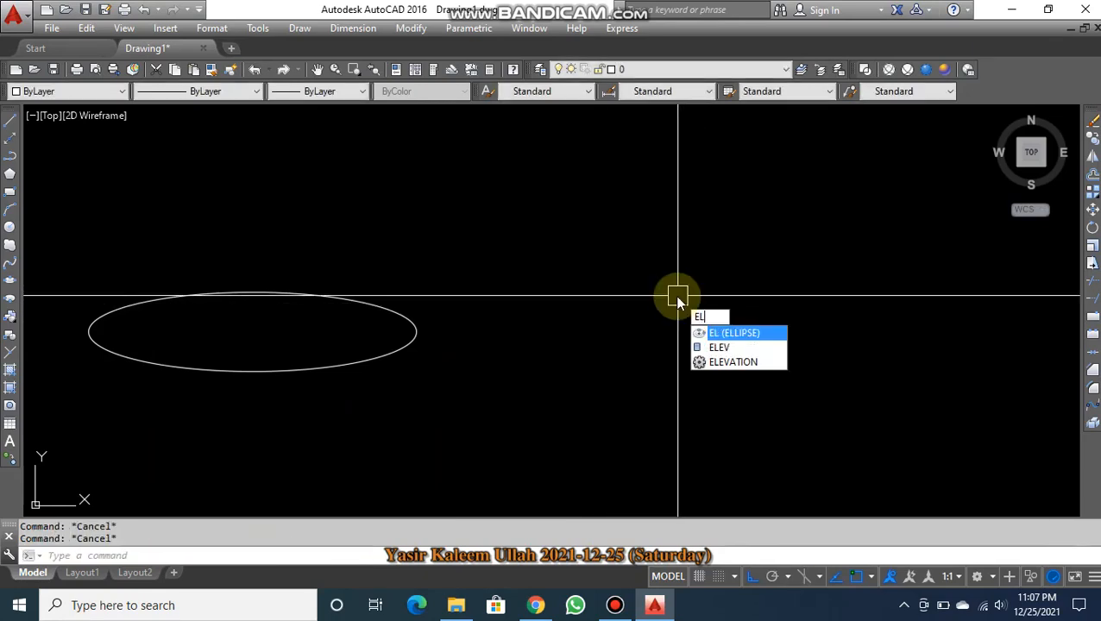
key(Return)
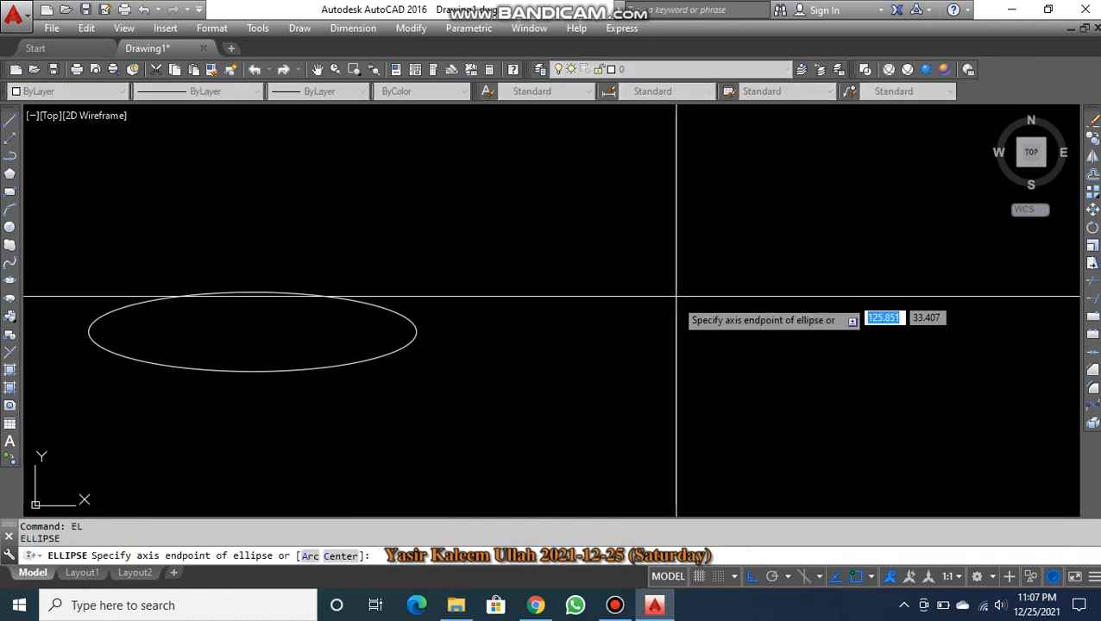
click(706, 354)
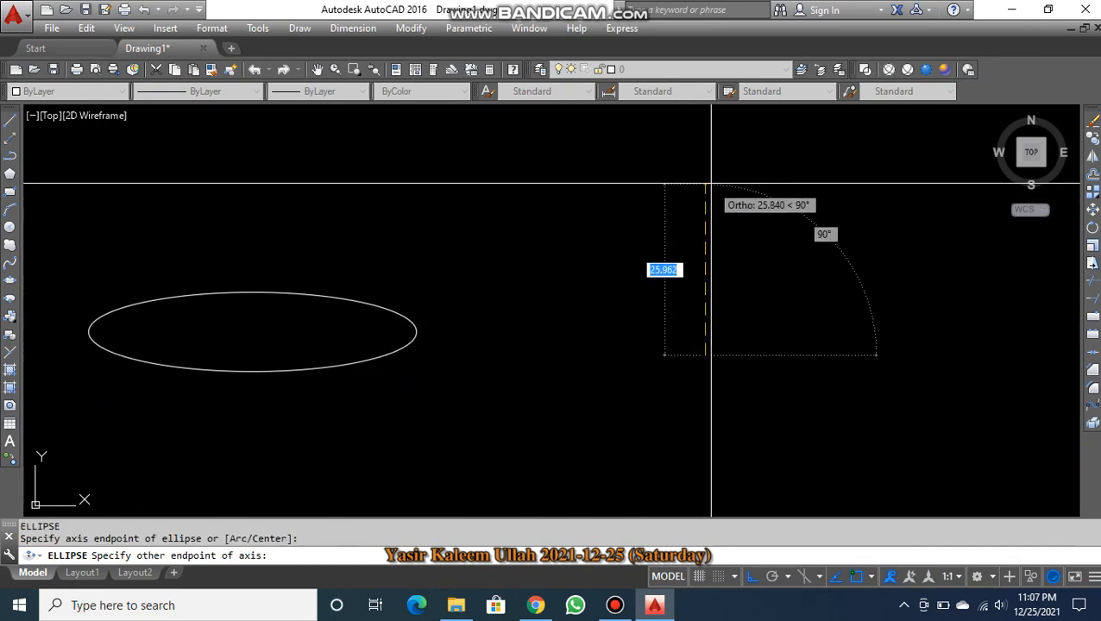
click(715, 129)
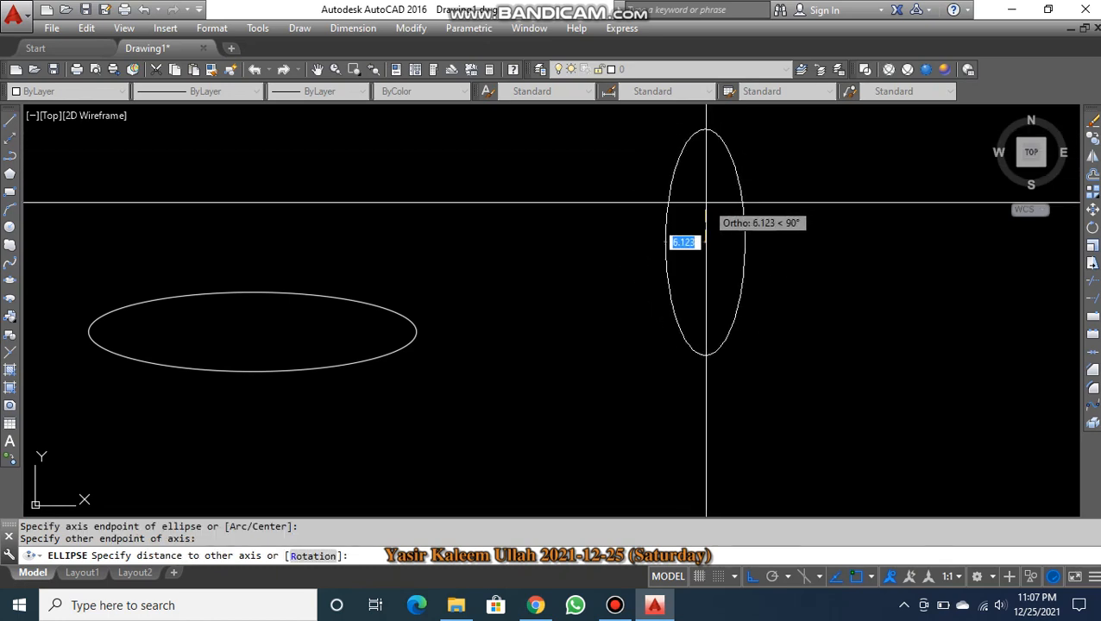
click(710, 216)
- Select both ellipses with a crossing window and erase them with the E command
scroll(716, 278, down, 2)
middle_drag(717, 280, 643, 315)
click(692, 238)
click(420, 390)
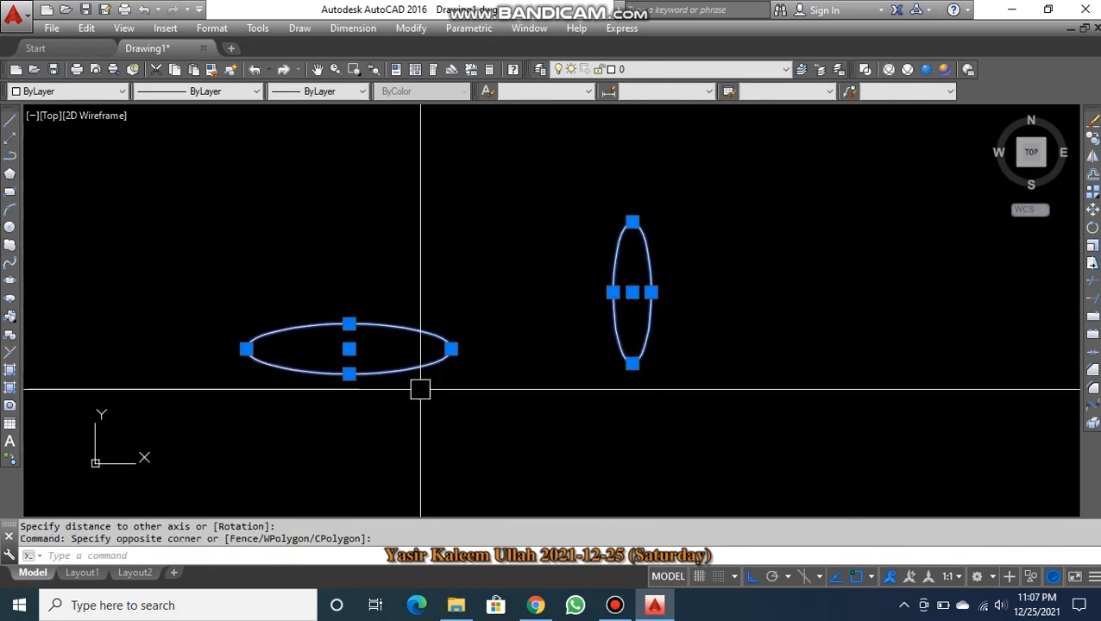
text(E)
key(Return)
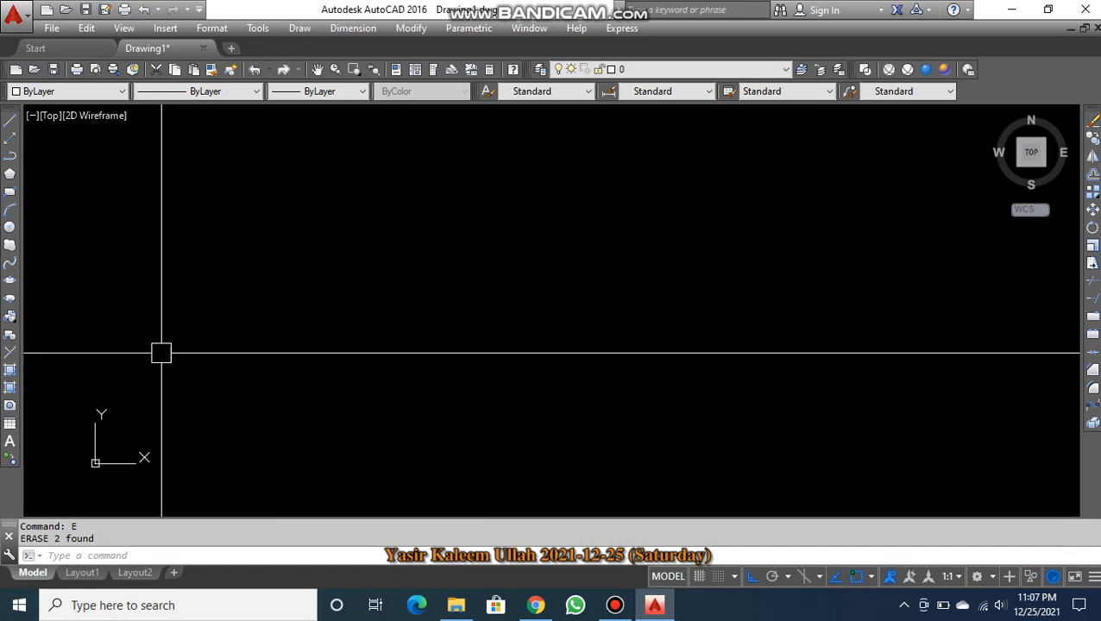
key(Escape)
key(Escape)
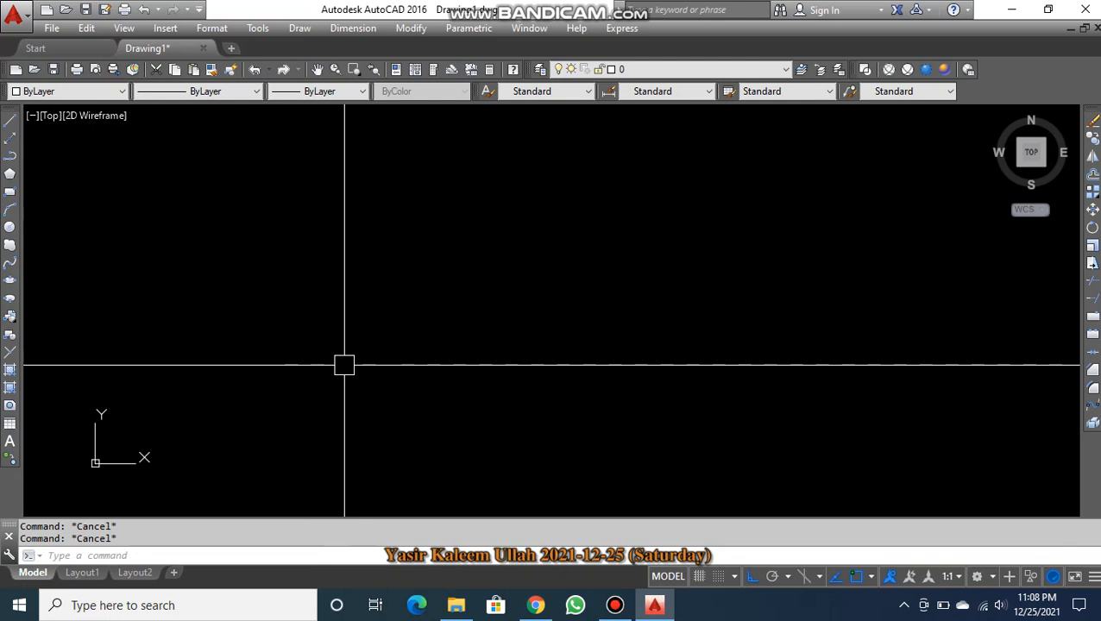
- Draw a right-opening elliptical arc from a horizontal ellipse about three times wider than high, with Ortho off for the start and end angles
click(12, 302)
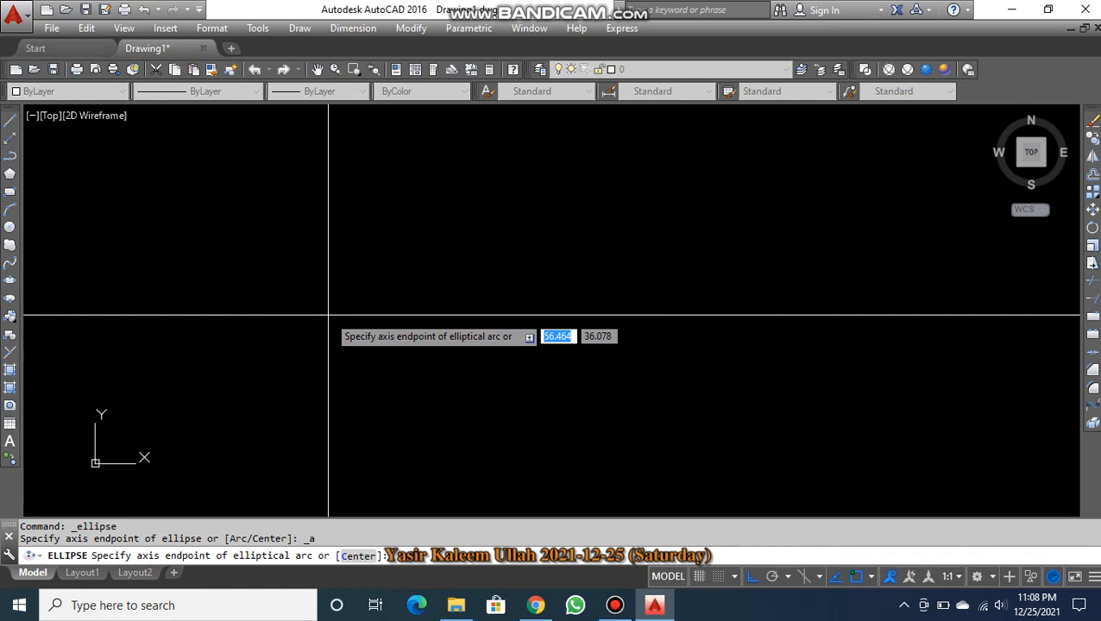
click(395, 315)
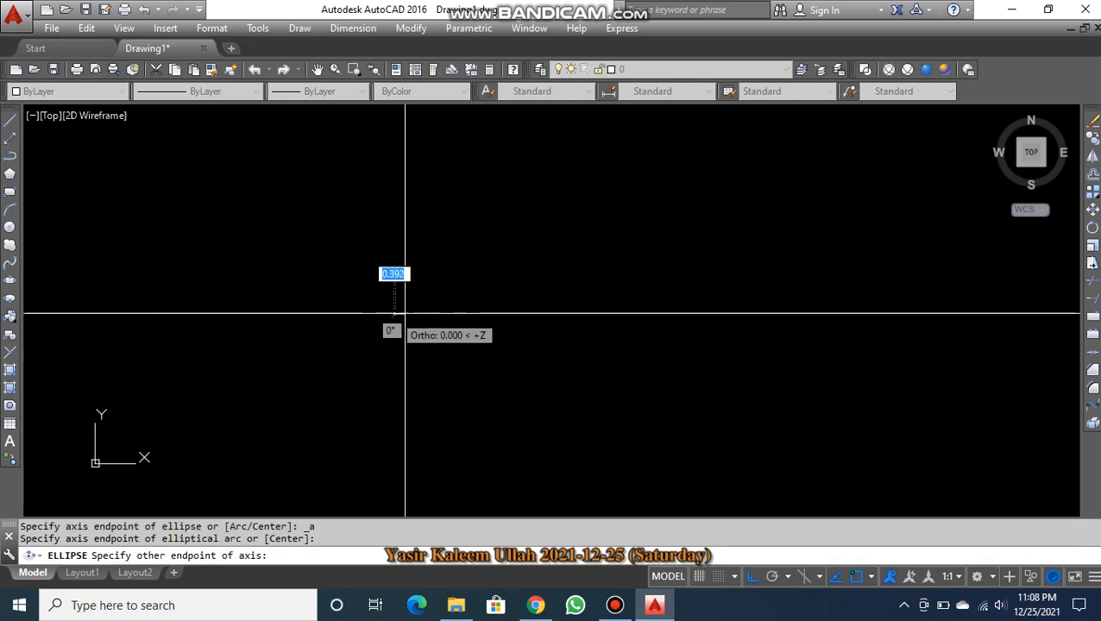
click(716, 313)
click(554, 265)
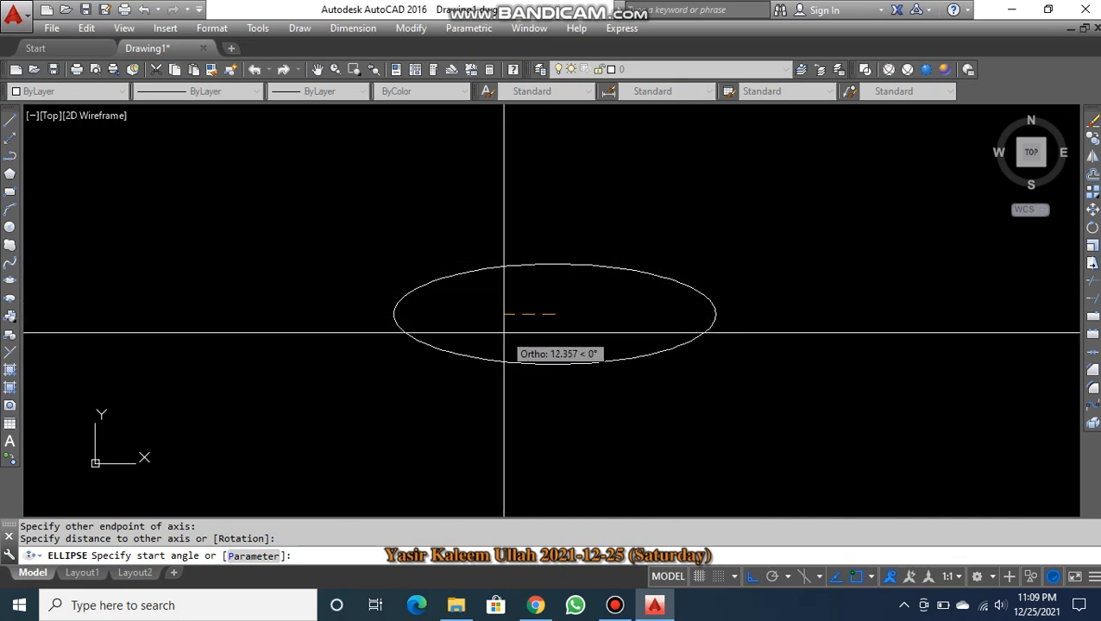
key(F8)
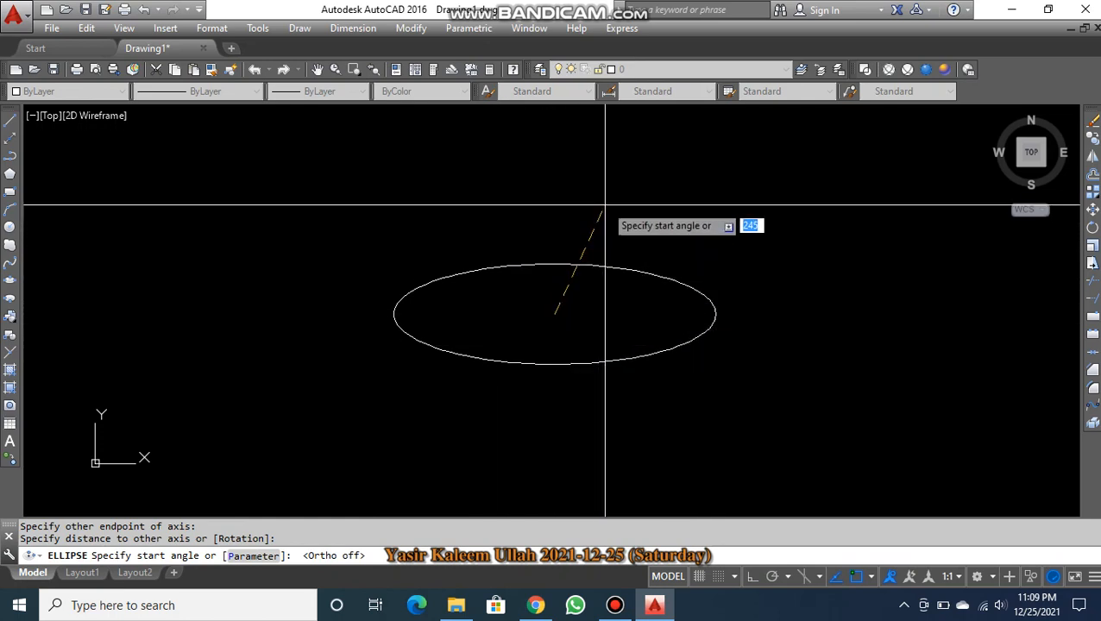
click(381, 206)
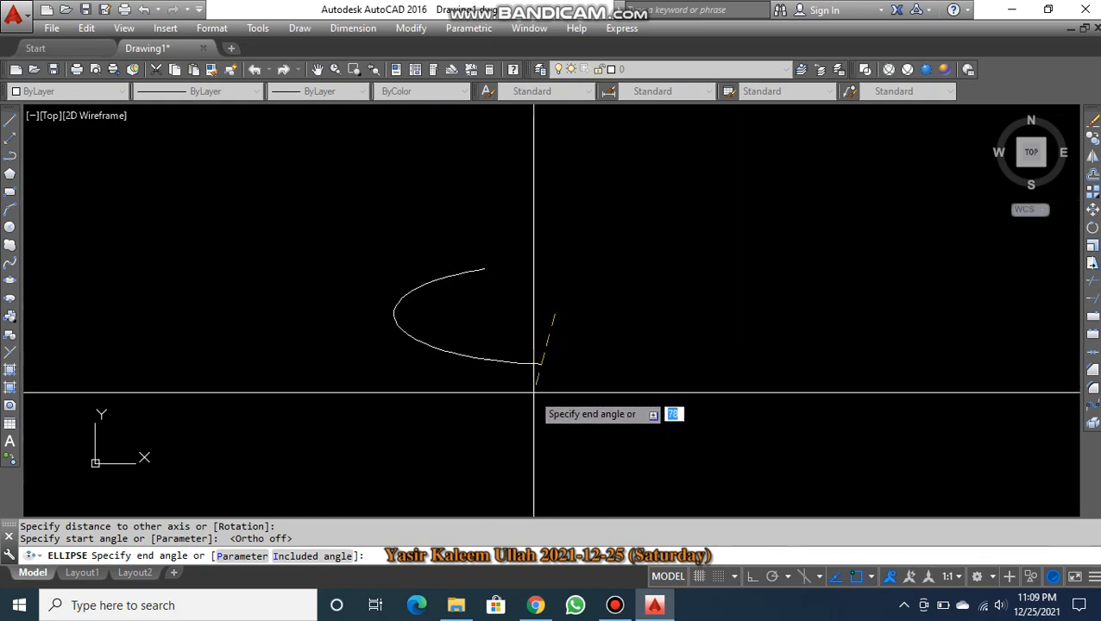
click(384, 390)
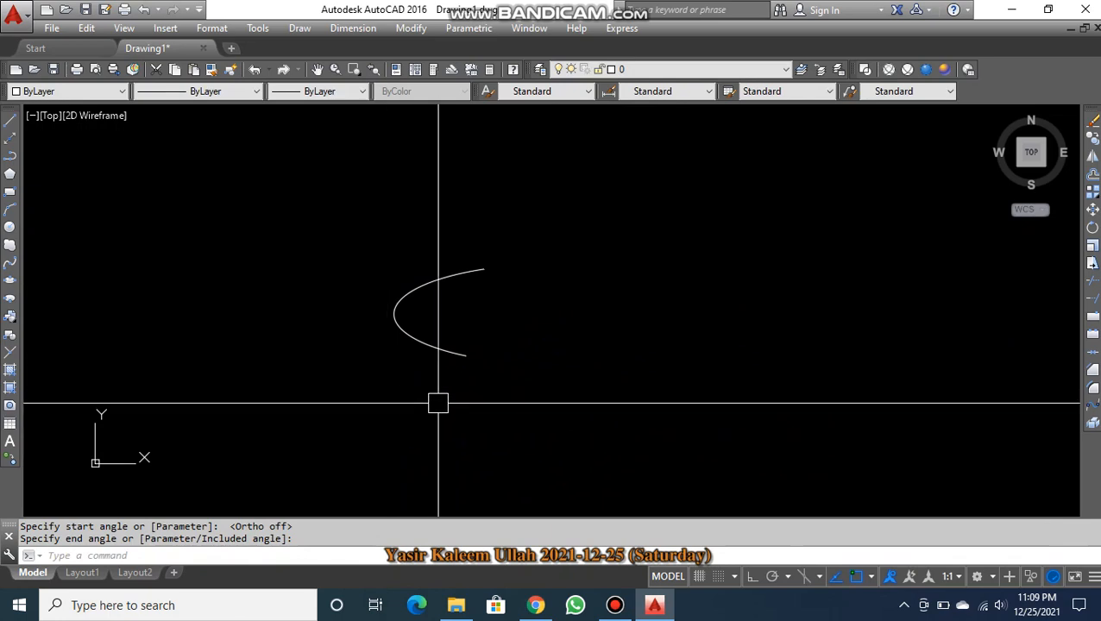
middle_drag(559, 411, 614, 339)
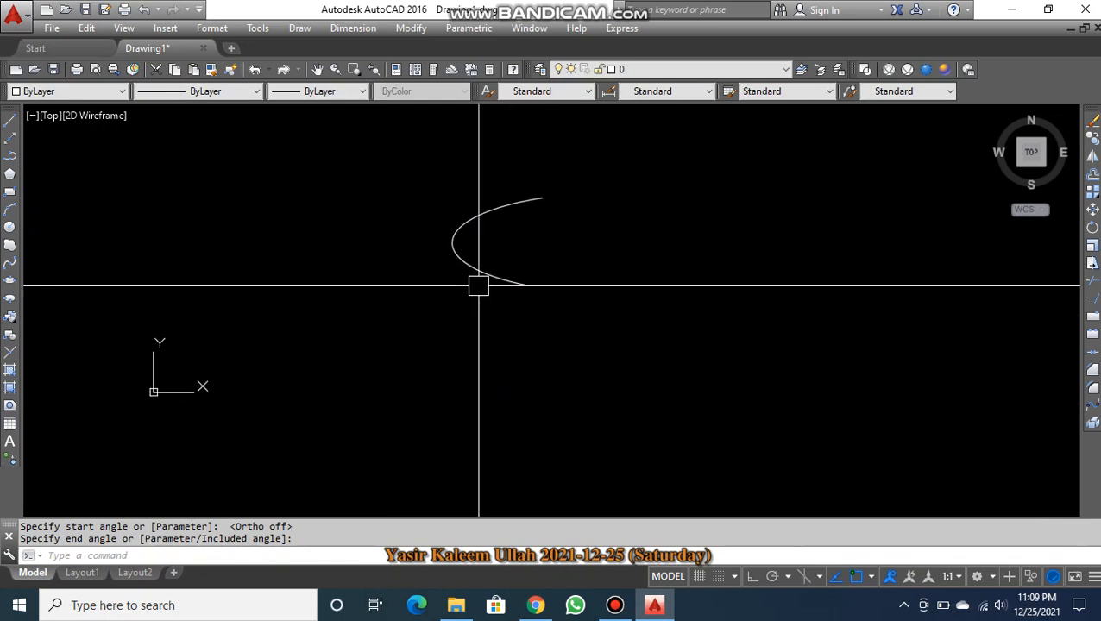
- Select the elliptical arc and erase it with the E command
click(523, 286)
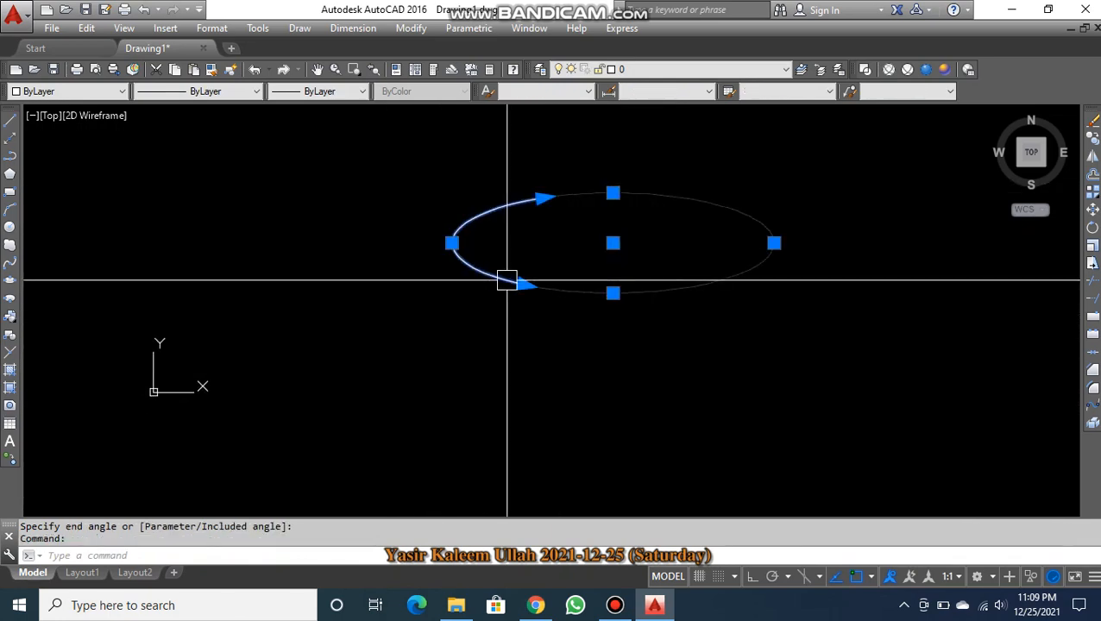
text(e)
key(Return)
key(Escape)
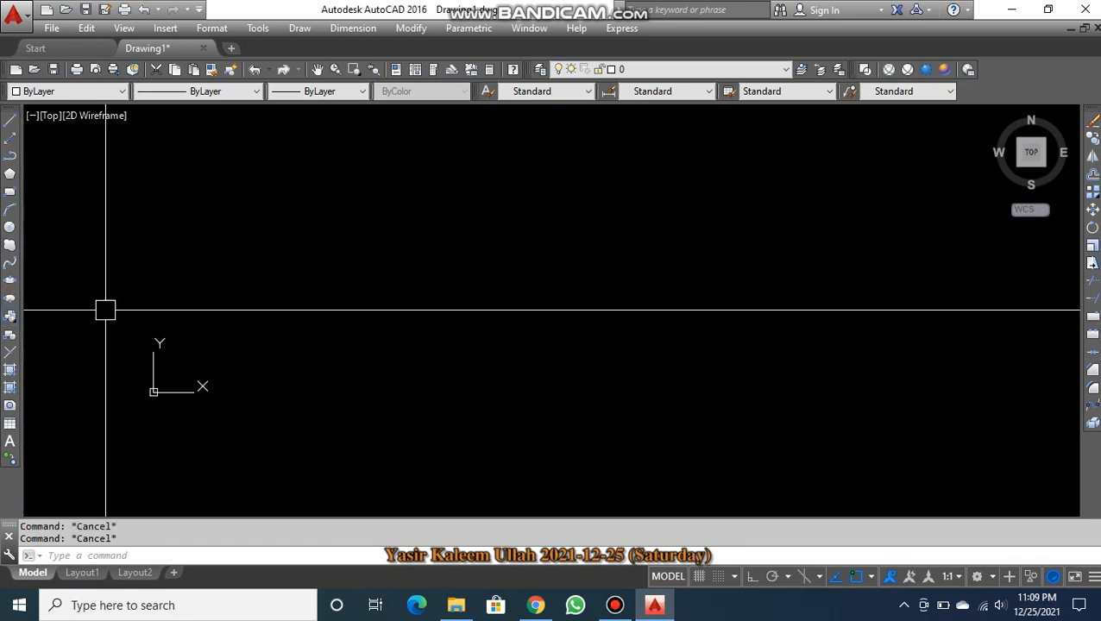
- Draw a circle from a centre point and a freely picked radius in the empty drawing area
text(c)
key(space)
click(379, 295)
click(397, 309)
key(Escape)
scroll(379, 309, up, 2)
key(space)
key(space)
scroll(401, 299, up, 4)
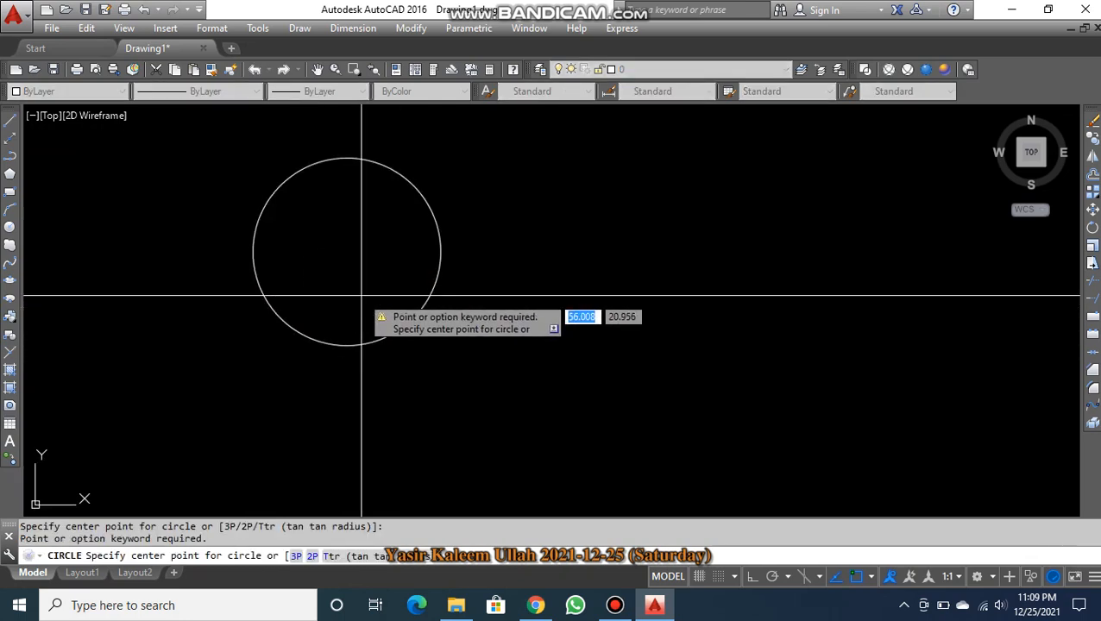
key(Escape)
- Offset the circle inward four times with the O command, using one picked distance, to form evenly spaced concentric circles
text(o)
key(space)
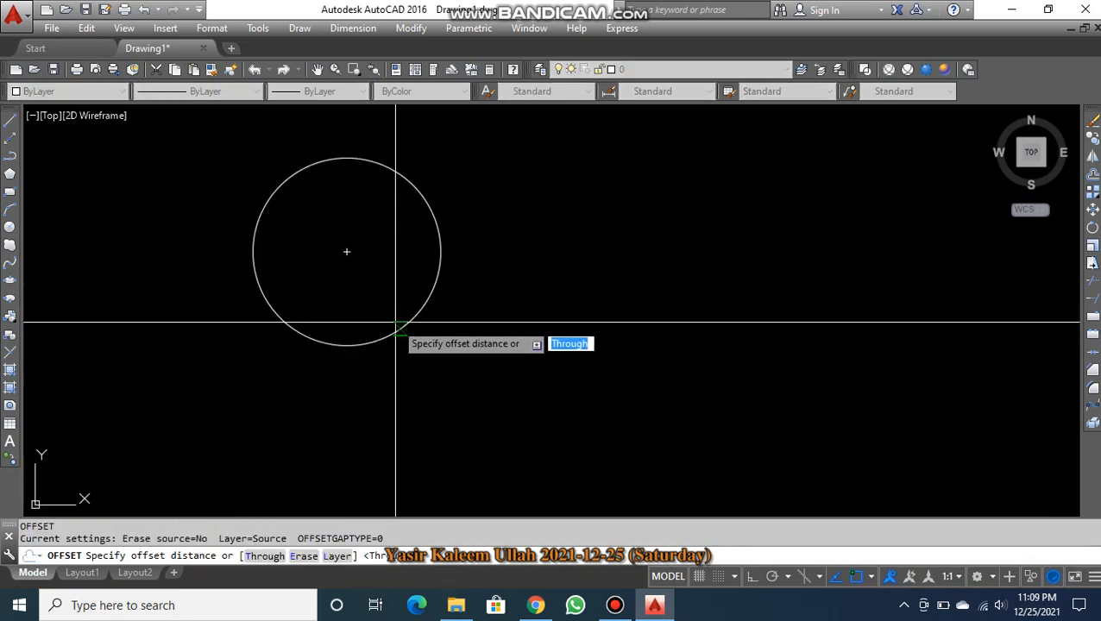
click(407, 315)
click(406, 318)
click(405, 319)
click(395, 306)
click(394, 307)
click(377, 287)
click(386, 295)
click(367, 275)
click(364, 271)
click(356, 258)
key(Escape)
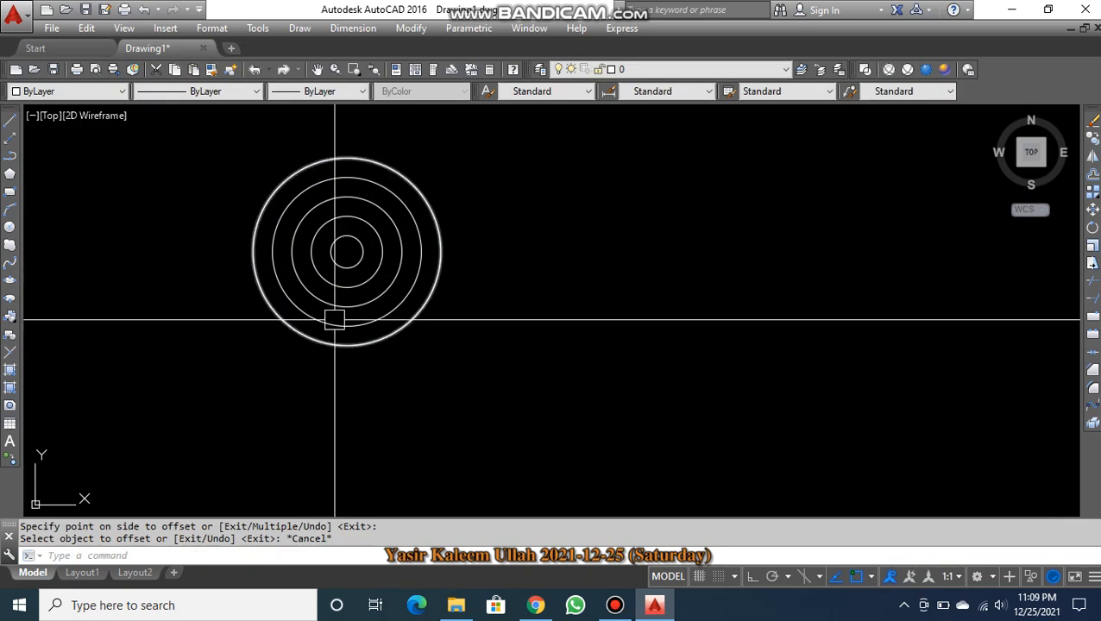
- Select the concentric circles one by one to check whether they are separate objects, and clear the selection
middle_drag(351, 293, 678, 354)
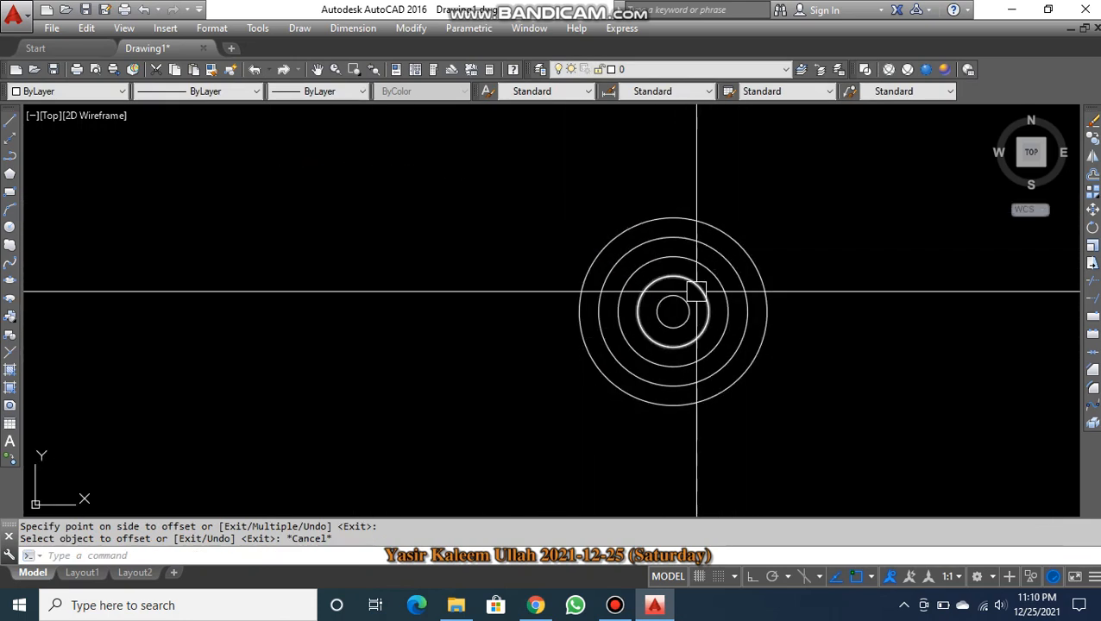
click(659, 307)
click(692, 283)
click(692, 262)
click(689, 241)
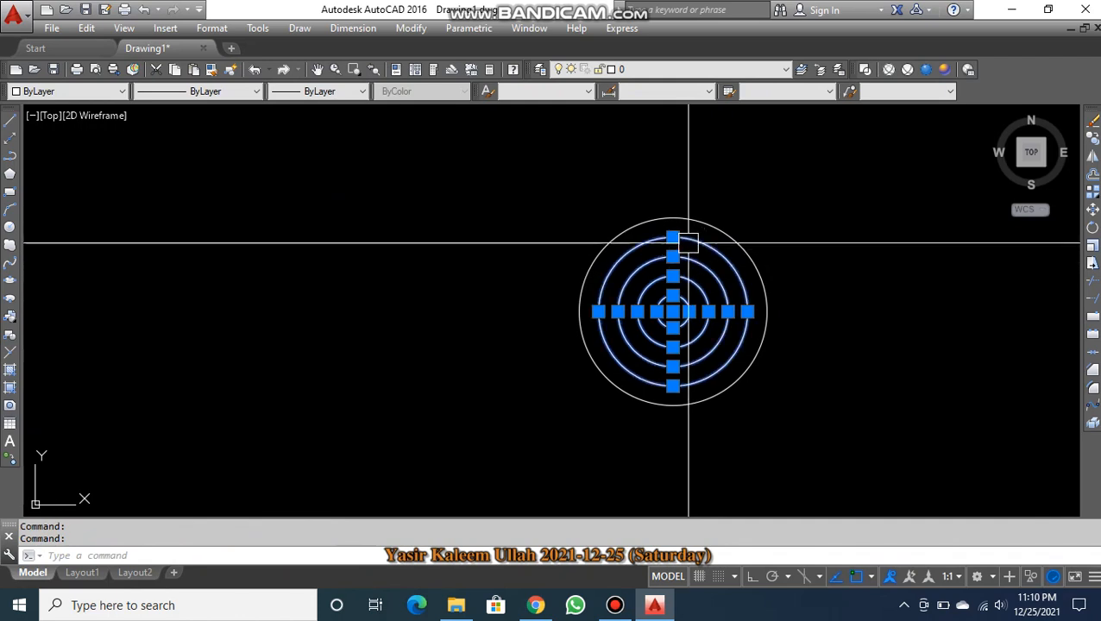
click(686, 222)
key(Escape)
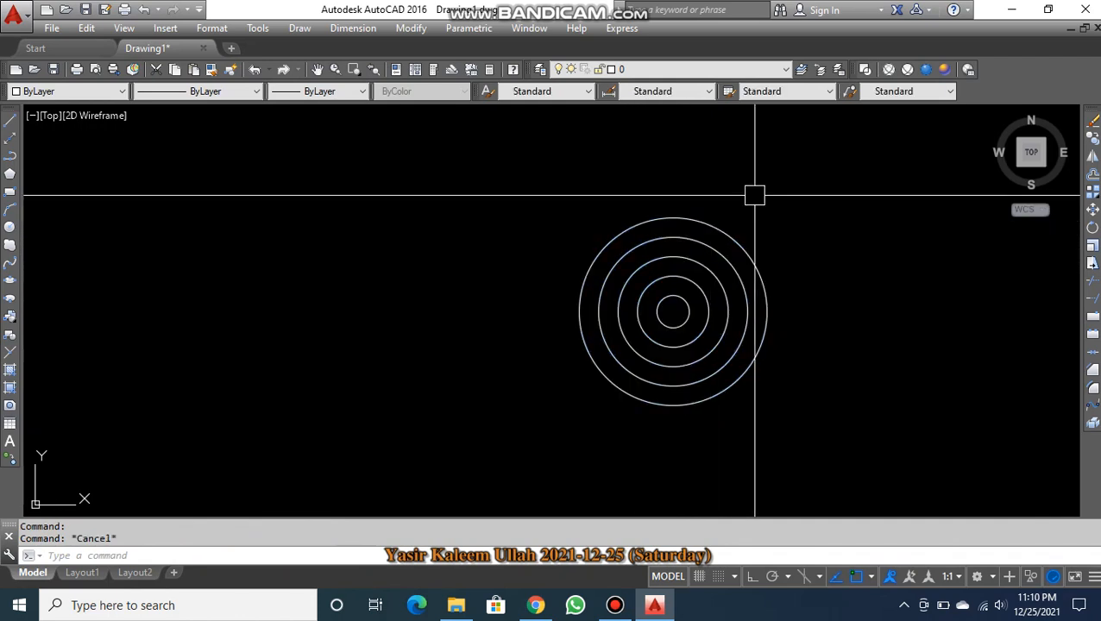
click(742, 240)
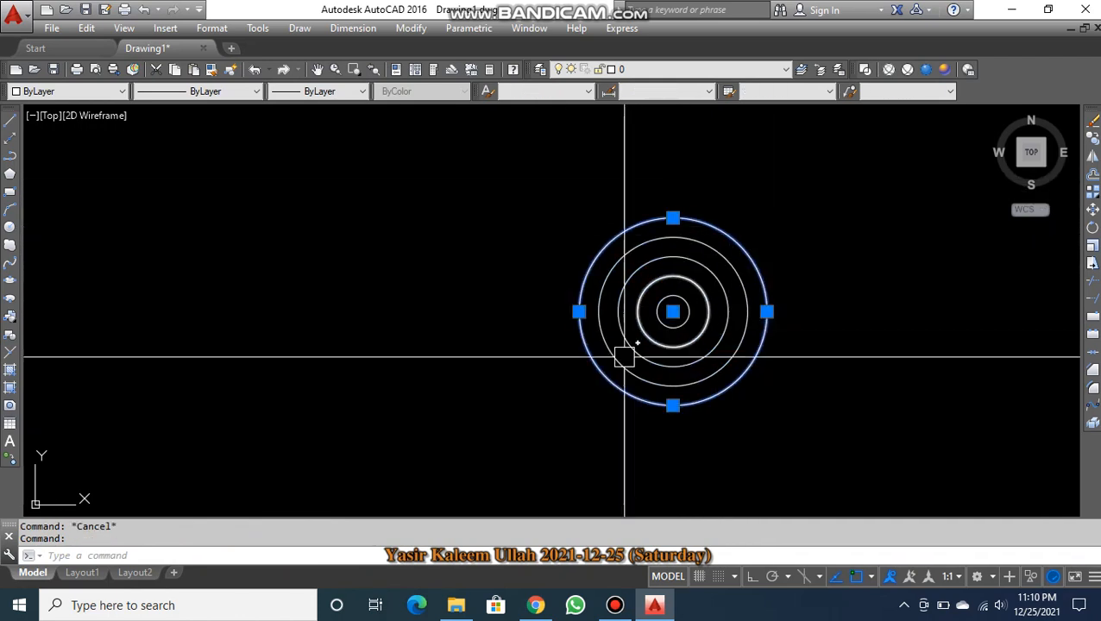
key(Escape)
mouse_move(629, 218)
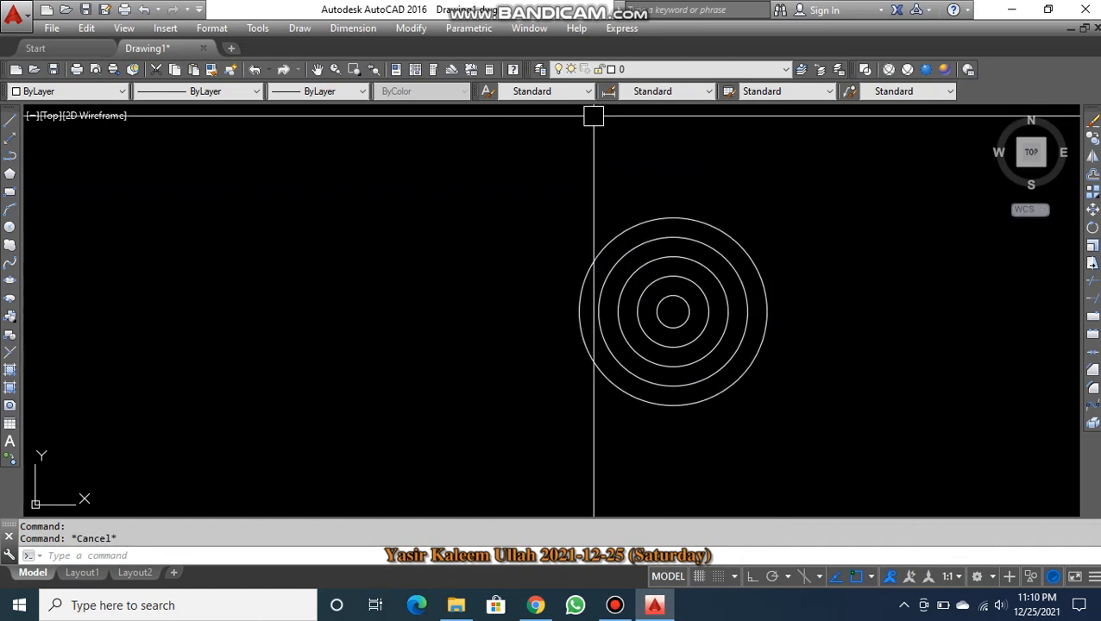
- Start a block definition named "Corcle Design" and select all five concentric circles with a crossing window as its objects
click(10, 337)
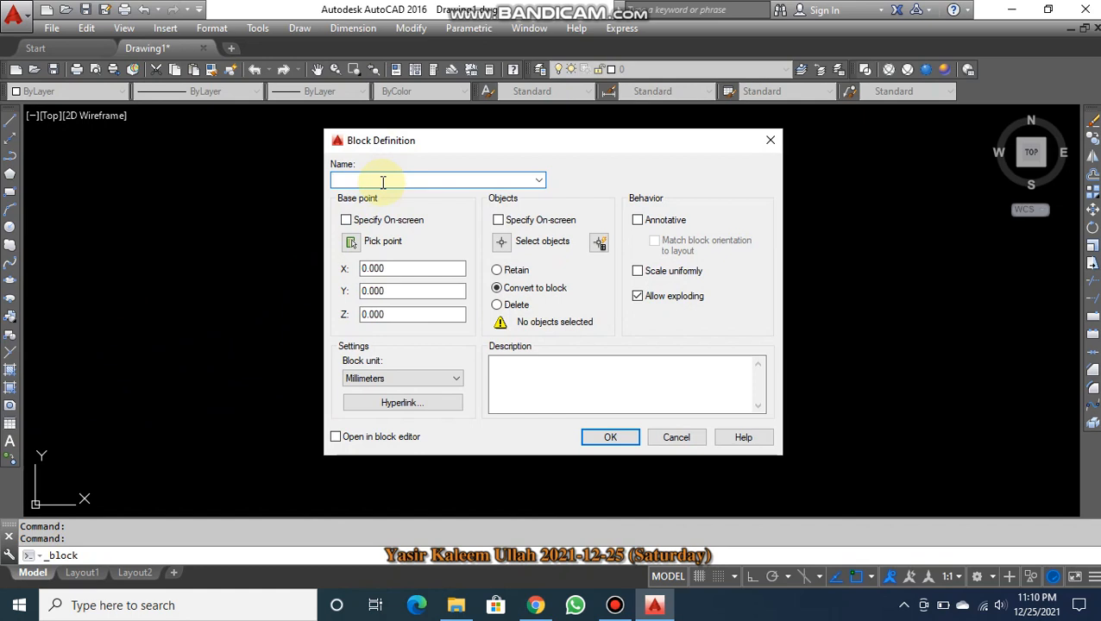
text(Corcle Design)
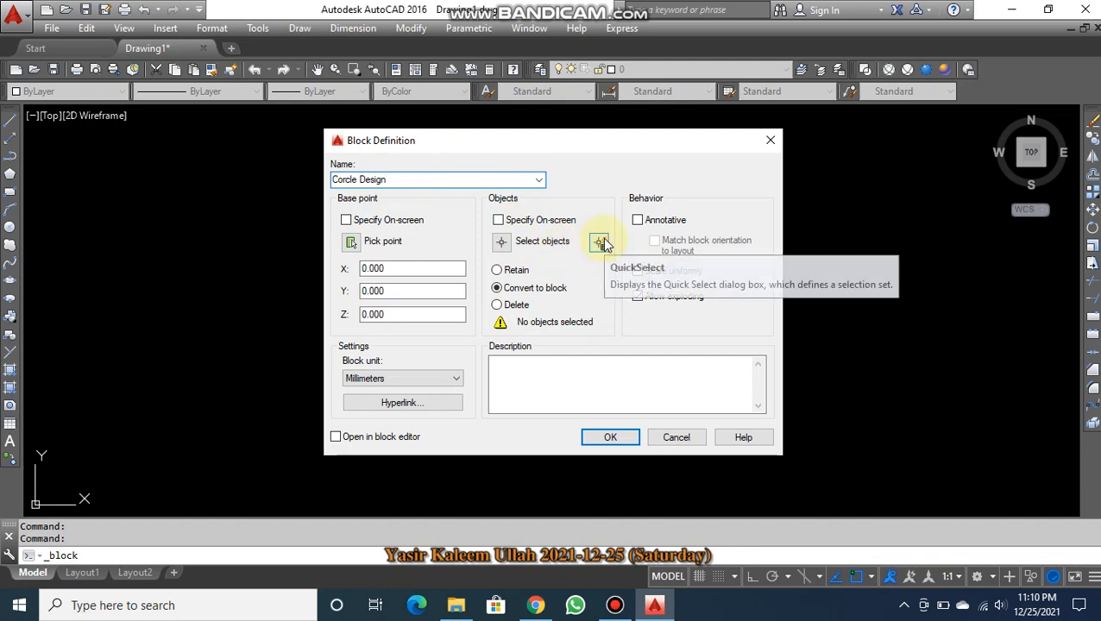
click(502, 243)
click(782, 210)
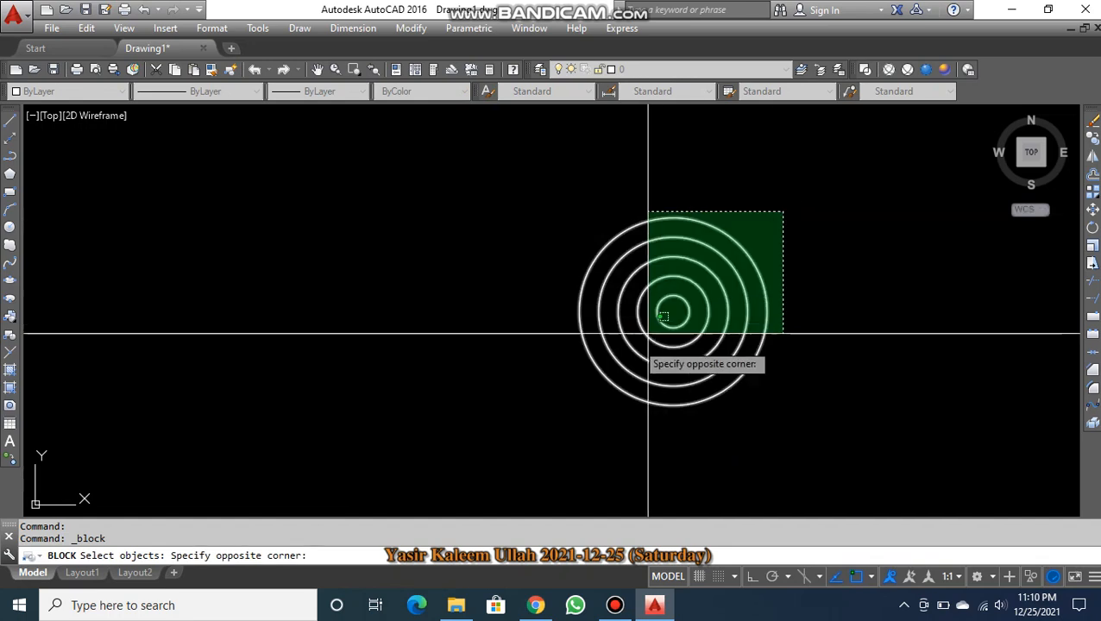
click(528, 411)
key(Return)
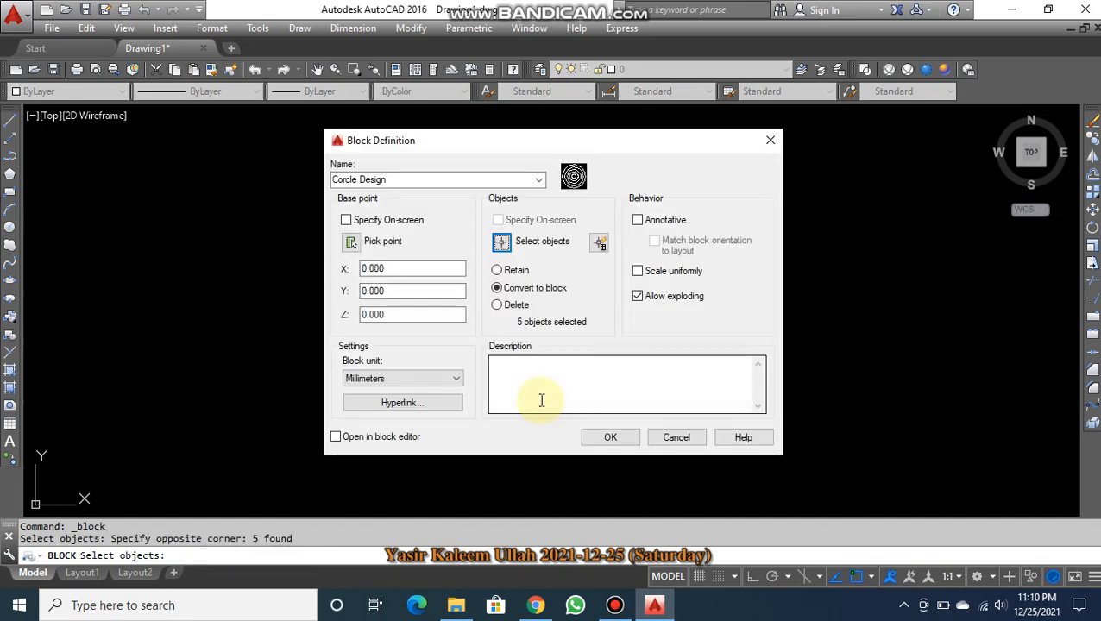
- Set the block's base point to the common centre of the circles and create the block
click(350, 242)
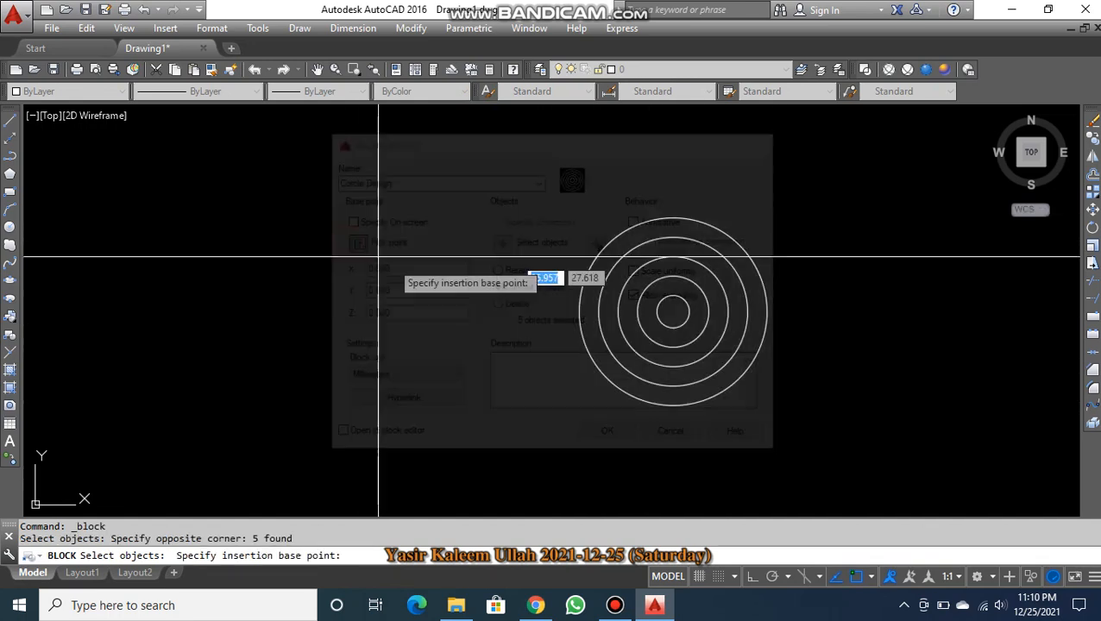
click(674, 311)
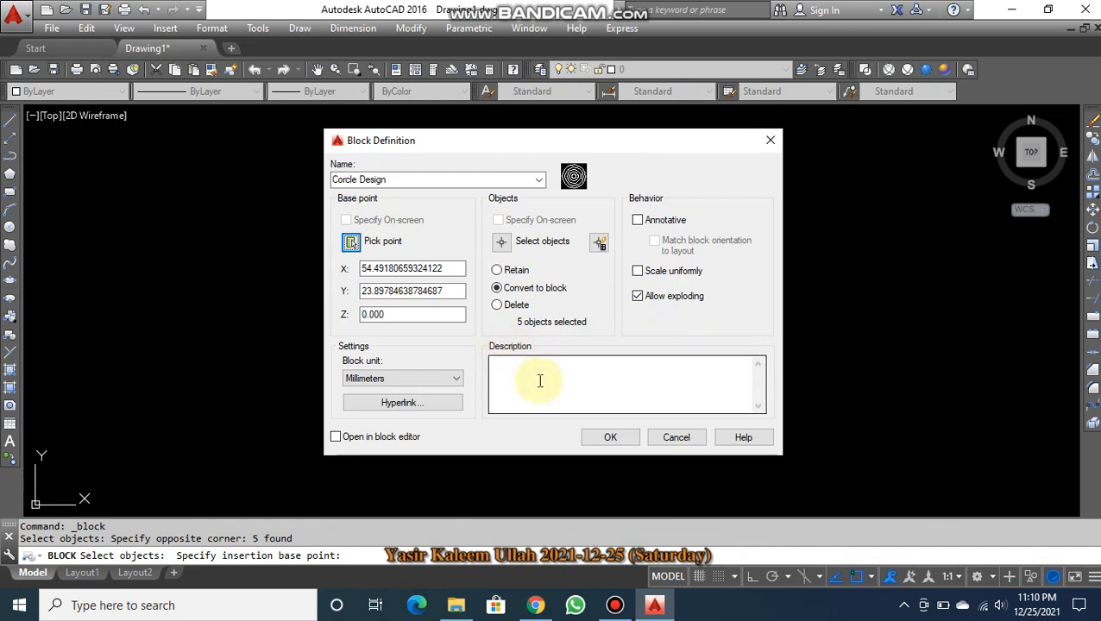
click(596, 438)
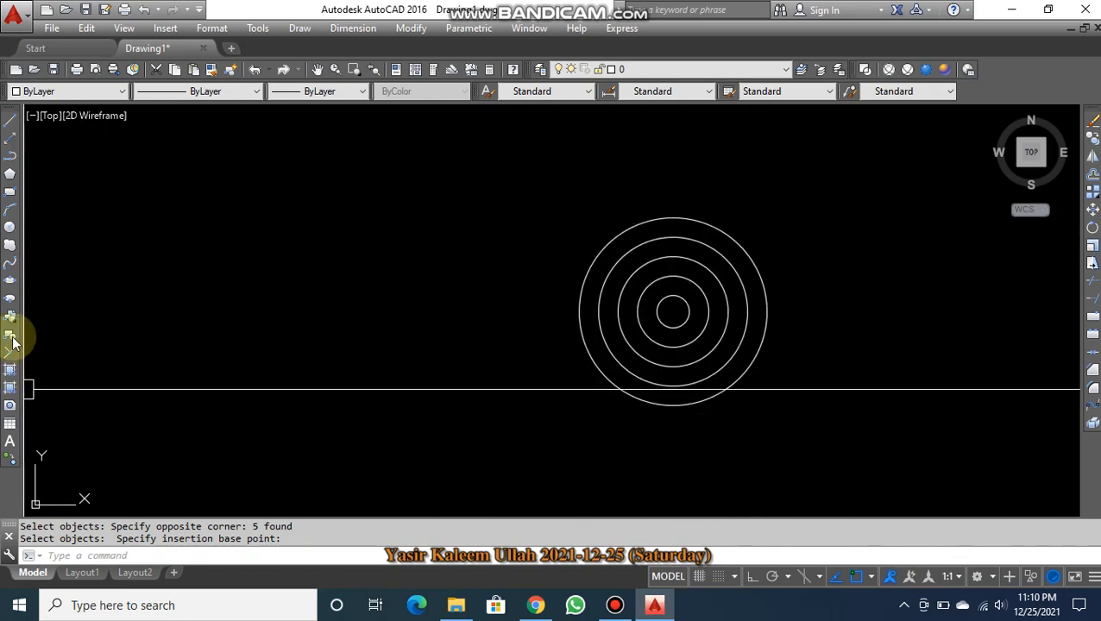
- Insert a copy of the "Corcle Design" block in the empty area left of the original, at scale 1 and rotation angle 0
text(i)
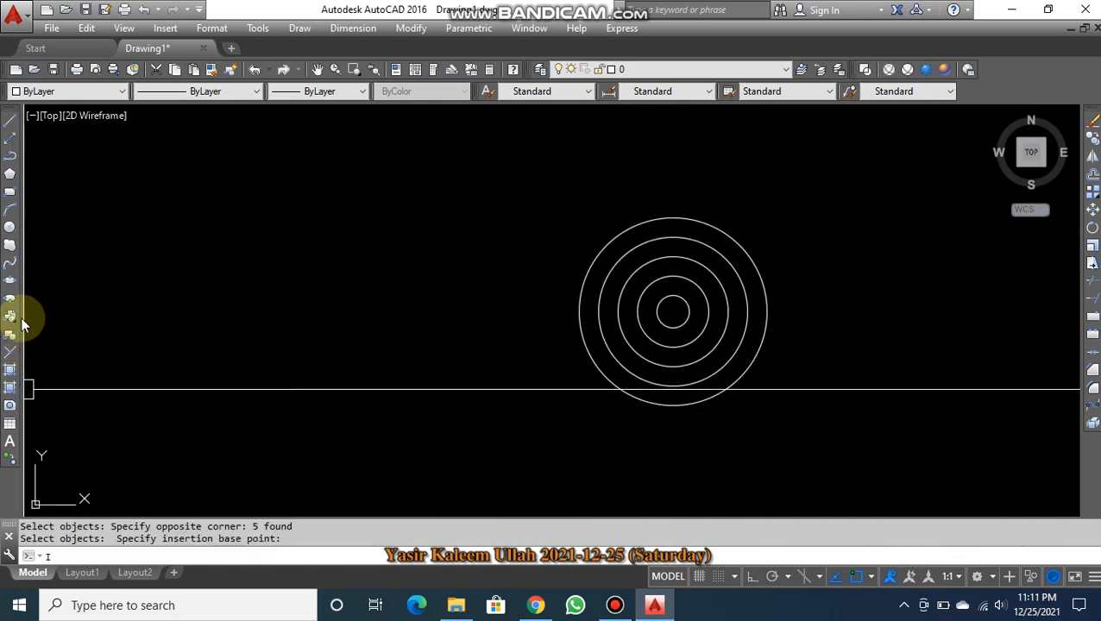
click(21, 320)
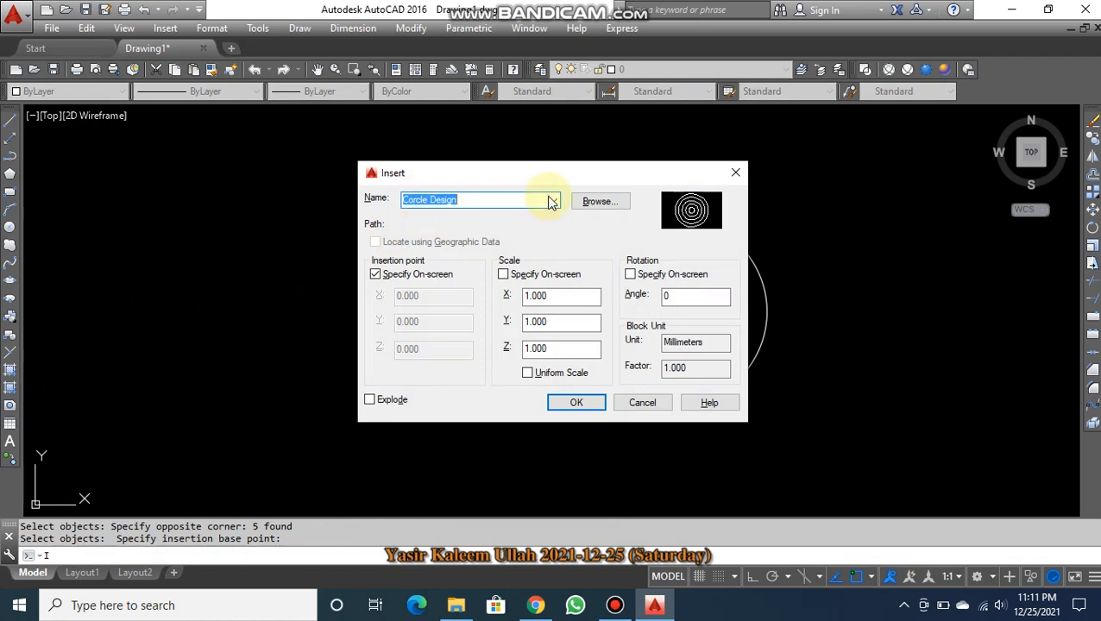
click(552, 200)
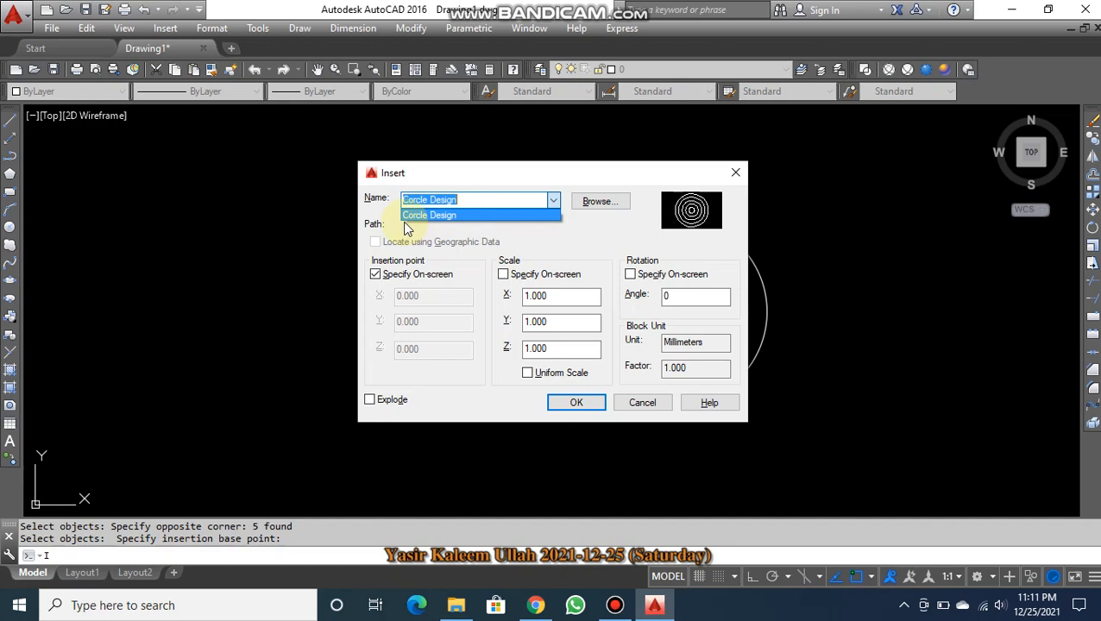
click(568, 403)
click(571, 402)
scroll(425, 297, down, 4)
middle_drag(425, 296, 570, 310)
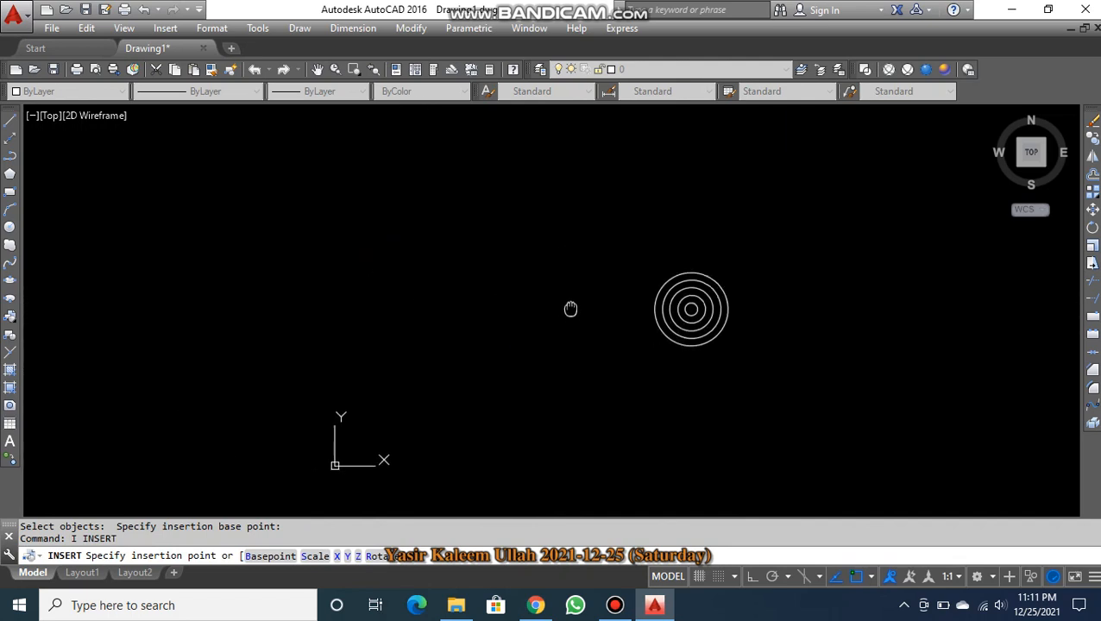
scroll(428, 236, up, 3)
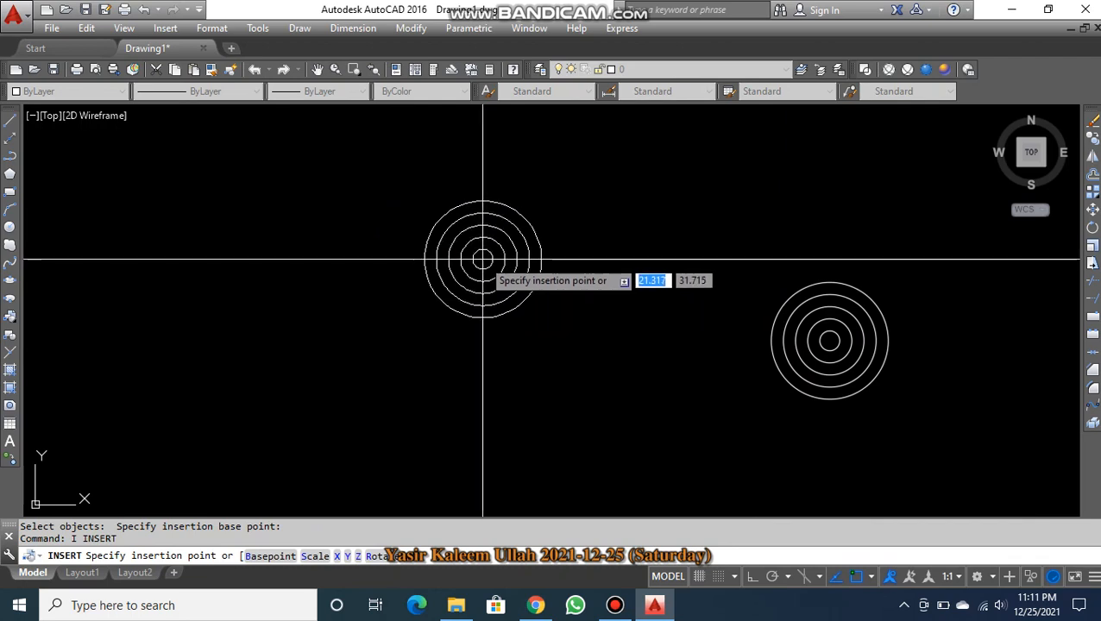
click(458, 313)
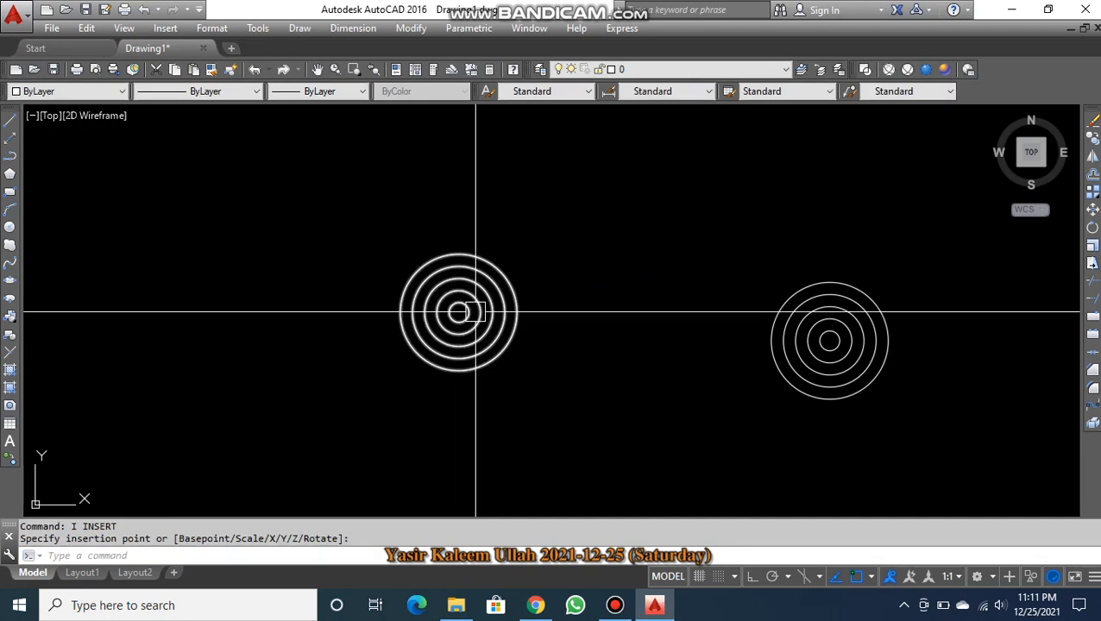
- Erase the inserted block copy and the original block with the E command
click(505, 351)
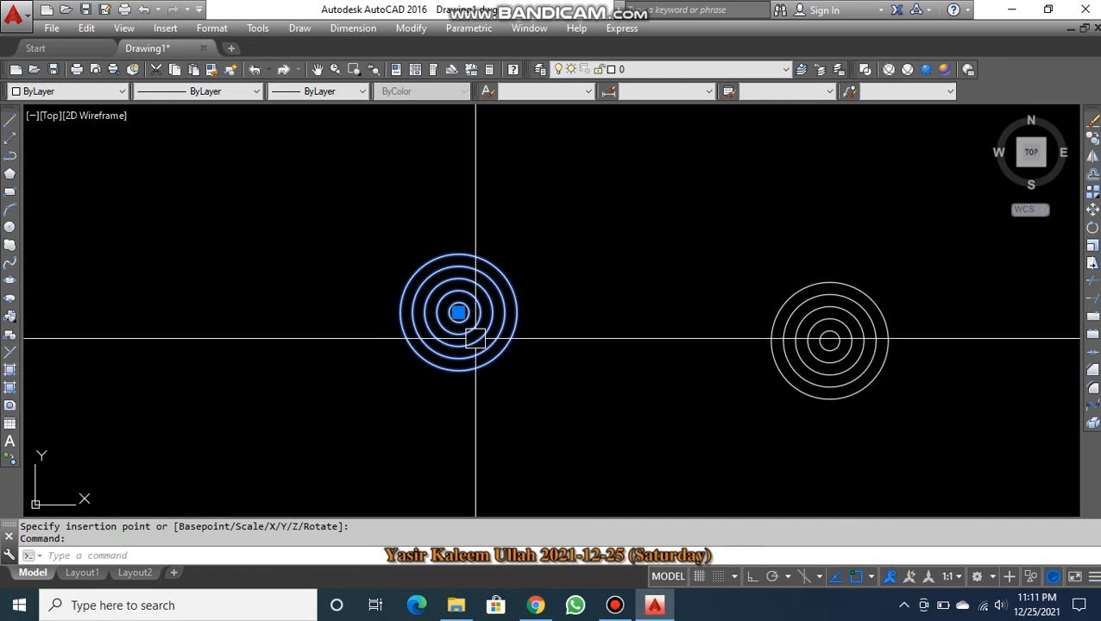
text(e)
key(Return)
drag(912, 287, 621, 448)
text(e)
key(Return)
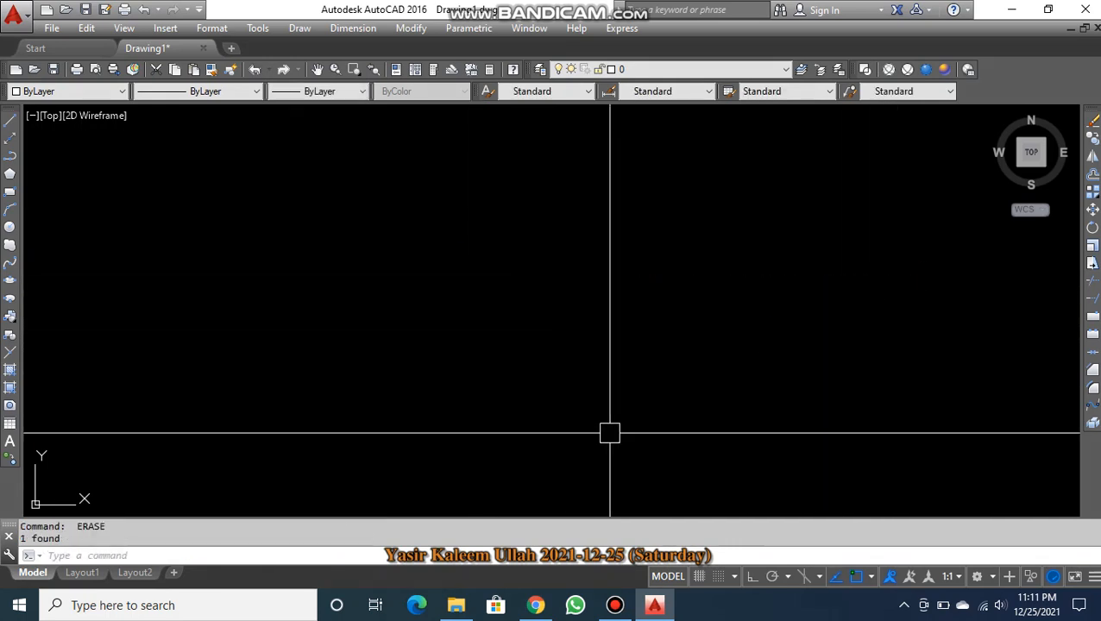